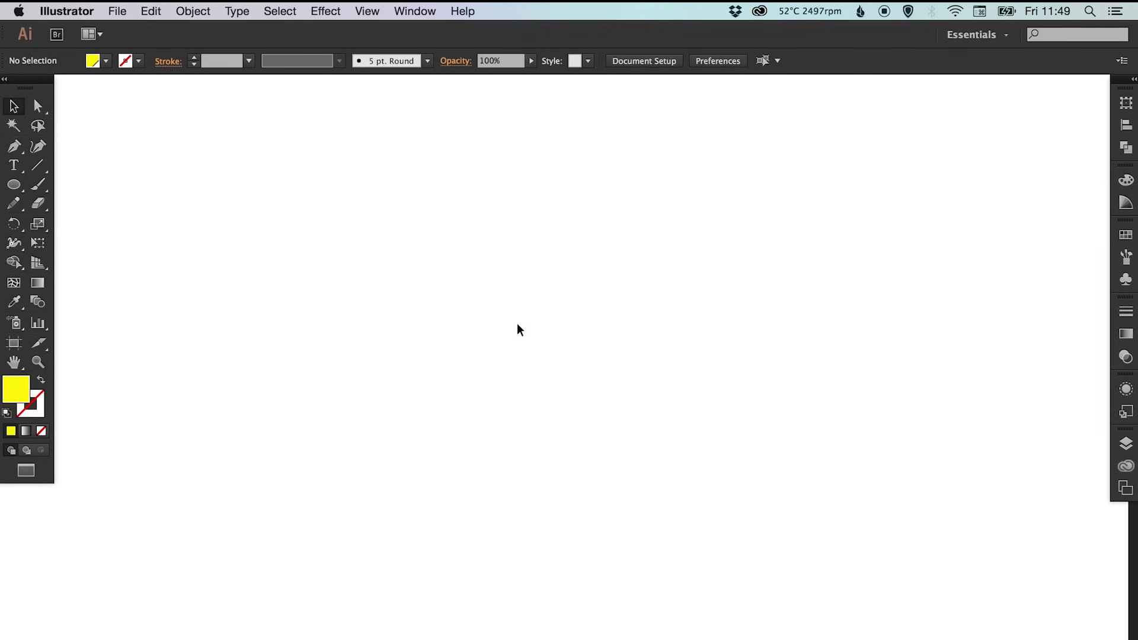
# - Draw a yellow circle near the page centre and move it to the right
pyautogui.click(15, 188)
pyautogui.moveTo(409, 257); pyautogui.dragTo(660, 424)
pyautogui.press('v')
pyautogui.moveTo(566, 287); pyautogui.dragTo(594, 295)
pyautogui.hotkey('shift', 'Right')
pyautogui.hotkey('shift', 'Right')
pyautogui.hotkey('shift', 'Right')
pyautogui.hotkey('shift', 'Right')
pyautogui.hotkey('shift', 'Right')
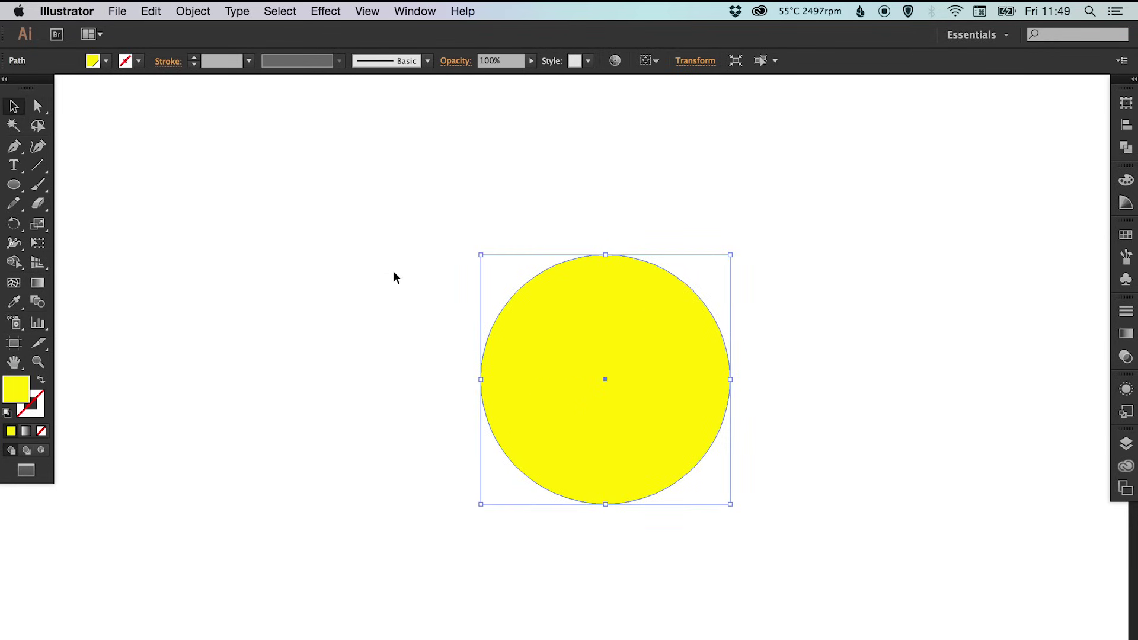
# - Duplicate the circle and position the copy well to the left of the original
pyautogui.hotkey('alt', 'shift', 'Left')
pyautogui.hotkey('alt', 'shift', 'Left')
pyautogui.hotkey('alt', 'shift', 'Left')
pyautogui.hotkey('alt', 'shift', 'Left')
pyautogui.hotkey('alt', 'shift', 'Left')
pyautogui.hotkey('alt', 'shift', 'Left')
pyautogui.hotkey('alt', 'shift', 'Left')
pyautogui.hotkey('alt', 'shift', 'Left')
pyautogui.hotkey('alt', 'shift', 'Left')
pyautogui.hotkey('alt', 'shift', 'Left')
pyautogui.hotkey('alt', 'shift', 'Left')
pyautogui.hotkey('shift', 'Left')
pyautogui.hotkey('shift', 'Left')
pyautogui.hotkey('shift', 'Left')
pyautogui.hotkey('shift', 'Left')
pyautogui.hotkey('shift', 'Left')
pyautogui.hotkey('shift', 'Left')
pyautogui.hotkey('shift', 'Left')
pyautogui.hotkey('shift', 'Left')
pyautogui.hotkey('shift', 'Left')
pyautogui.hotkey('shift', 'Left')
pyautogui.hotkey('shift', 'Left')
pyautogui.hotkey('shift', 'Left')
pyautogui.hotkey('shift', 'Left')
pyautogui.hotkey('shift', 'Left')
pyautogui.hotkey('shift', 'Left')
pyautogui.hotkey('shift', 'Left')
pyautogui.hotkey('shift', 'Left')
pyautogui.hotkey('shift', 'Left')
pyautogui.hotkey('shift', 'Left')
pyautogui.hotkey('shift', 'Left')
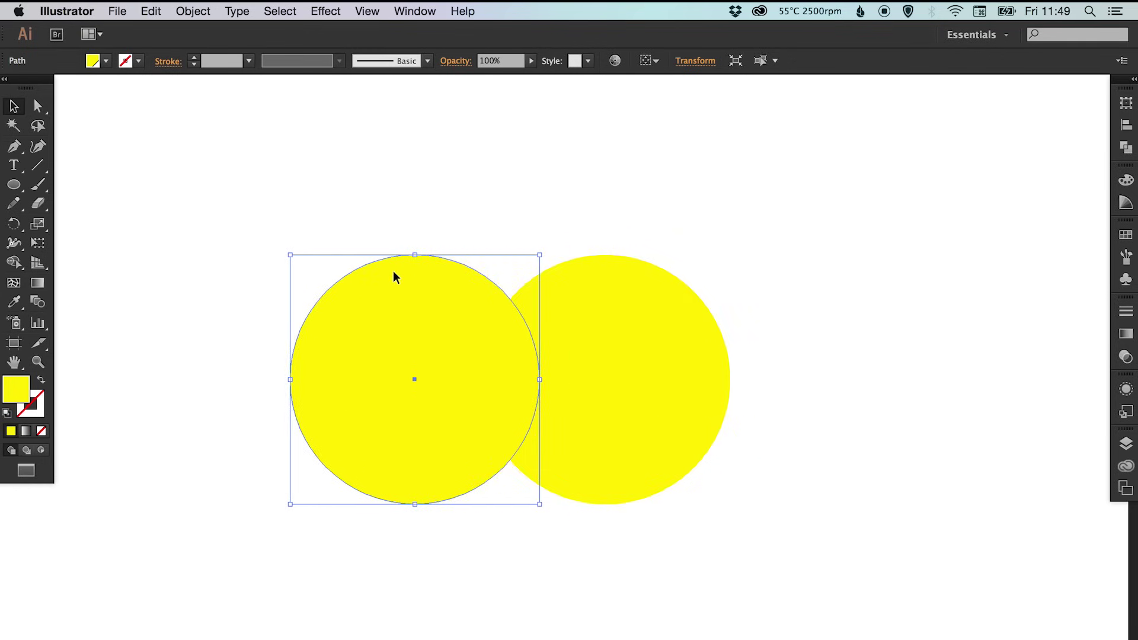
pyautogui.hotkey('shift', 'Left')
pyautogui.hotkey('shift', 'Left')
pyautogui.hotkey('shift', 'Left')
pyautogui.hotkey('shift', 'Left')
pyautogui.hotkey('shift', 'Left')
pyautogui.hotkey('shift', 'Left')
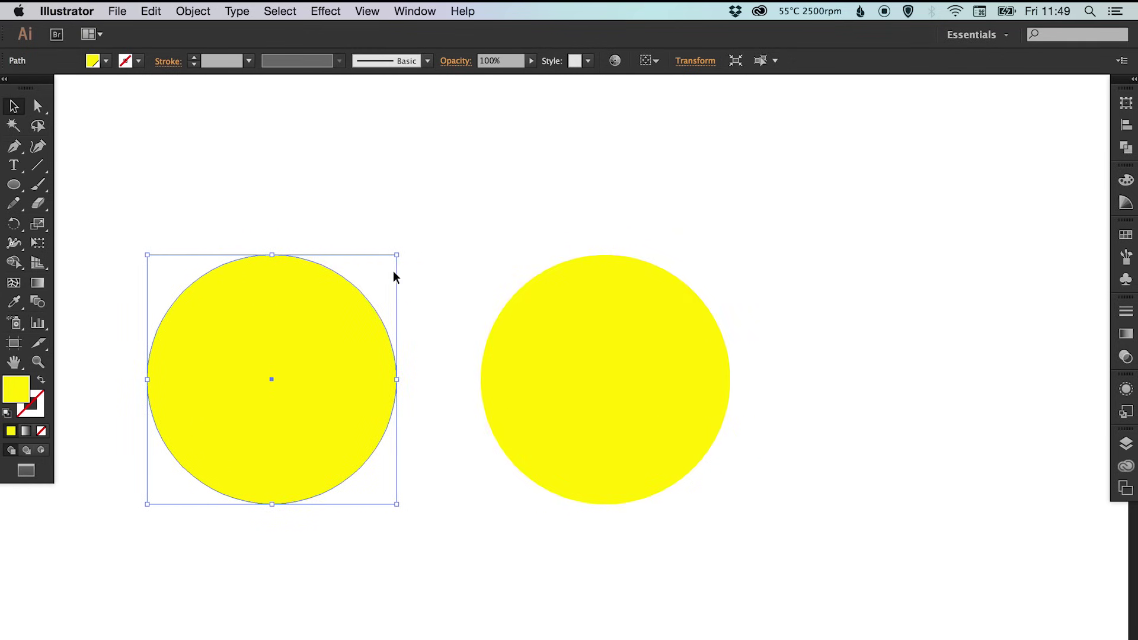
pyautogui.hotkey('shift', 'Left')
pyautogui.hotkey('shift', 'Left')
pyautogui.hotkey('shift', 'Right')
pyautogui.hotkey('shift', 'Right')
pyautogui.hotkey('shift', 'Right')
pyautogui.hotkey('shift', 'Right')
pyautogui.hotkey('shift', 'Right')
pyautogui.hotkey('shift', 'Right')
pyautogui.hotkey('shift', 'Left')
pyautogui.hotkey('shift', 'Left')
pyautogui.hotkey('shift', 'Left')
pyautogui.hotkey('shift', 'Left')
pyautogui.hotkey('shift', 'Left')
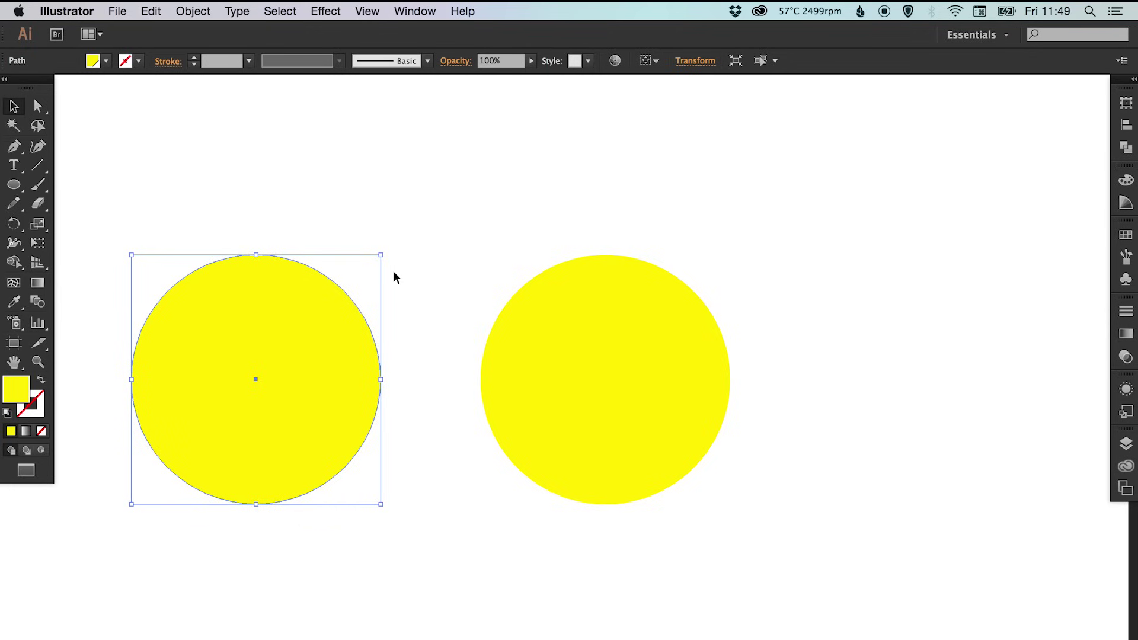
pyautogui.hotkey('shift', 'Right')
pyautogui.hotkey('shift', 'Right')
pyautogui.hotkey('shift', 'Left')
pyautogui.hotkey('shift', 'Left')
pyautogui.hotkey('shift', 'Right')
pyautogui.hotkey('shift', 'Left')
# - Add an overlapping copy of the left circle, shifted 63 px to its right
pyautogui.press('space')
pyautogui.moveTo(393, 272); pyautogui.dragTo(479, 271)
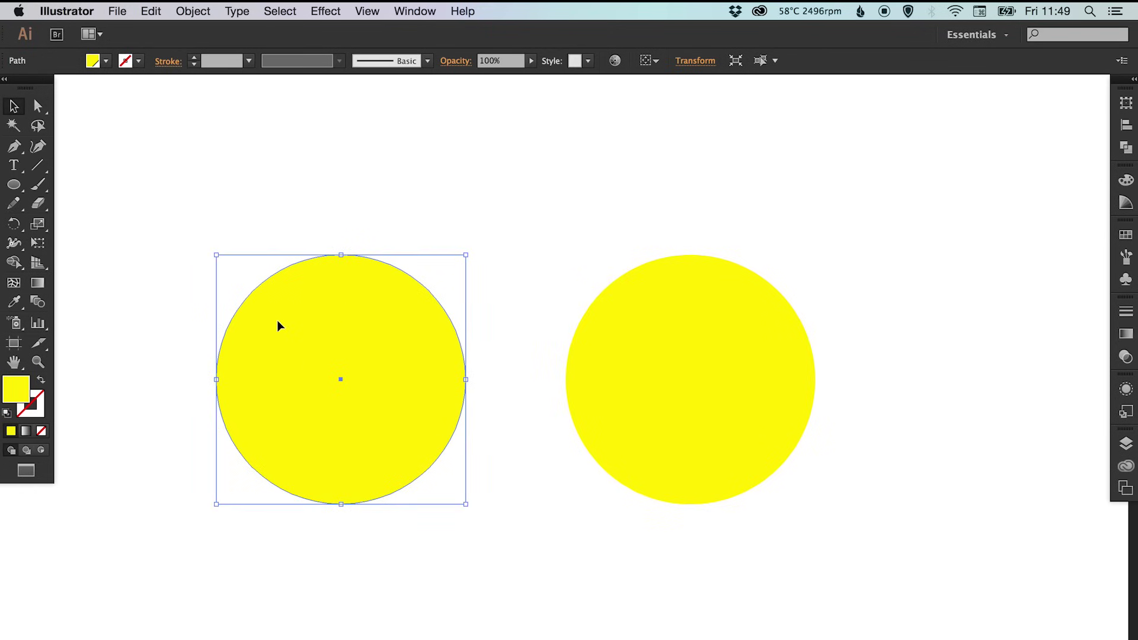
pyautogui.moveTo(277, 328); pyautogui.dragTo(325, 322)
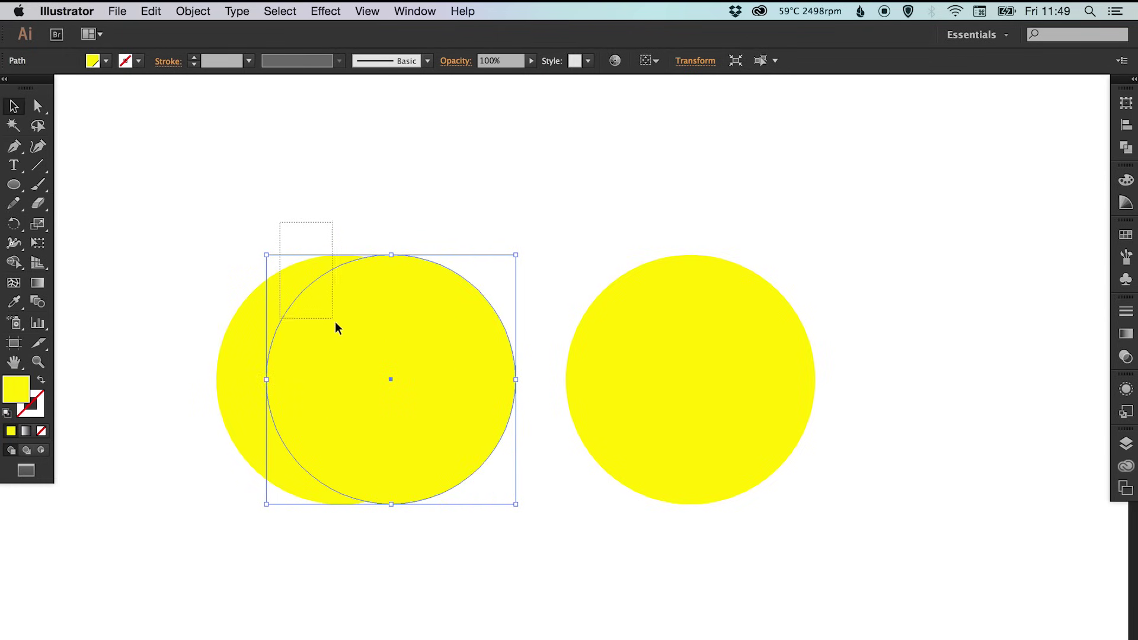
# - Subtract the front circle from the overlapping pair with Minus Front, leaving a crescent
pyautogui.moveTo(337, 325); pyautogui.dragTo(338, 327)
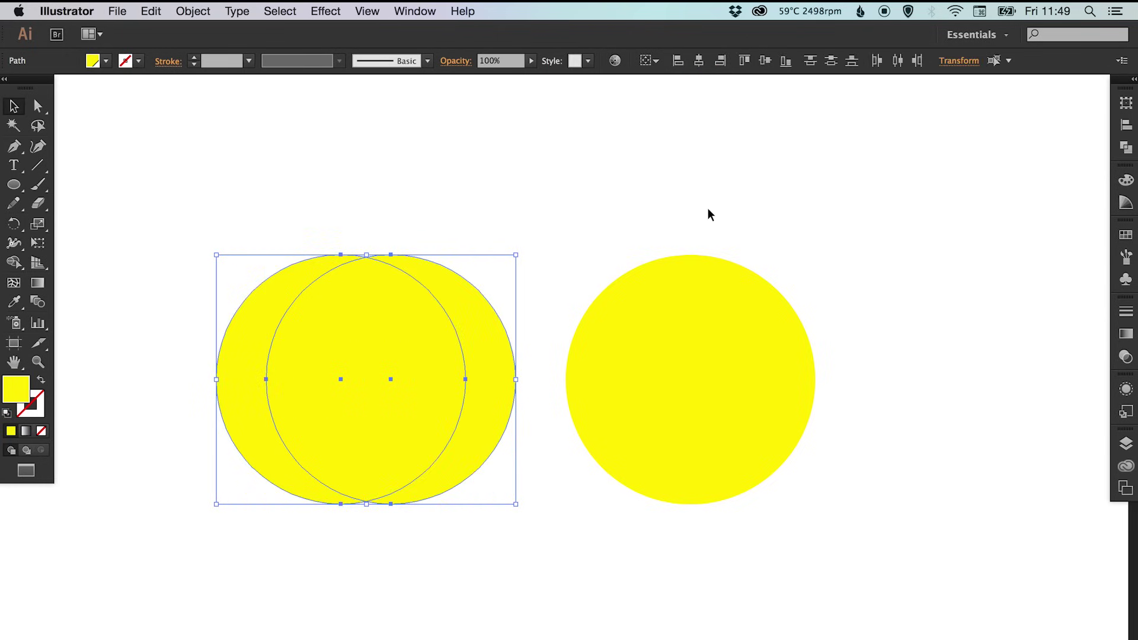
pyautogui.click(1125, 147)
pyautogui.click(962, 127)
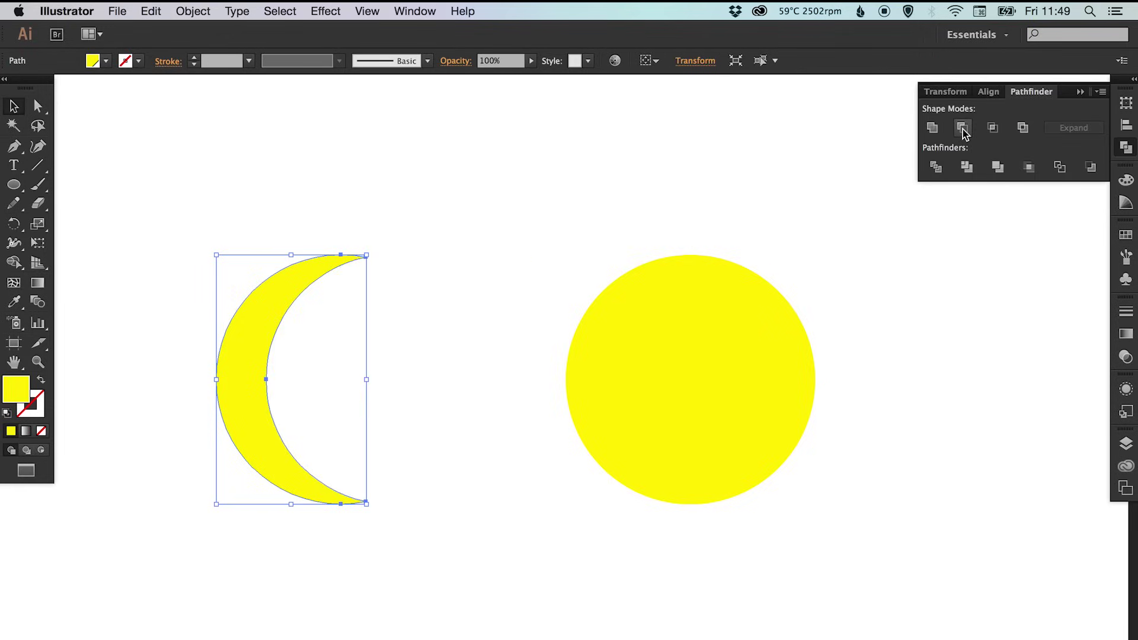
pyautogui.click(704, 152)
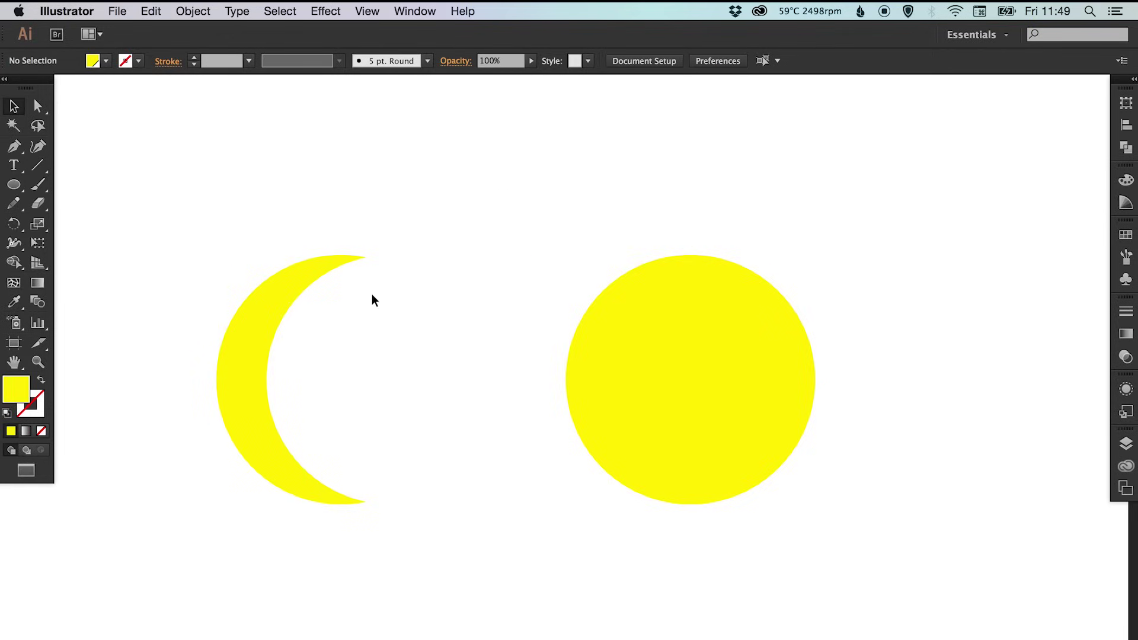
# - Line the crescent up with the right circle's left edge and fill it red
pyautogui.click(268, 366)
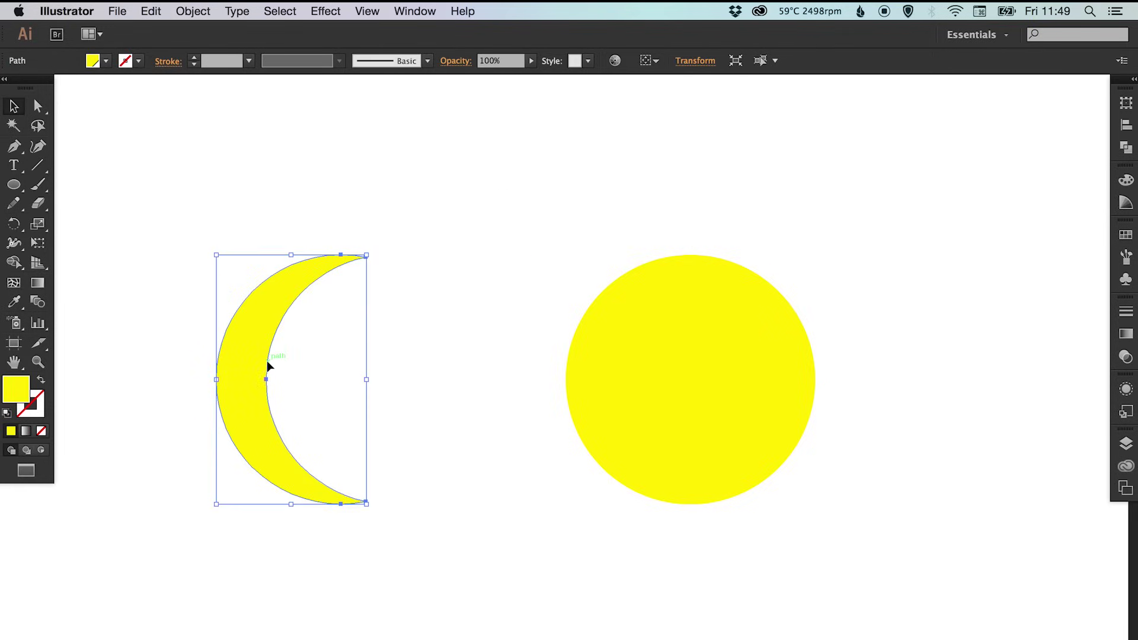
pyautogui.hotkey('shift', 'Right')
pyautogui.hotkey('shift', 'Right')
pyautogui.hotkey('shift', 'Right')
pyautogui.hotkey('shift', 'Right')
pyautogui.hotkey('shift', 'Right')
pyautogui.hotkey('shift', 'Right')
pyautogui.hotkey('shift', 'Right')
pyautogui.hotkey('shift', 'Right')
pyautogui.hotkey('shift', 'Right')
pyautogui.hotkey('shift', 'Right')
pyautogui.hotkey('shift', 'Right')
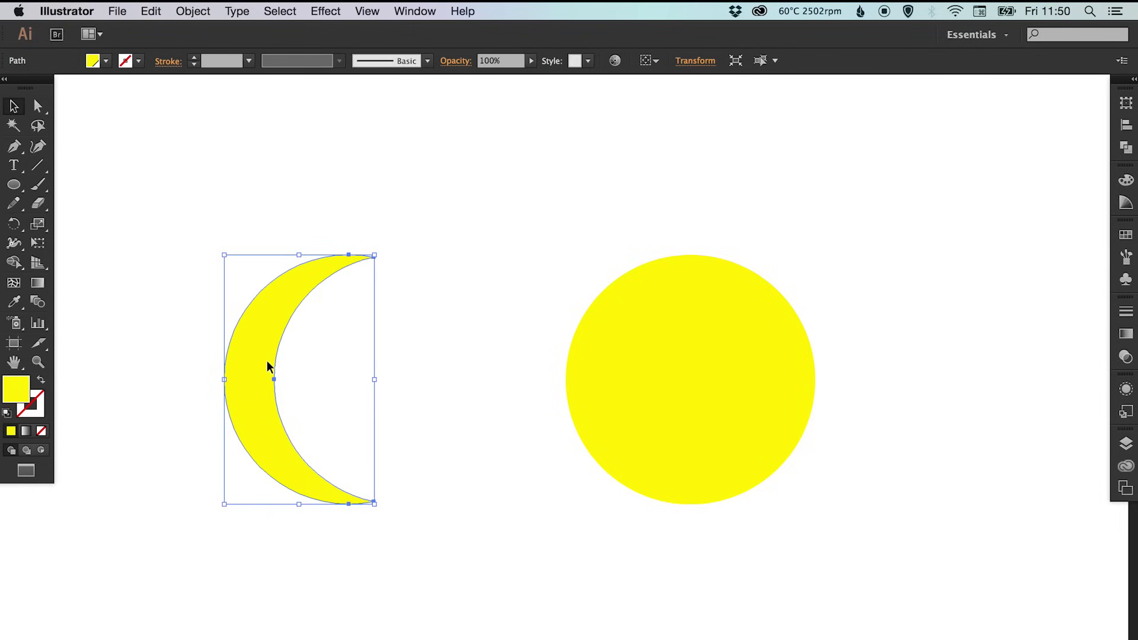
pyautogui.hotkey('shift', 'Right')
pyautogui.hotkey('shift', 'Right')
pyautogui.hotkey('shift', 'Right')
pyautogui.hotkey('shift', 'Right')
pyautogui.hotkey('shift', 'Right')
pyautogui.hotkey('shift', 'Right')
pyautogui.hotkey('shift', 'Right')
pyautogui.hotkey('shift', 'Right')
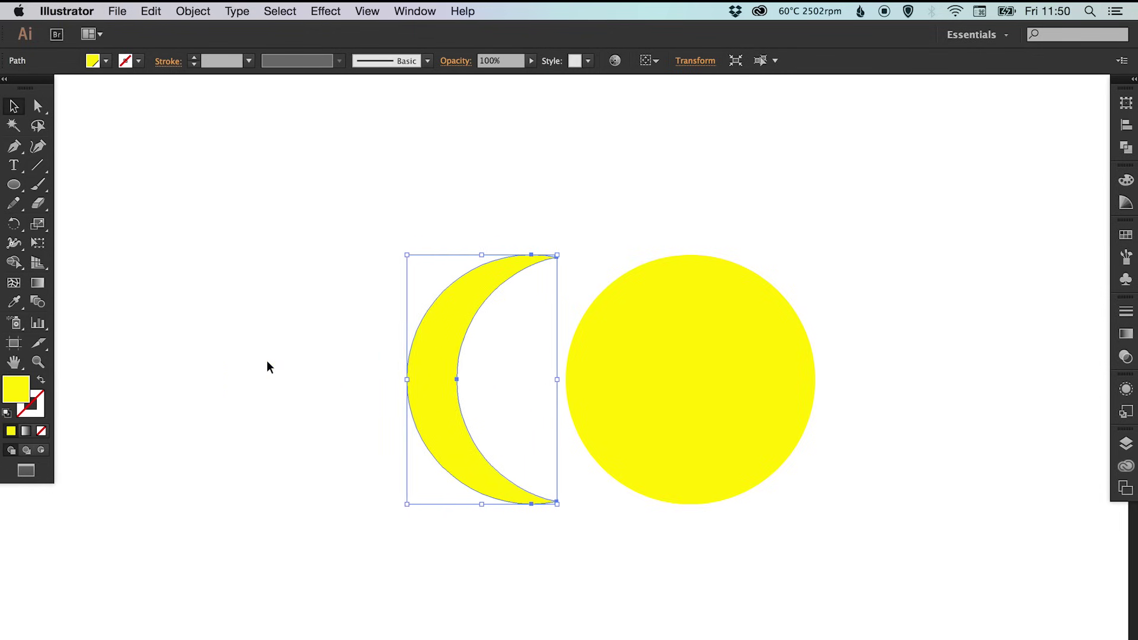
pyautogui.hotkey('shift', 'Right')
pyautogui.hotkey('shift', 'Right')
pyautogui.hotkey('shift', 'Right')
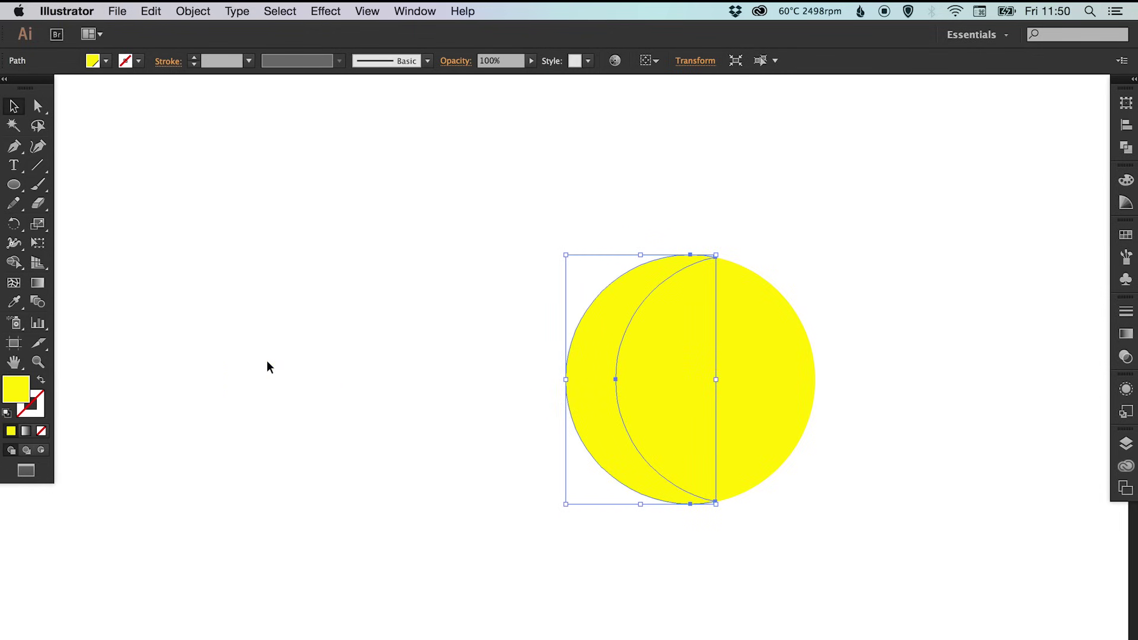
pyautogui.click(1126, 234)
pyautogui.click(1061, 270)
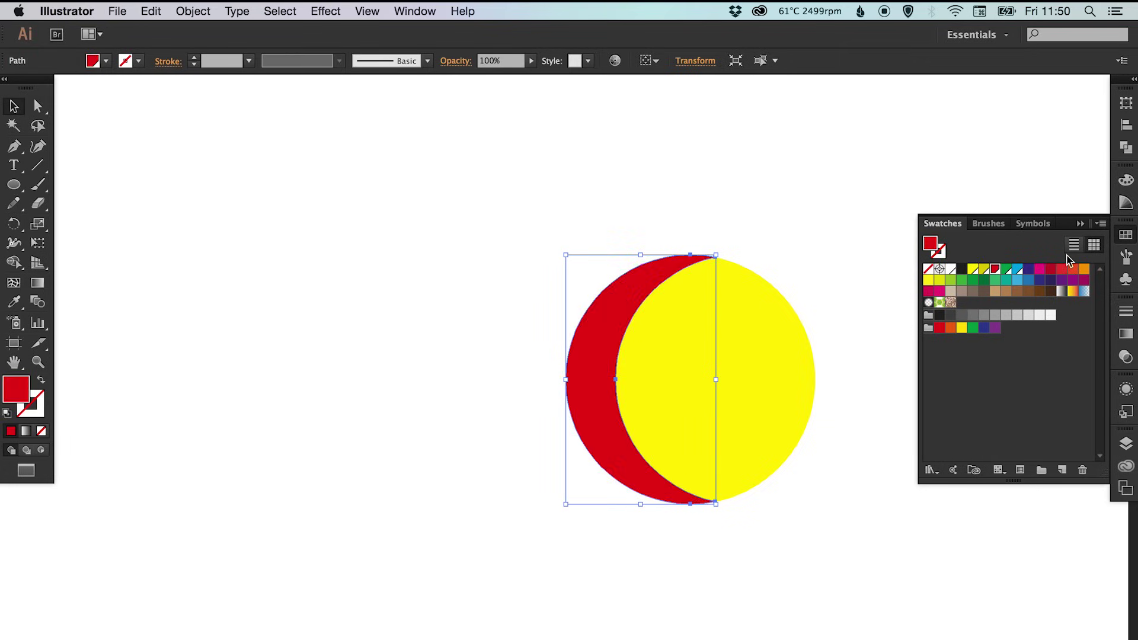
pyautogui.click(1126, 237)
pyautogui.hscroll(5, 681, 237)
pyautogui.click(669, 208)
pyautogui.moveTo(670, 207); pyautogui.dragTo(692, 214)
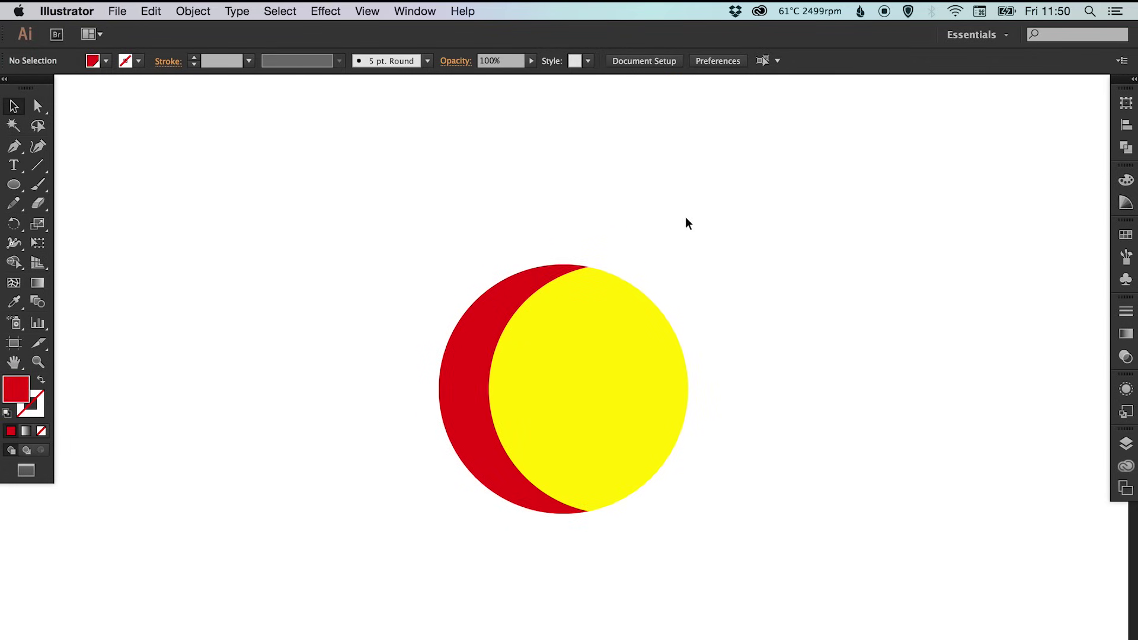
# - Rotate a copy of the red crescent by 90° and shift it up and right
pyautogui.click(478, 323)
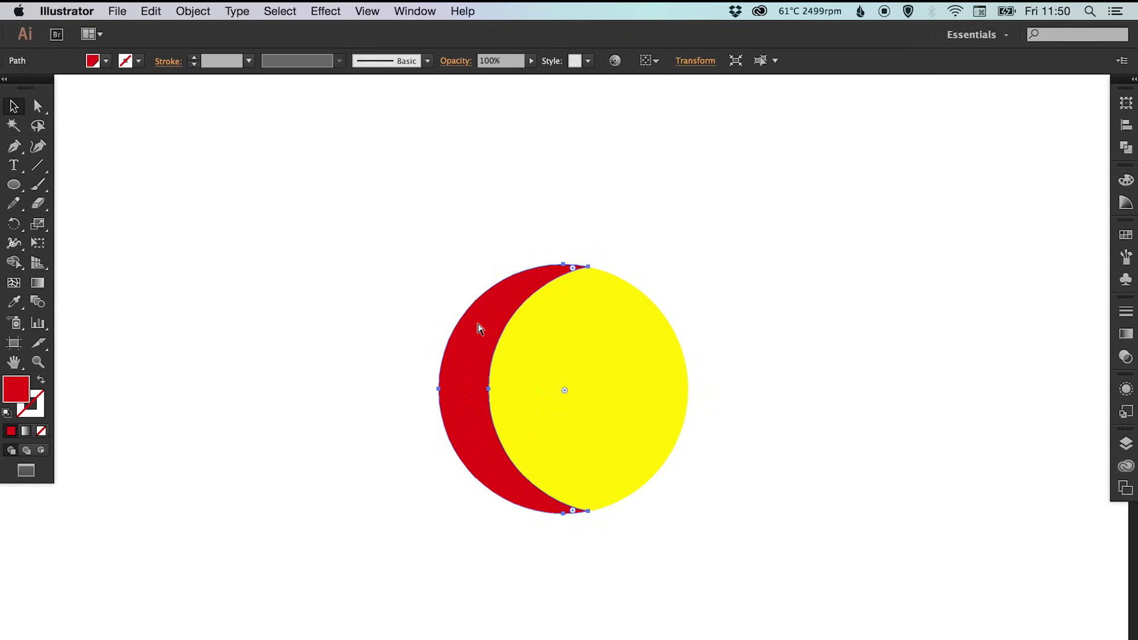
pyautogui.press('r')
pyautogui.moveTo(523, 203); pyautogui.dragTo(652, 495)
pyautogui.press('v')
pyautogui.moveTo(569, 373); pyautogui.dragTo(612, 358)
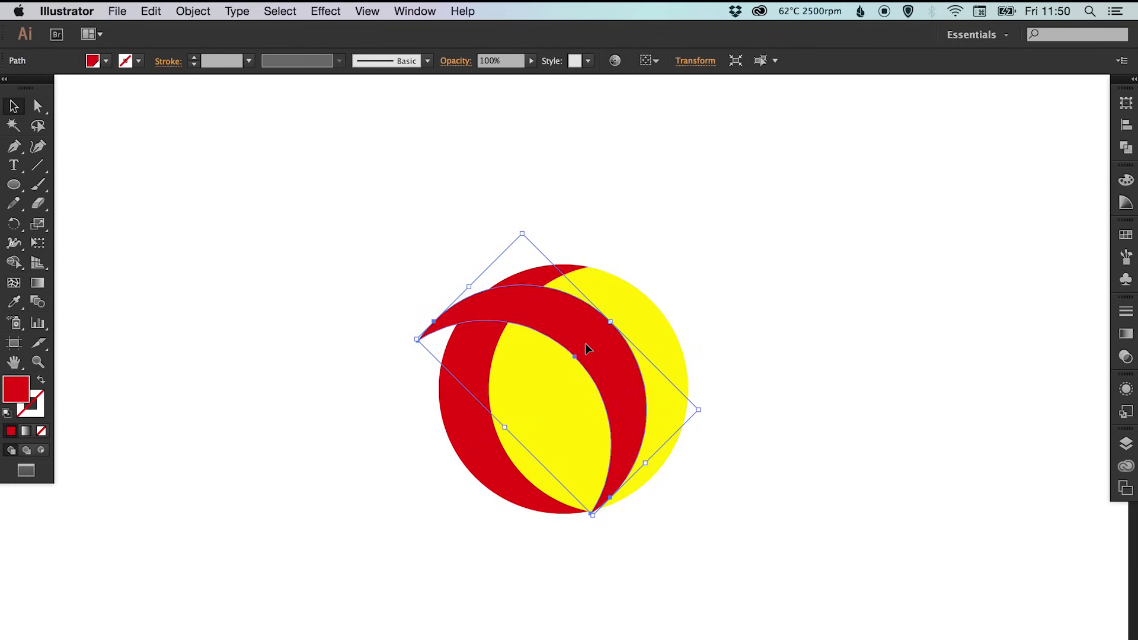
# - Align the rotated crescent to the circle's right and top edges and fill it green
pyautogui.keyDown('shift'); pyautogui.click(642, 303); pyautogui.keyUp('shift')
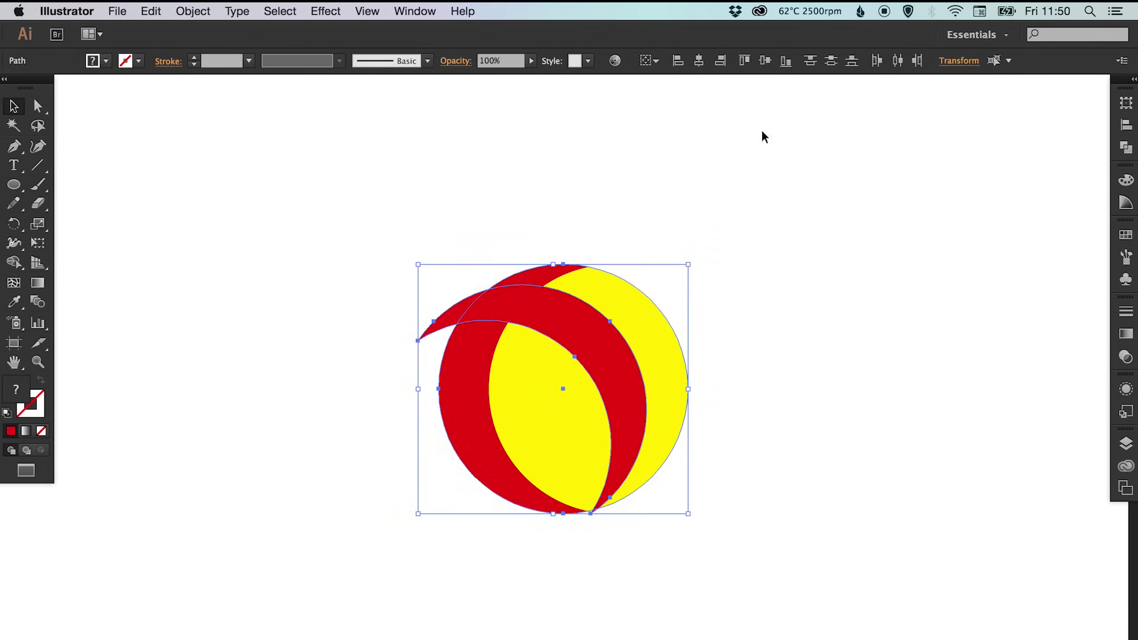
pyautogui.click(719, 60)
pyautogui.click(745, 60)
pyautogui.click(774, 226)
pyautogui.click(645, 322)
pyautogui.click(1125, 235)
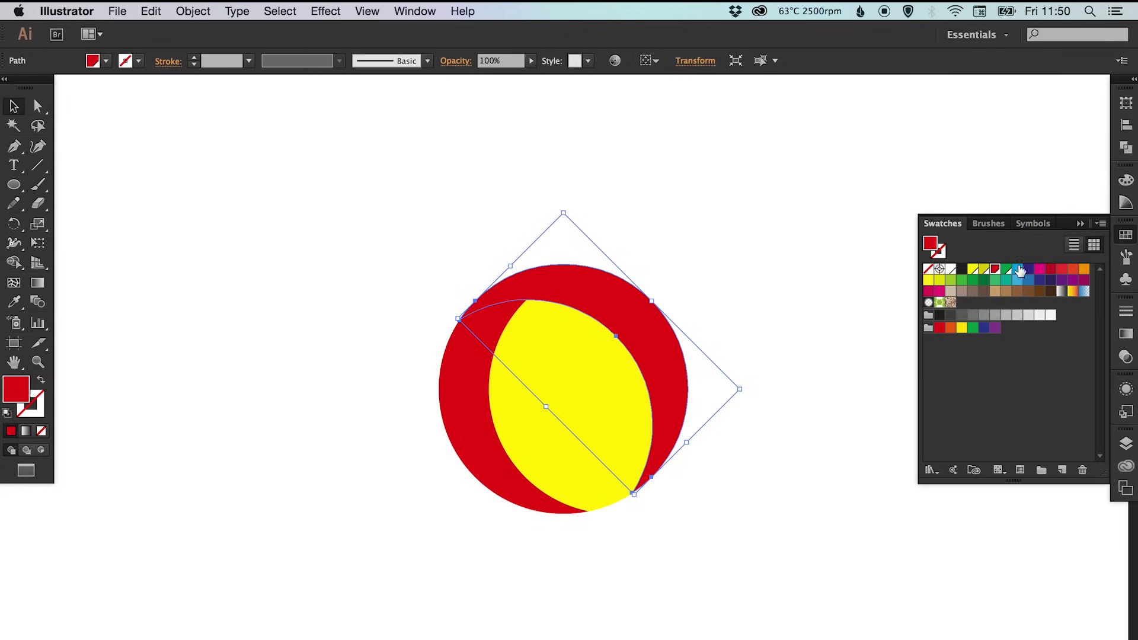
pyautogui.click(1009, 274)
pyautogui.click(785, 271)
# - Rotate a copy of the green crescent 90° and move it left
pyautogui.click(634, 314)
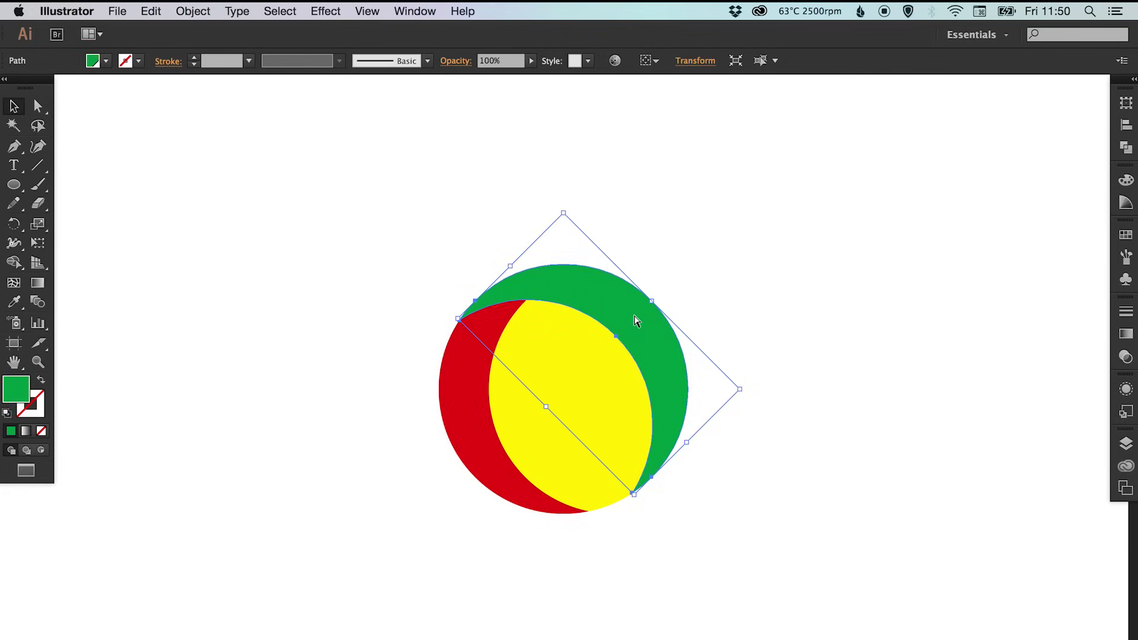
pyautogui.press('r')
pyautogui.moveTo(613, 211); pyautogui.dragTo(762, 388)
pyautogui.press('v')
pyautogui.moveTo(654, 468); pyautogui.dragTo(574, 464)
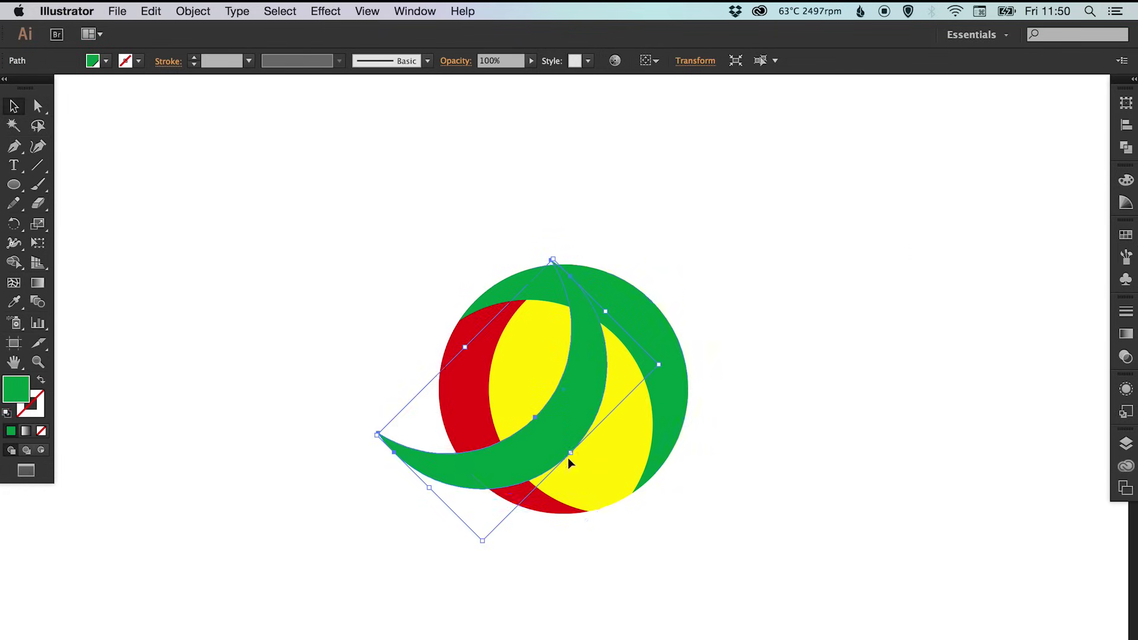
# - Align the new crescent's bottom and right edges with the circle
pyautogui.press('super+a')
pyautogui.click(1130, 146)
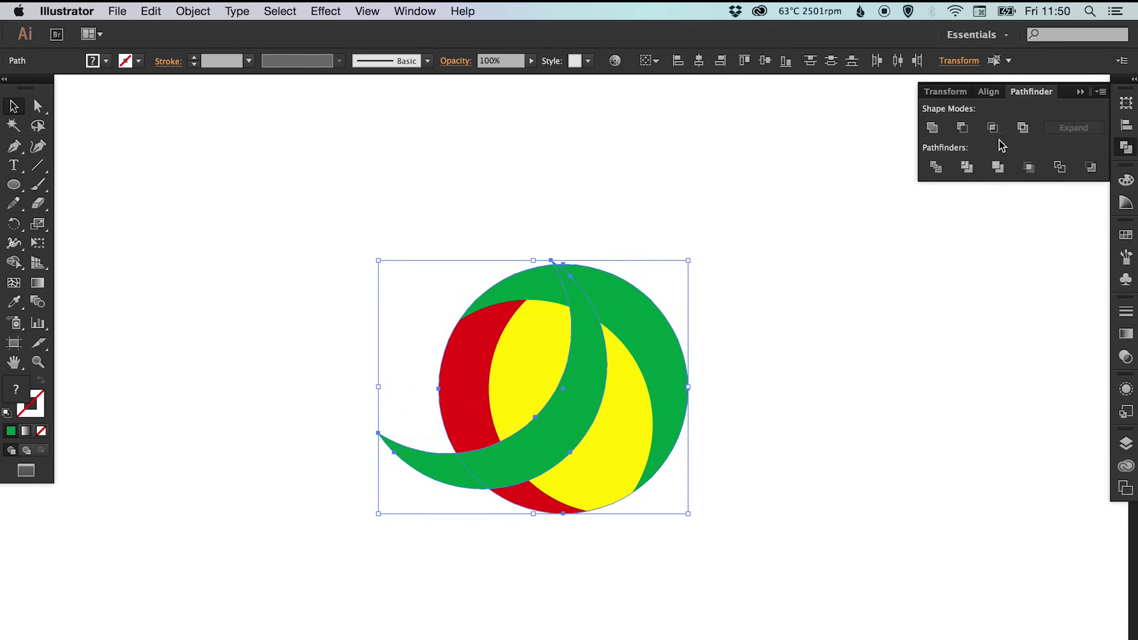
pyautogui.click(1128, 127)
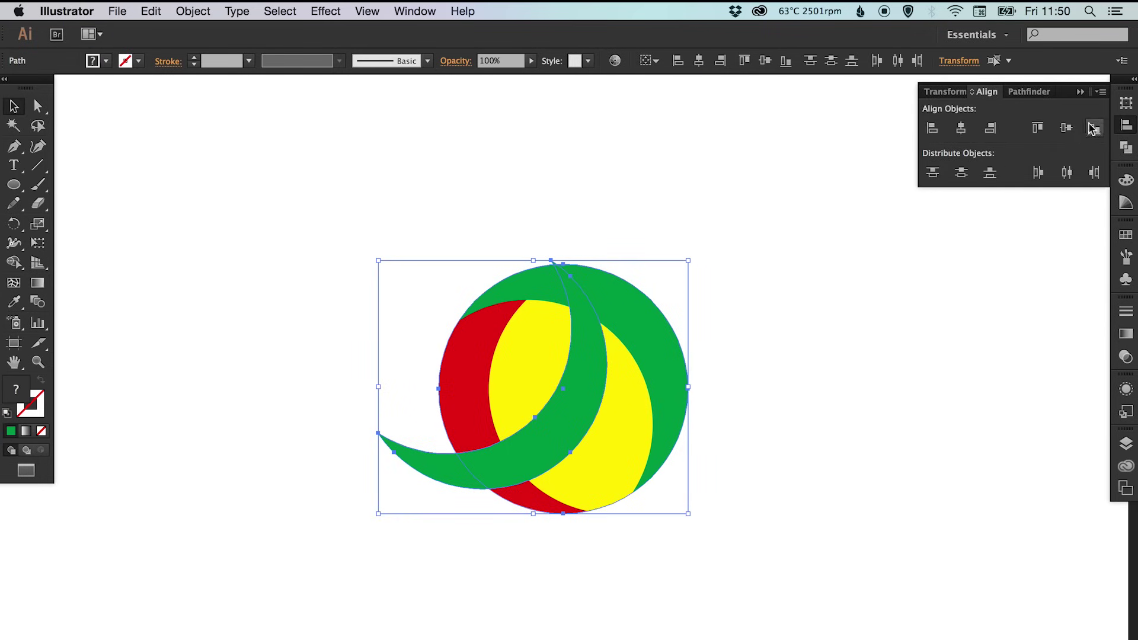
pyautogui.click(1096, 128)
pyautogui.click(991, 128)
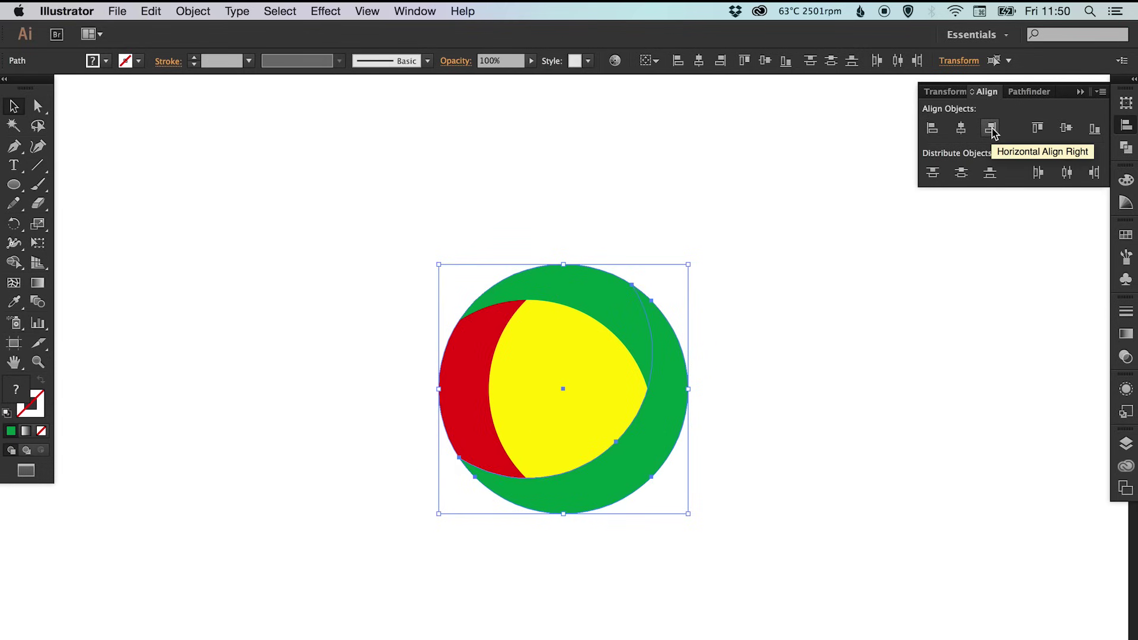
pyautogui.click(1126, 125)
pyautogui.press('super+shift+a')
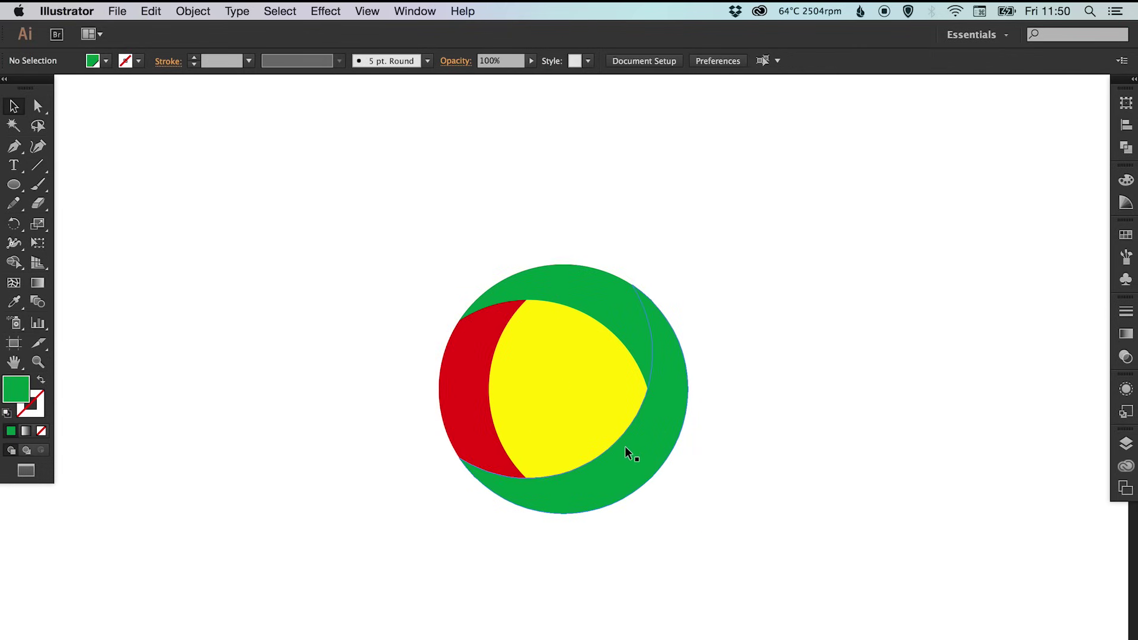
# - Fill the lower crescent blue and select the yellow centre shape
pyautogui.click(629, 448)
pyautogui.click(1125, 235)
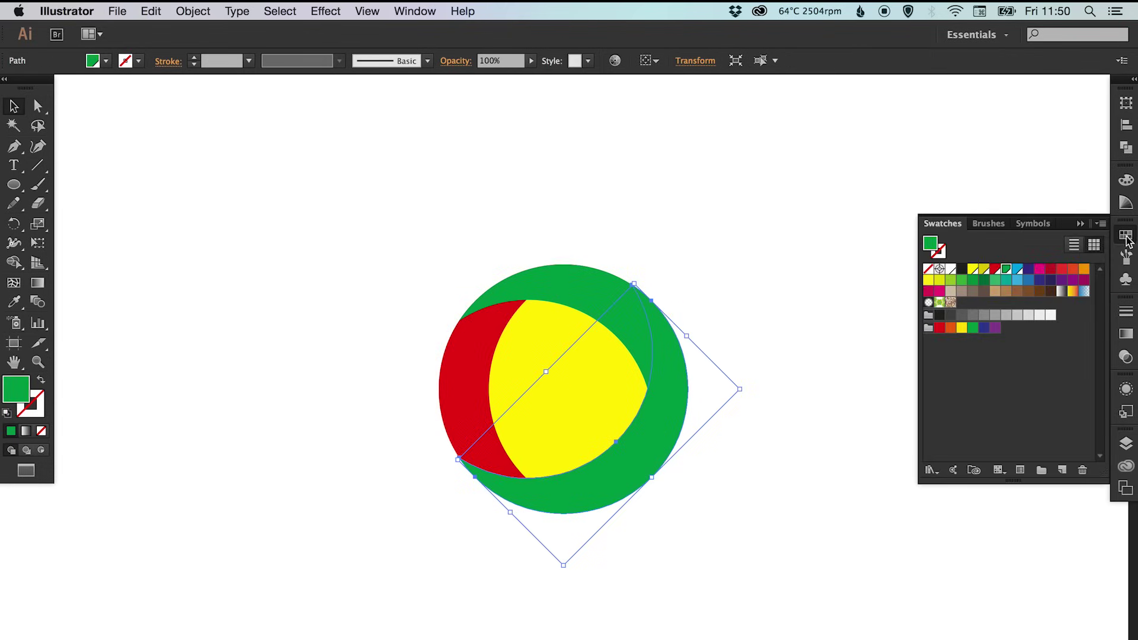
pyautogui.click(1017, 269)
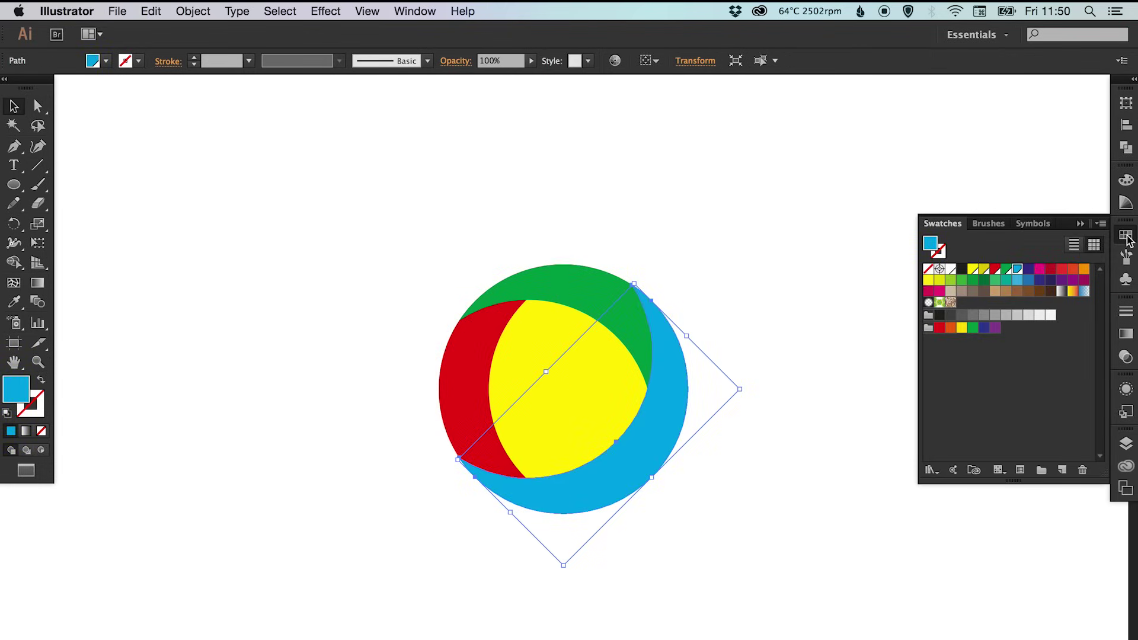
pyautogui.click(1125, 236)
pyautogui.click(877, 222)
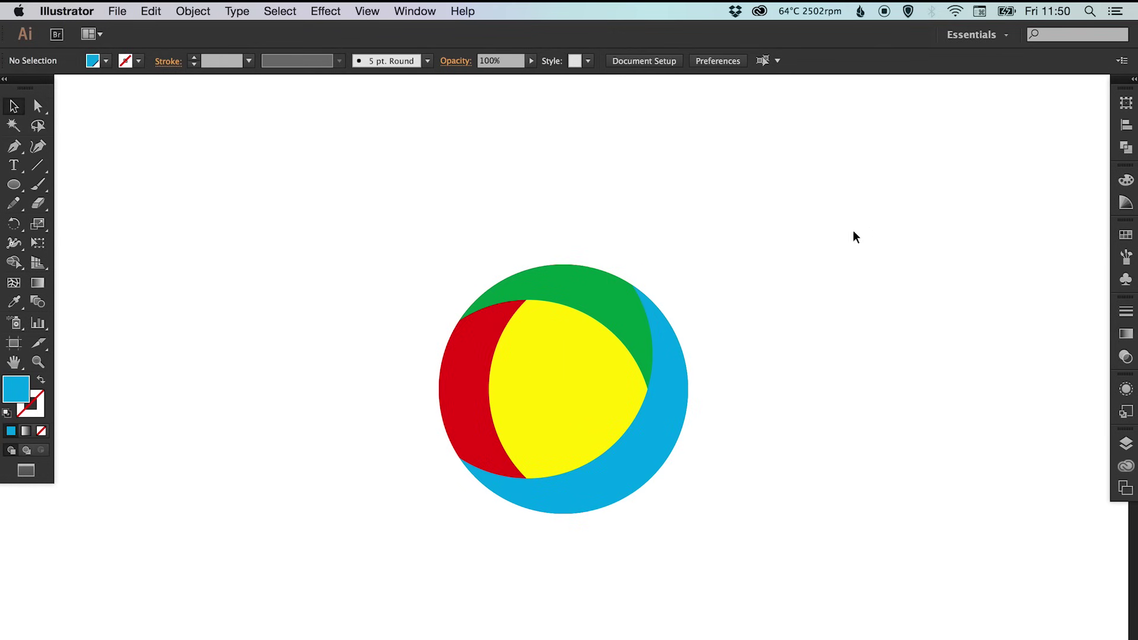
pyautogui.click(563, 384)
# - Fill the centre shape white
pyautogui.click(1126, 236)
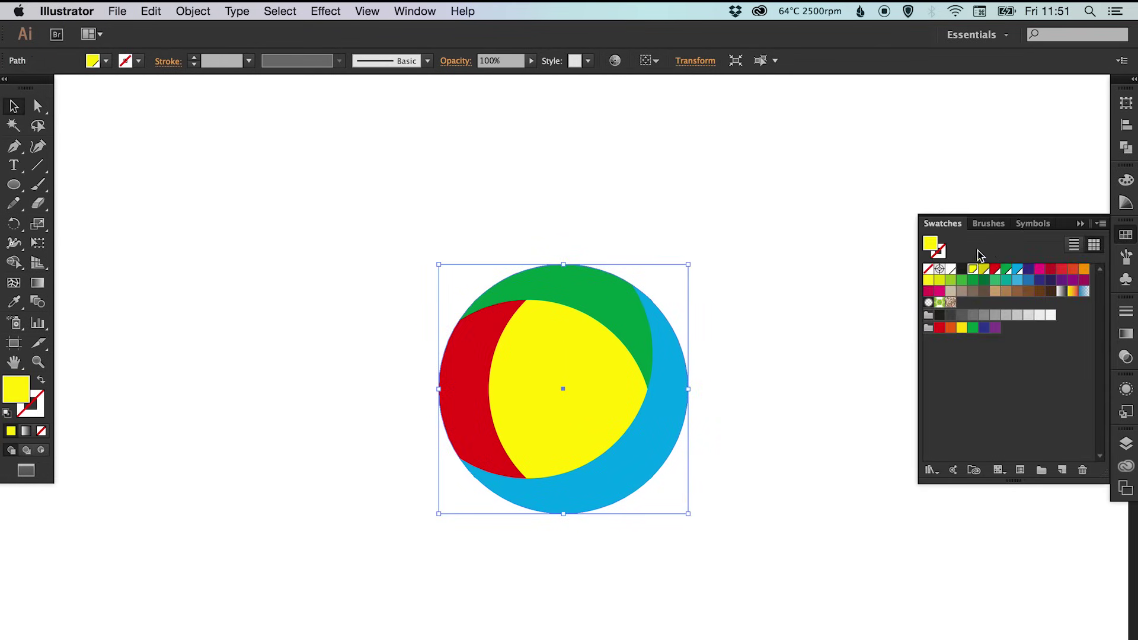
pyautogui.click(950, 271)
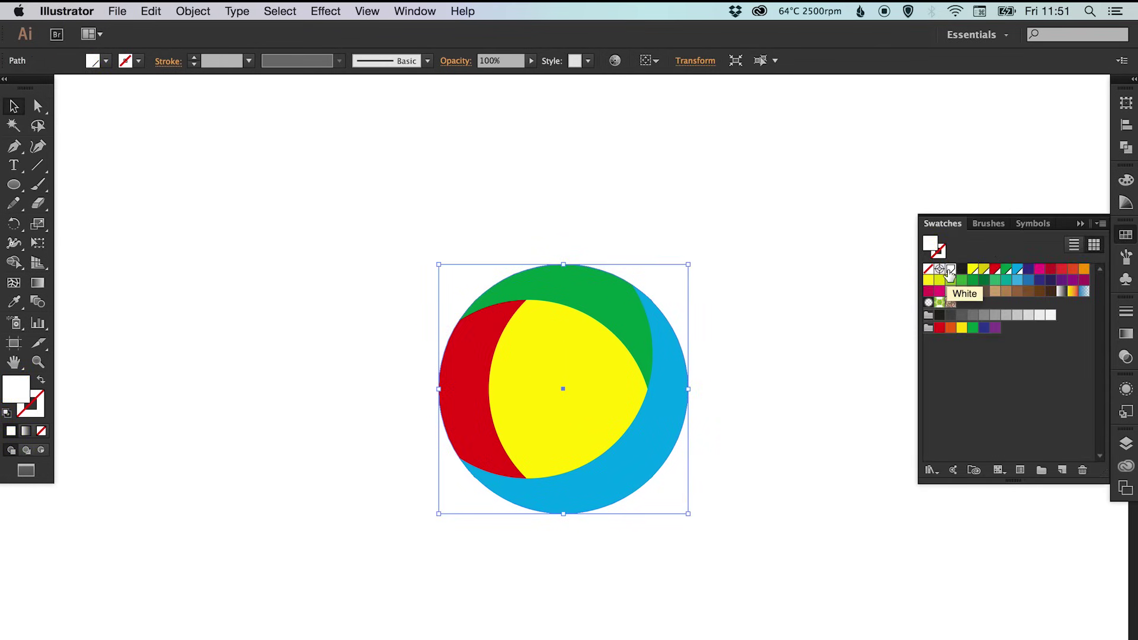
pyautogui.click(1125, 236)
pyautogui.click(865, 247)
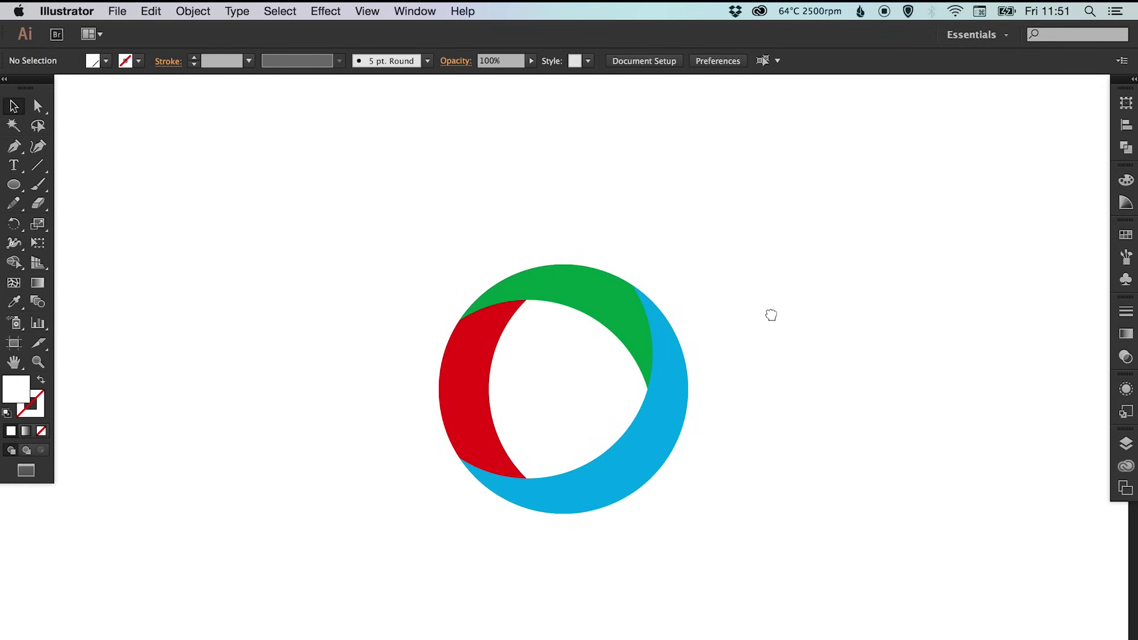
pyautogui.moveTo(770, 315); pyautogui.dragTo(769, 309)
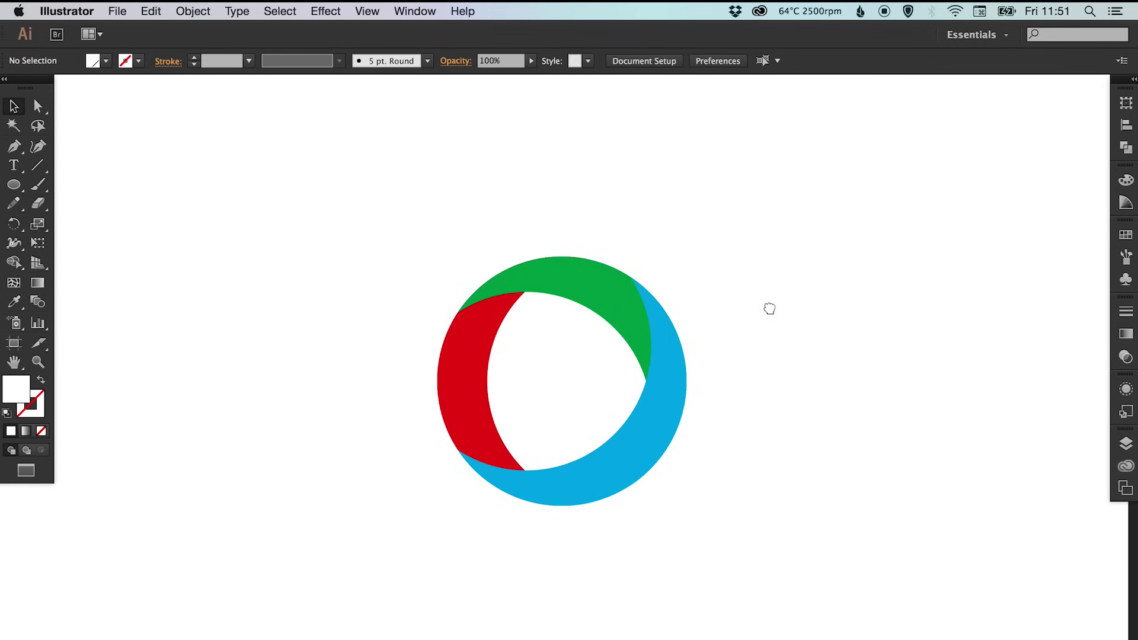
# - Refill the green arc at the top of the ring with yellow
pyautogui.click(619, 288)
pyautogui.click(1126, 236)
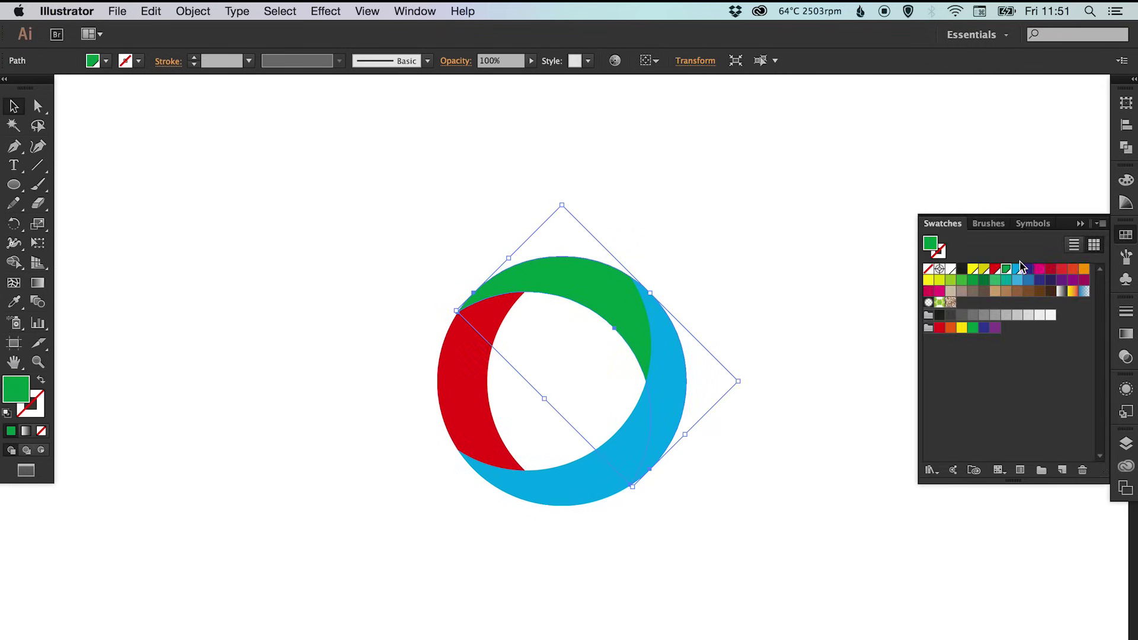
pyautogui.click(972, 269)
pyautogui.click(1125, 236)
pyautogui.click(911, 315)
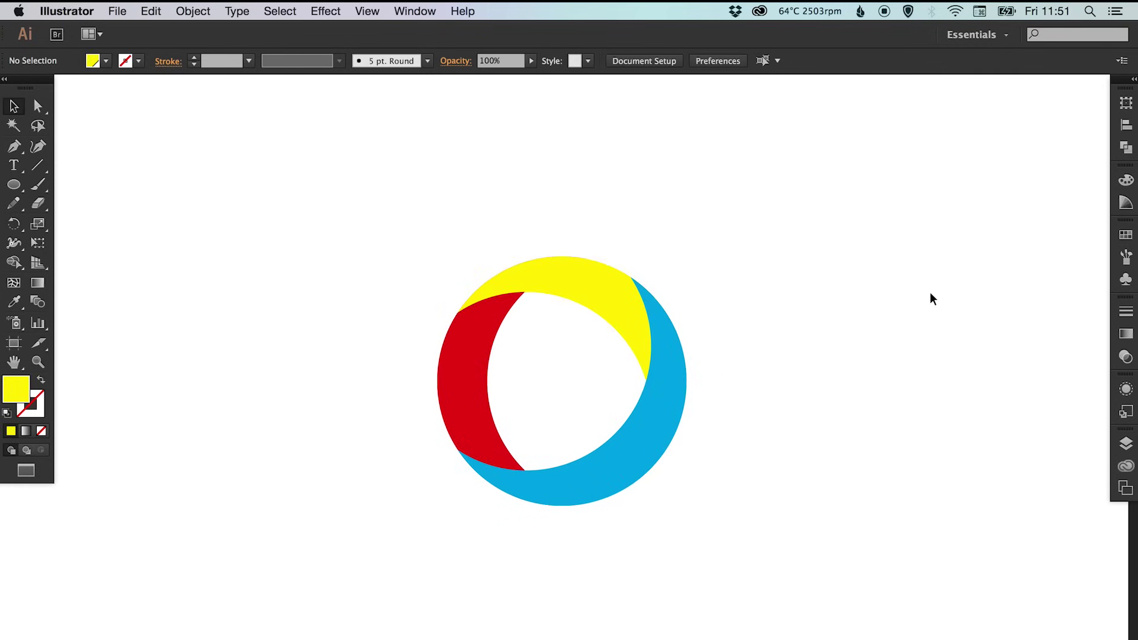
pyautogui.moveTo(863, 328); pyautogui.dragTo(854, 333)
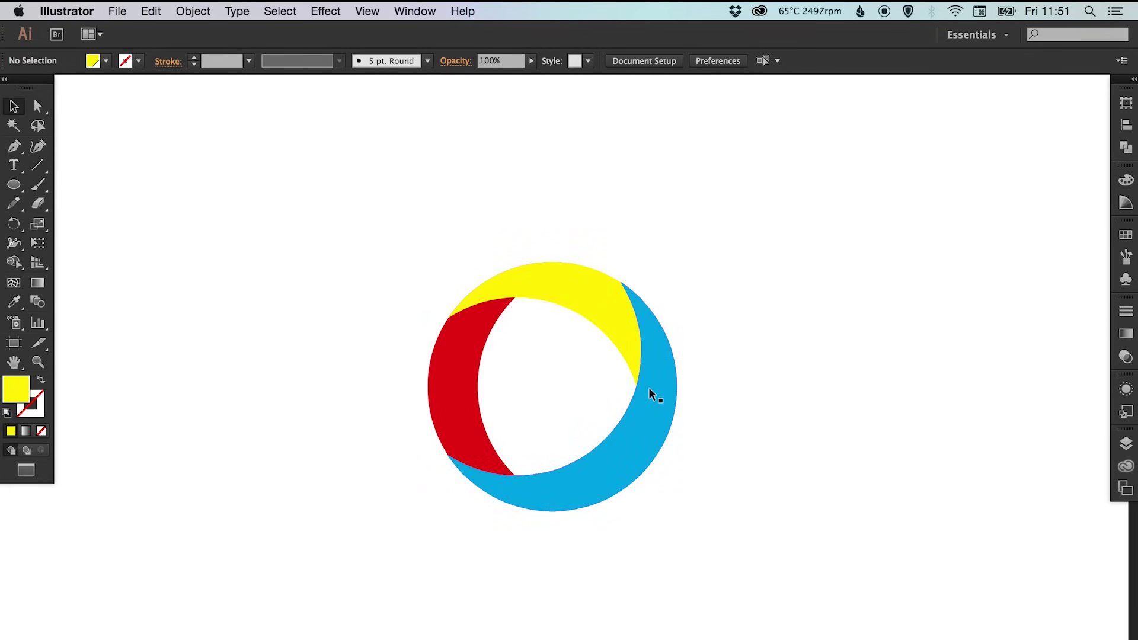
pyautogui.moveTo(656, 396); pyautogui.dragTo(674, 410)
pyautogui.press('super+z')
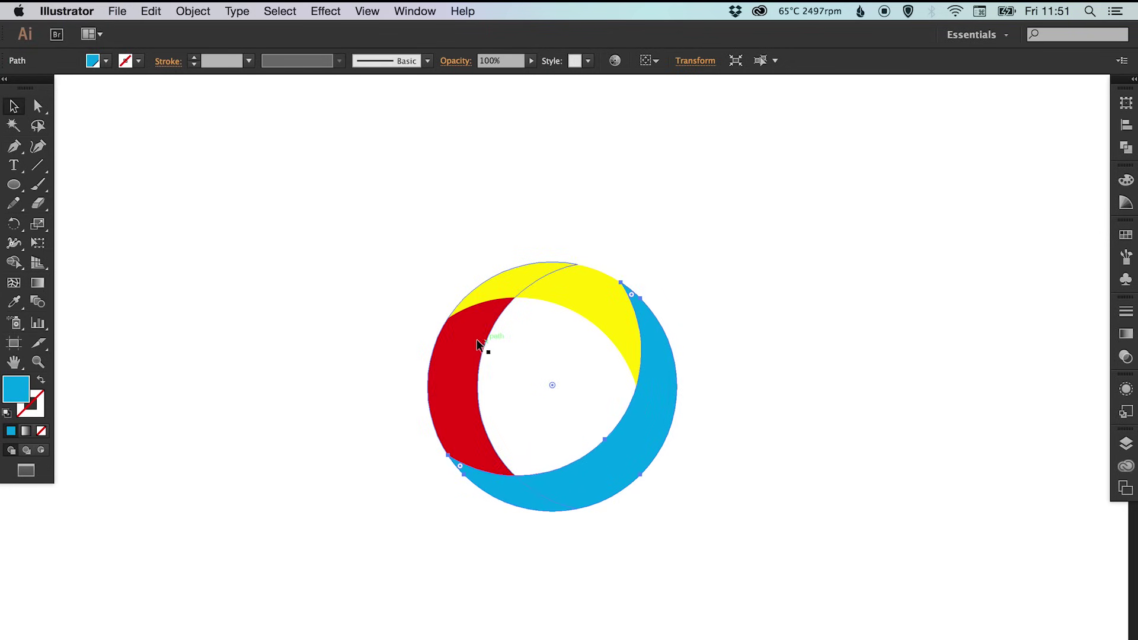
pyautogui.click(450, 343)
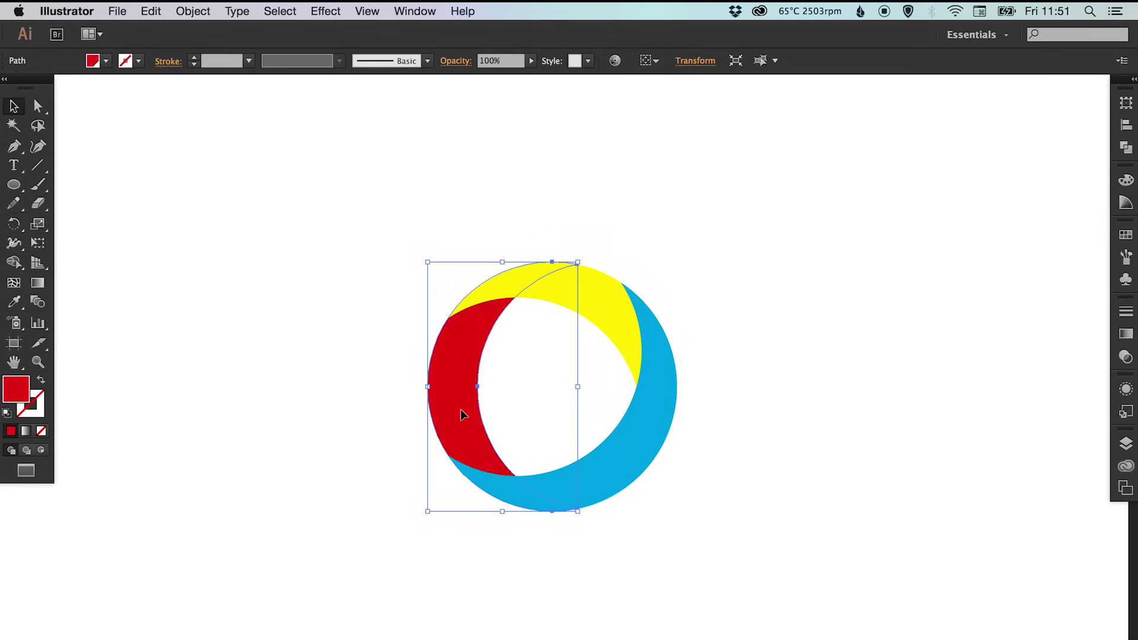
pyautogui.click(492, 345)
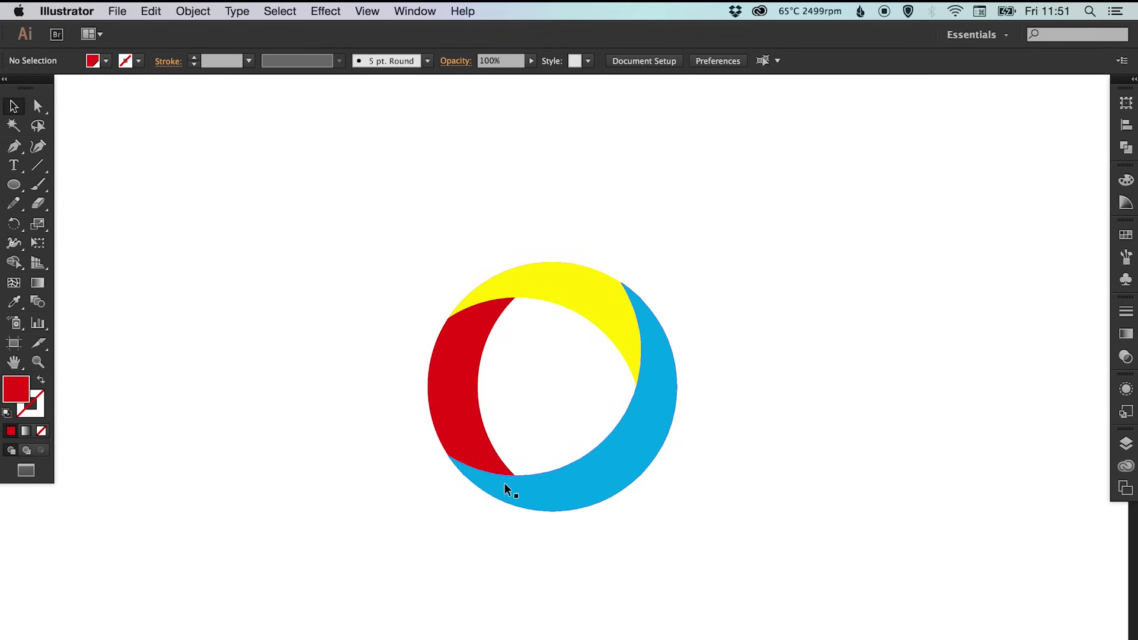
# - Duplicate the whole ring and place the copy to the right of the original
pyautogui.moveTo(413, 266); pyautogui.dragTo(744, 569)
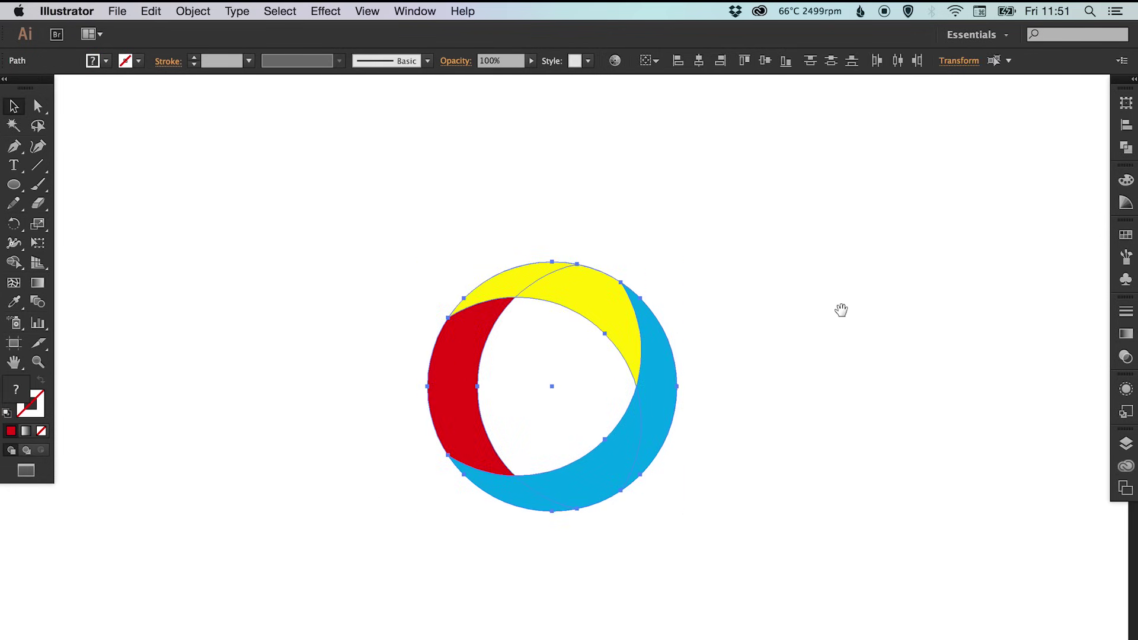
pyautogui.moveTo(835, 310); pyautogui.dragTo(551, 324)
pyautogui.hotkey('alt', 'Right')
pyautogui.hotkey('shift', 'Right')
pyautogui.hotkey('shift', 'Right')
pyautogui.hotkey('shift', 'Right')
pyautogui.hotkey('shift', 'Right')
pyautogui.hotkey('shift', 'Right')
pyautogui.hotkey('shift', 'Right')
pyautogui.hotkey('shift', 'Right')
pyautogui.hotkey('shift', 'Right')
pyautogui.hotkey('shift', 'Right')
pyautogui.hotkey('shift', 'Right')
pyautogui.hotkey('shift', 'Right')
pyautogui.hotkey('shift', 'Right')
pyautogui.hotkey('shift', 'Right')
pyautogui.hotkey('shift', 'Right')
pyautogui.hotkey('shift', 'Right')
pyautogui.hotkey('shift', 'Right')
pyautogui.hotkey('shift', 'Right')
pyautogui.hotkey('shift', 'Right')
pyautogui.hotkey('shift', 'Right')
pyautogui.hotkey('shift', 'Right')
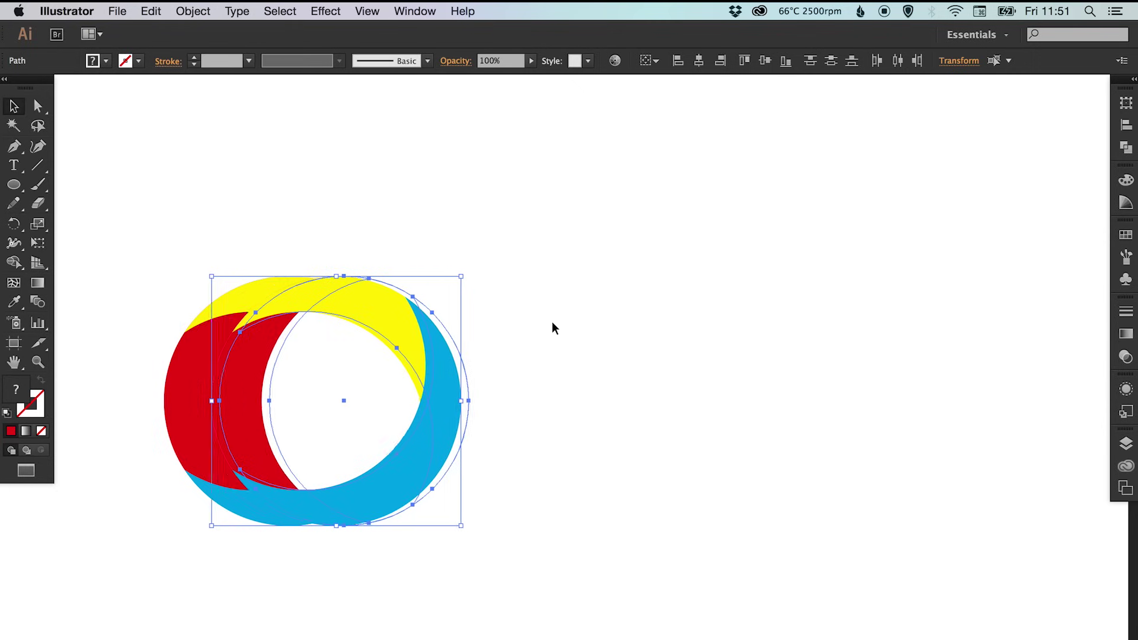
pyautogui.hotkey('shift', 'Right')
pyautogui.hotkey('shift', 'Right')
pyautogui.hotkey('shift', 'Right')
pyautogui.hotkey('shift', 'Right')
pyautogui.hotkey('shift', 'Right')
pyautogui.hotkey('shift', 'Right')
pyautogui.hotkey('shift', 'Right')
pyautogui.hotkey('shift', 'Right')
pyautogui.hotkey('shift', 'Right')
pyautogui.hotkey('shift', 'Right')
pyautogui.hotkey('shift', 'Right')
pyautogui.hotkey('shift', 'Right')
pyautogui.hotkey('shift', 'Right')
pyautogui.hotkey('shift', 'Right')
pyautogui.hotkey('shift', 'Right')
pyautogui.hotkey('shift', 'Right')
pyautogui.hotkey('shift', 'Right')
pyautogui.hotkey('shift', 'Right')
pyautogui.hotkey('shift', 'Right')
pyautogui.hotkey('shift', 'Right')
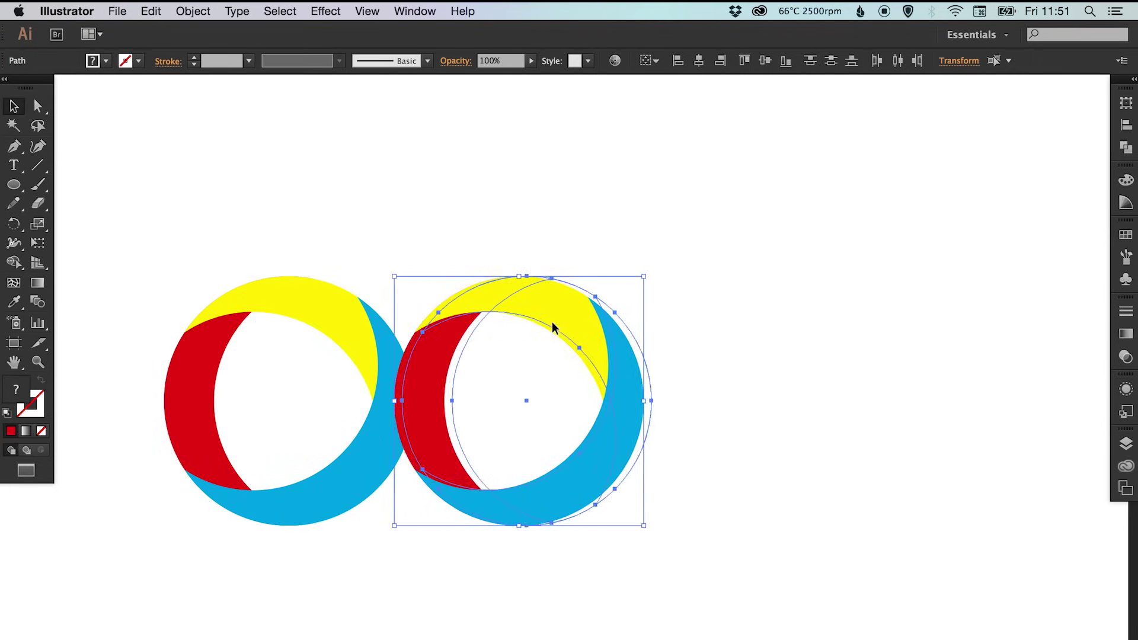
pyautogui.hotkey('shift', 'Right')
pyautogui.hotkey('shift', 'Right')
pyautogui.hotkey('shift', 'Right')
pyautogui.hotkey('shift', 'Right')
pyautogui.hotkey('shift', 'Right')
pyautogui.hotkey('shift', 'Right')
pyautogui.hotkey('shift', 'Right')
pyautogui.hotkey('shift', 'Right')
pyautogui.hotkey('shift', 'Right')
pyautogui.hotkey('shift', 'Right')
pyautogui.hotkey('shift', 'Right')
pyautogui.hotkey('shift', 'Right')
pyautogui.hotkey('shift', 'Right')
pyautogui.hotkey('shift', 'Right')
pyautogui.hotkey('shift', 'Right')
pyautogui.hotkey('shift', 'Right')
pyautogui.hotkey('shift', 'Right')
pyautogui.hotkey('shift', 'Right')
pyautogui.hotkey('shift', 'Right')
pyautogui.hotkey('shift', 'Right')
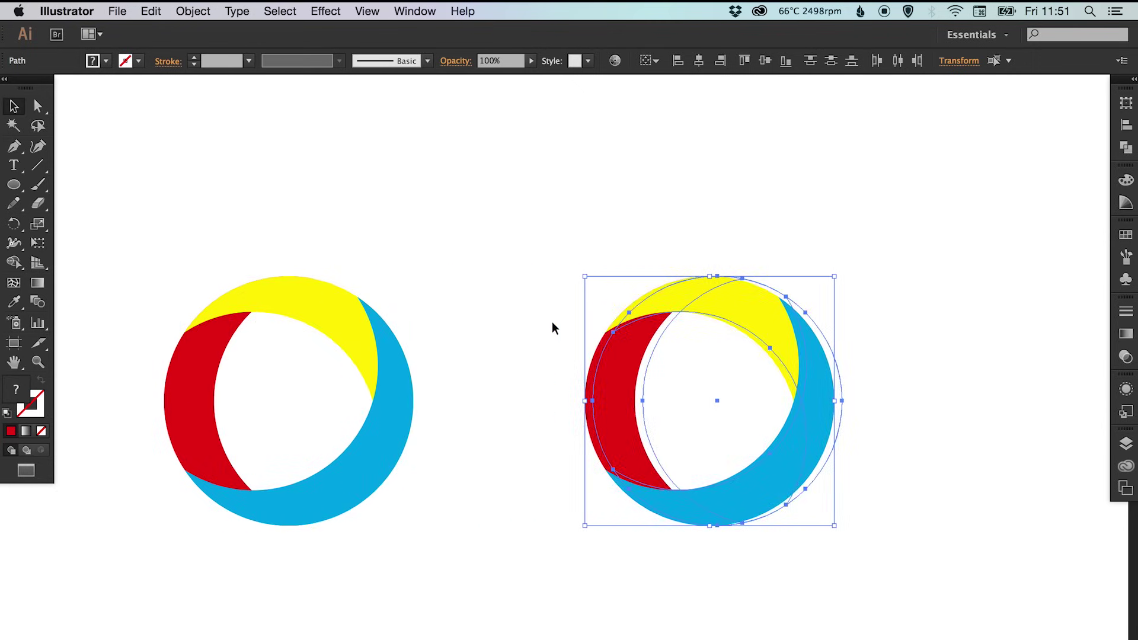
pyautogui.press('space')
pyautogui.moveTo(745, 313); pyautogui.dragTo(357, 315)
pyautogui.hotkey('shift', 'Right')
pyautogui.hotkey('shift', 'Right')
pyautogui.hotkey('shift', 'Right')
pyautogui.hotkey('shift', 'Right')
pyautogui.hotkey('shift', 'Right')
pyautogui.hotkey('shift', 'Right')
pyautogui.hotkey('shift', 'Right')
pyautogui.hotkey('shift', 'Right')
pyautogui.press('space')
pyautogui.moveTo(430, 305); pyautogui.dragTo(703, 302)
# - Repeat the move with Transform Again to add a third ring, then zoom out
pyautogui.press('super+d')
pyautogui.press('super+minus')
pyautogui.click(703, 306)
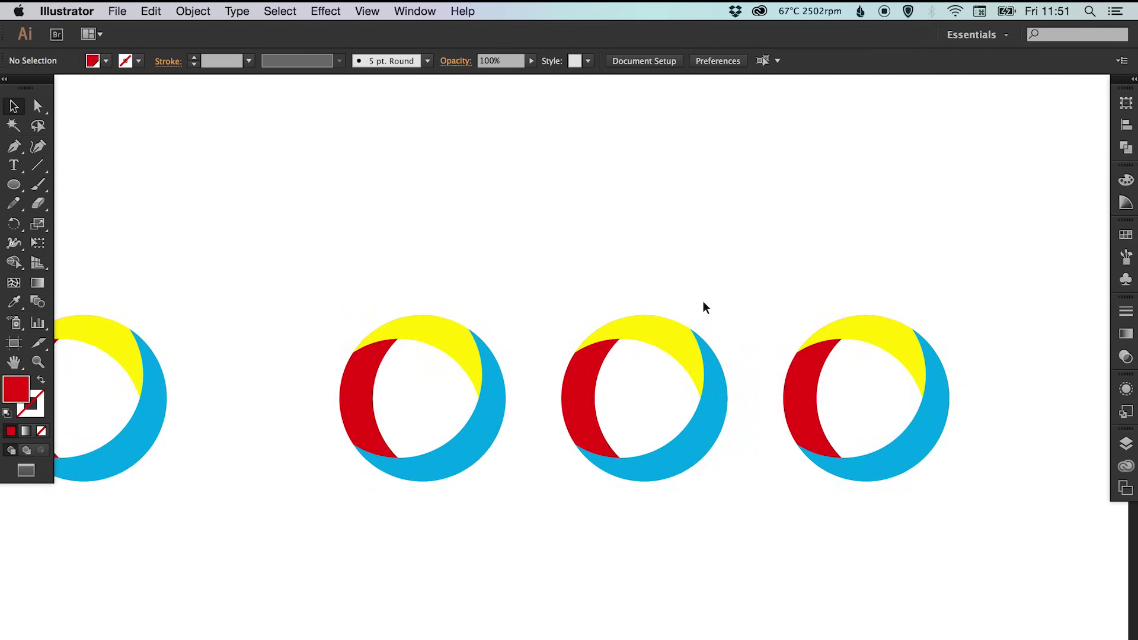
pyautogui.press('space')
pyautogui.moveTo(449, 322); pyautogui.dragTo(586, 314)
# - Nudge the leftmost ring further left to even the spacing
pyautogui.moveTo(132, 287); pyautogui.dragTo(279, 453)
pyautogui.hotkey('shift', 'Left')
pyautogui.hotkey('shift', 'Left')
pyautogui.hotkey('shift', 'Left')
pyautogui.hotkey('shift', 'Left')
pyautogui.hotkey('shift', 'Left')
pyautogui.hotkey('shift', 'Left')
pyautogui.hotkey('shift', 'Left')
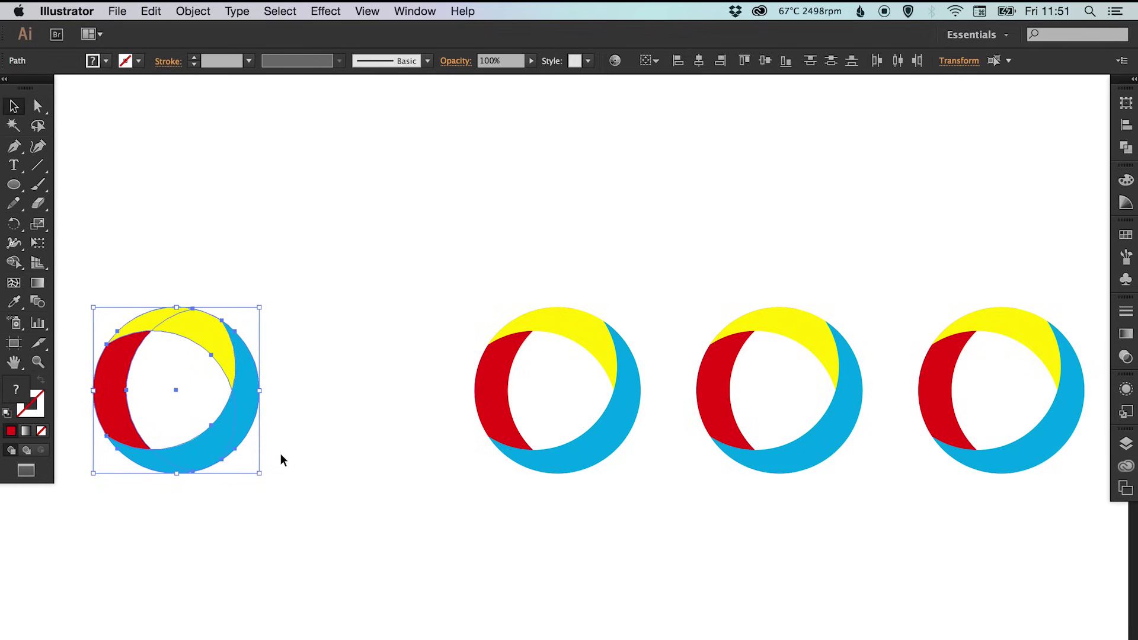
pyautogui.click(281, 457)
pyautogui.moveTo(616, 363); pyautogui.dragTo(386, 348)
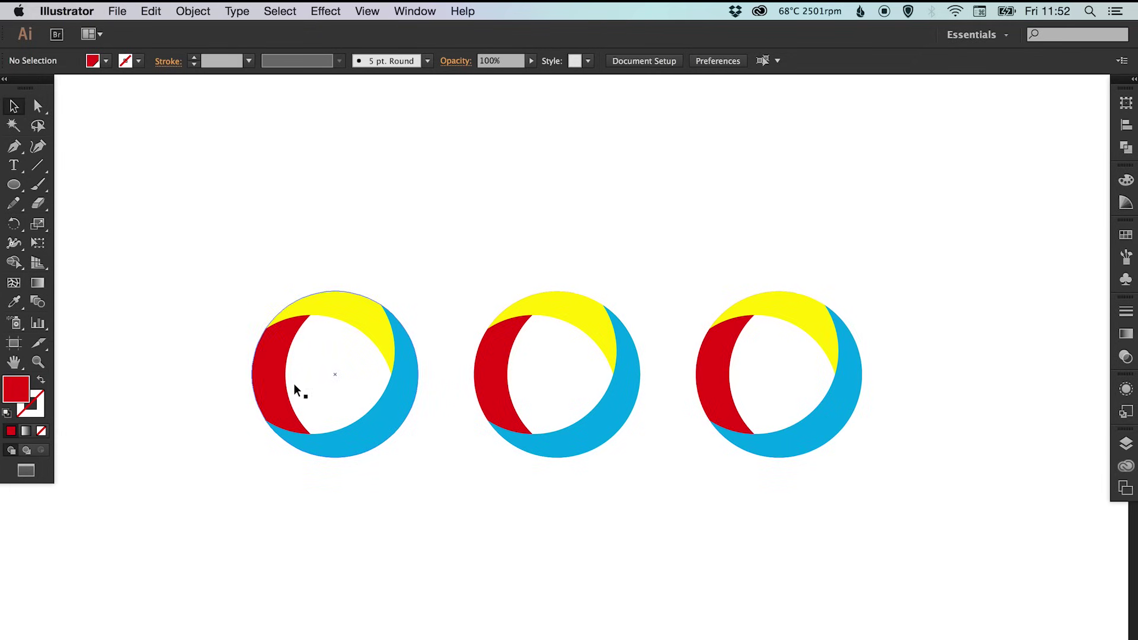
# - Zoom in on the left ring and send its blue arc behind the other arcs
pyautogui.moveTo(294, 383); pyautogui.dragTo(467, 370)
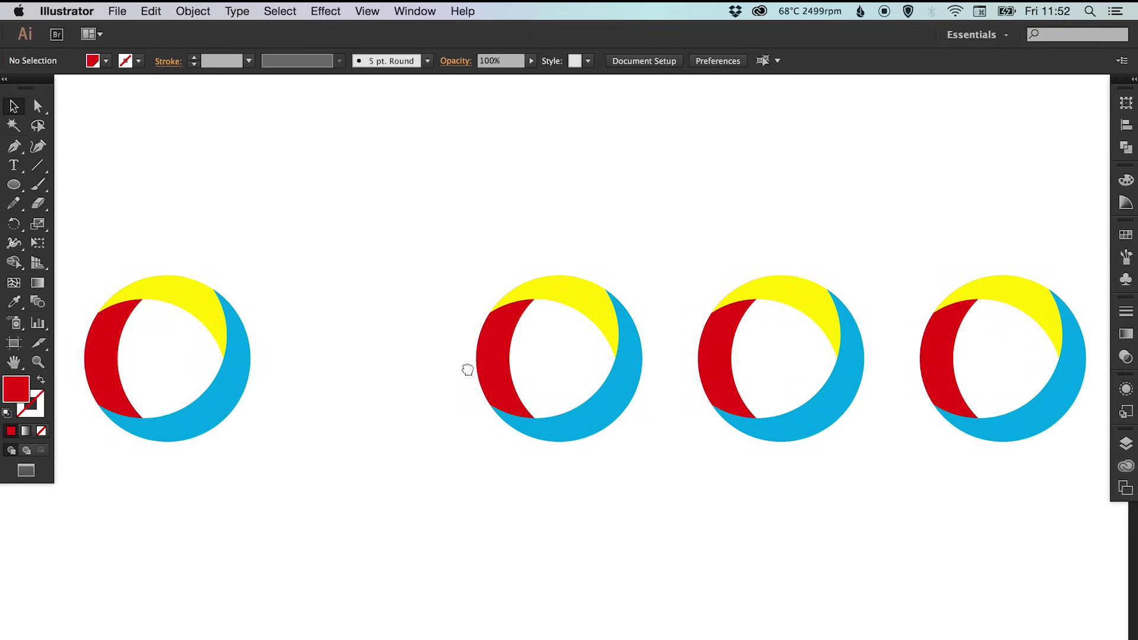
pyautogui.click(578, 423)
pyautogui.press('z')
pyautogui.moveTo(364, 227); pyautogui.dragTo(727, 502)
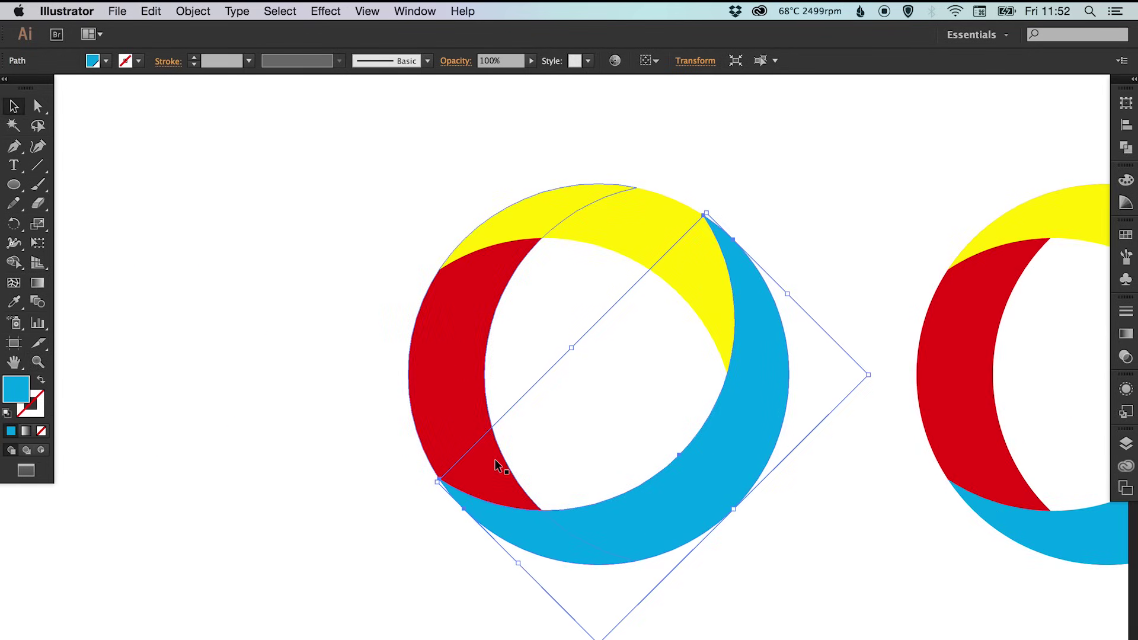
pyautogui.press('super+shift+b')
pyautogui.press('super+bracketleft')
pyautogui.press('super+bracketleft')
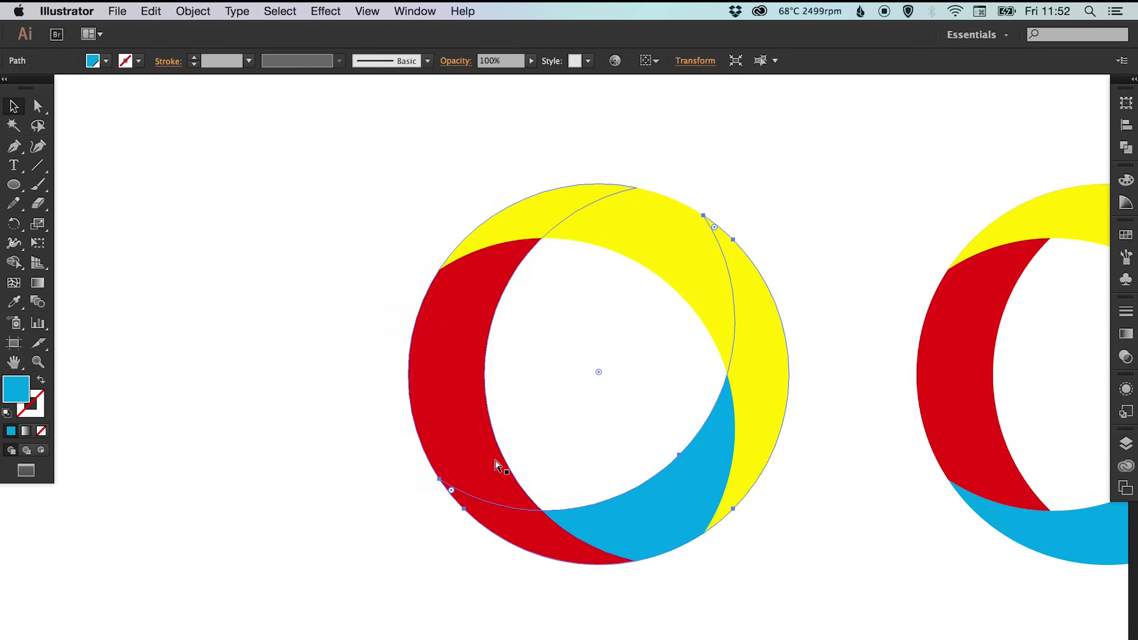
pyautogui.press('super+shift+a')
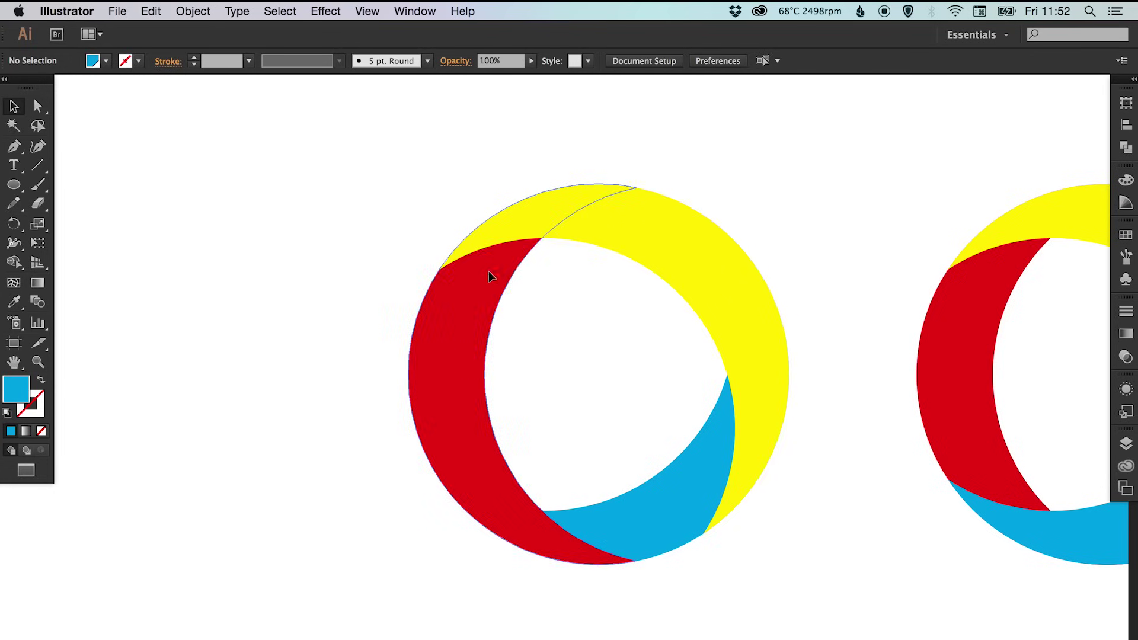
pyautogui.press('super+z')
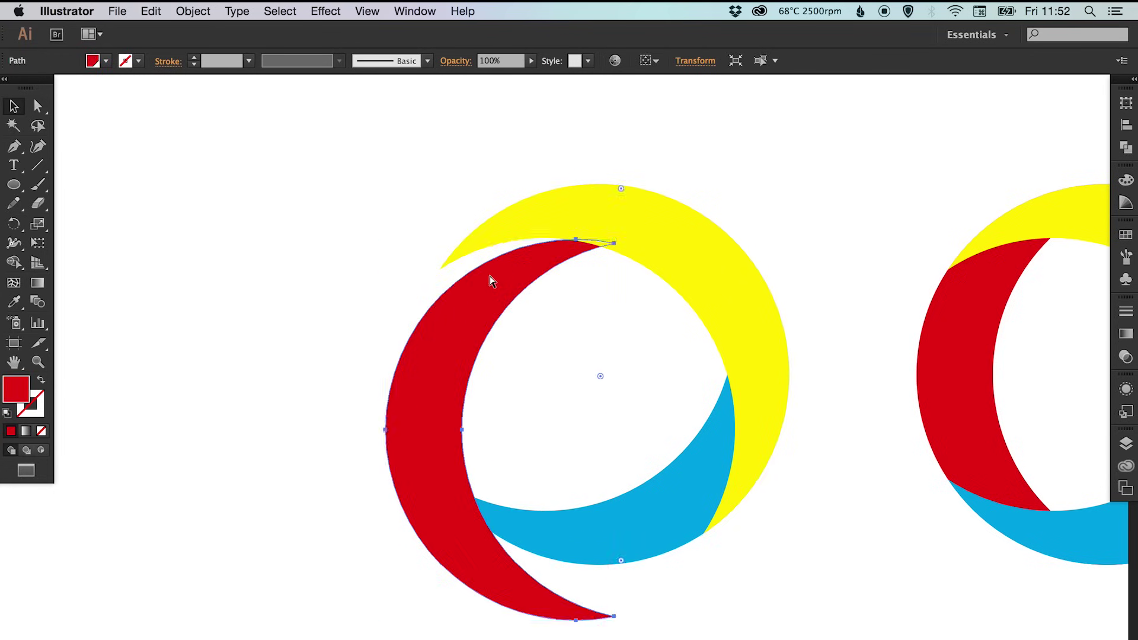
pyautogui.press('super+shift+z')
# - Subtract the yellow arc from the shapes beneath with Minus Front
pyautogui.keyDown('shift'); pyautogui.click(670, 231); pyautogui.keyUp('shift')
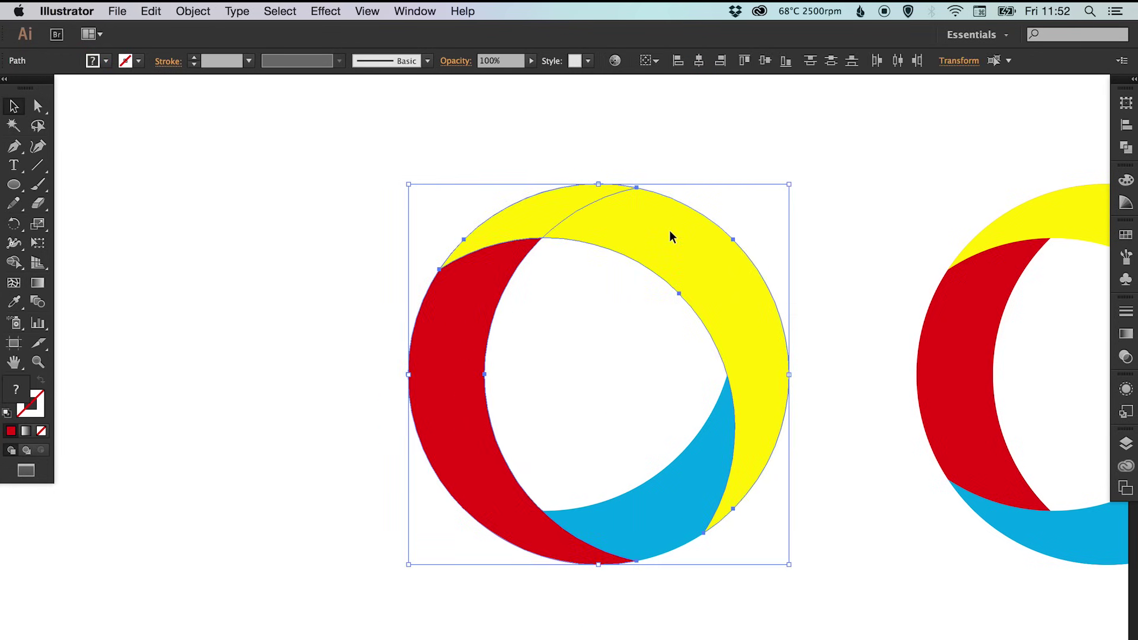
pyautogui.click(1127, 147)
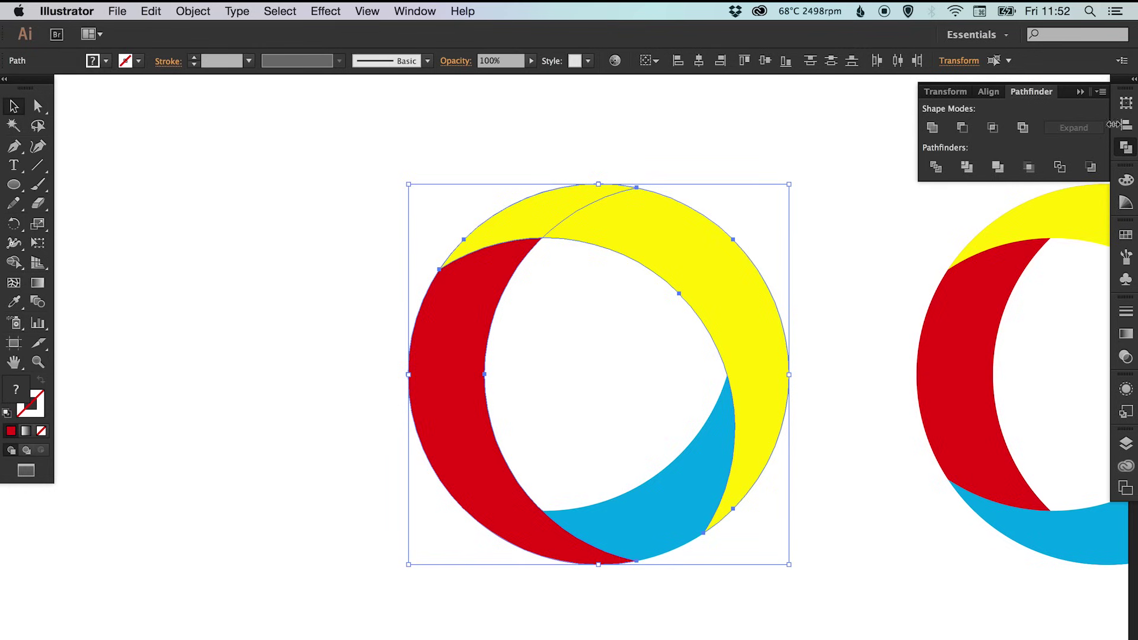
pyautogui.click(962, 127)
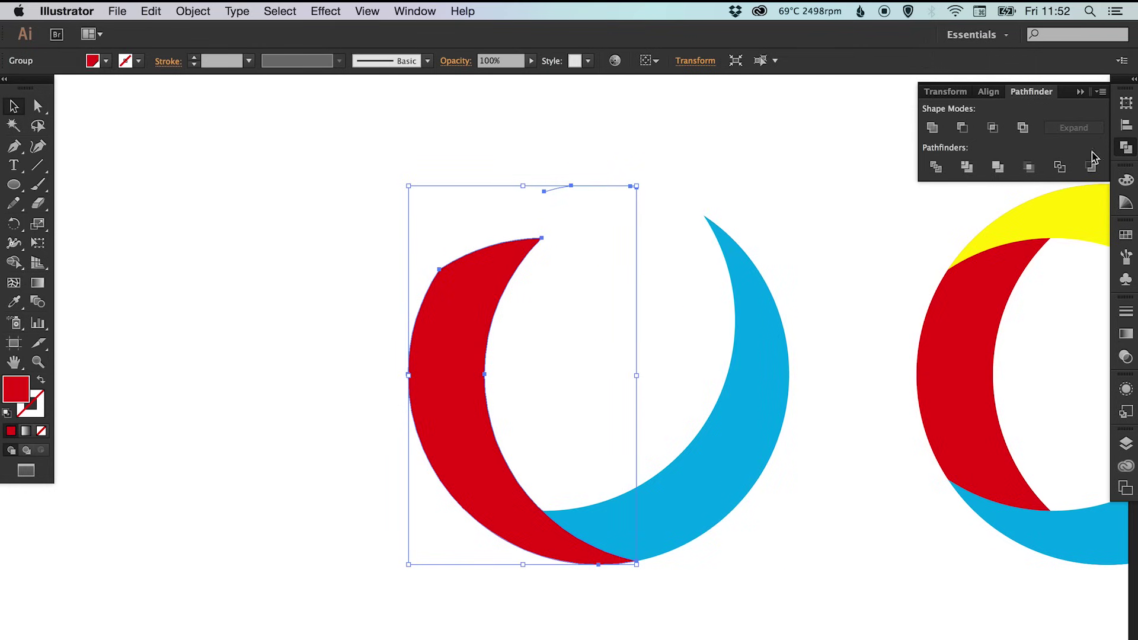
pyautogui.click(1125, 149)
# - Delete the small leftover paths and the blue arc using Direct Selection
pyautogui.press('z')
pyautogui.moveTo(557, 276); pyautogui.dragTo(782, 371)
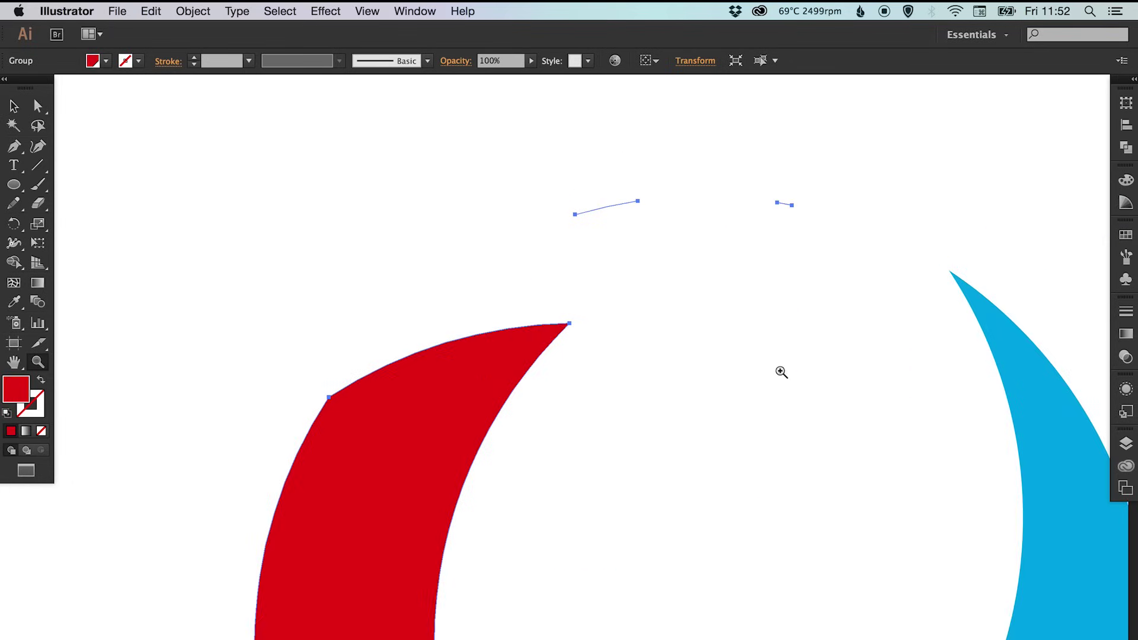
pyautogui.press('a')
pyautogui.moveTo(511, 173); pyautogui.dragTo(854, 264)
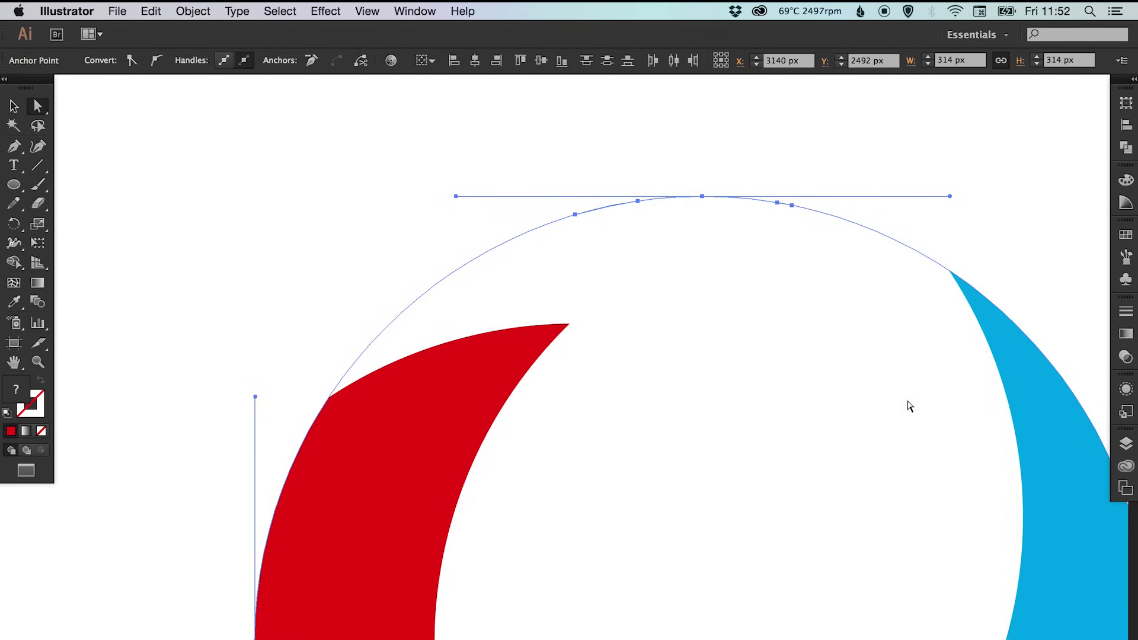
pyautogui.scroll(-3, 756, 362)
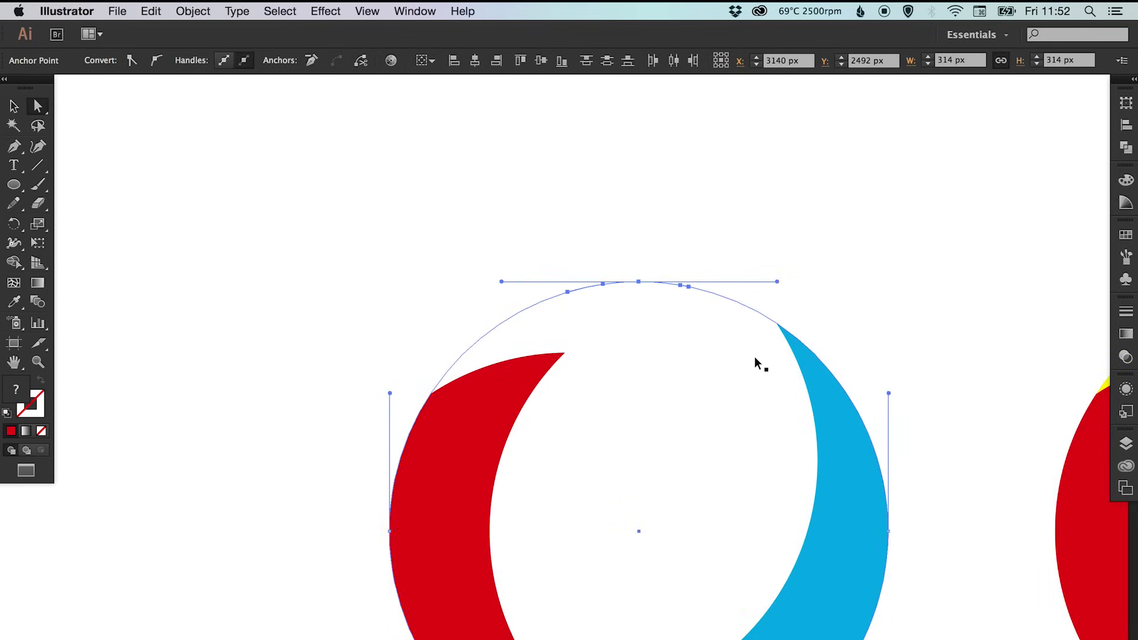
pyautogui.click(739, 348)
pyautogui.moveTo(739, 348); pyautogui.dragTo(631, 228)
pyautogui.moveTo(562, 172); pyautogui.dragTo(804, 531)
pyautogui.press('Delete')
pyautogui.press('Delete')
# - Check the lone red crescent in Outline view, then centre the full ring
pyautogui.moveTo(579, 454); pyautogui.dragTo(604, 373)
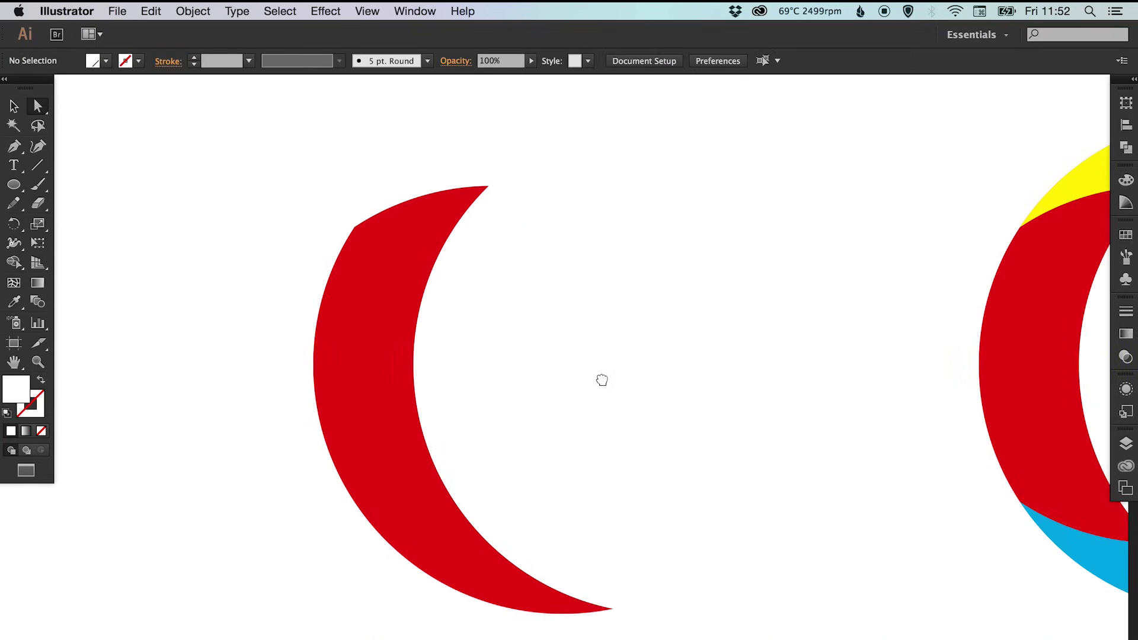
pyautogui.press('v')
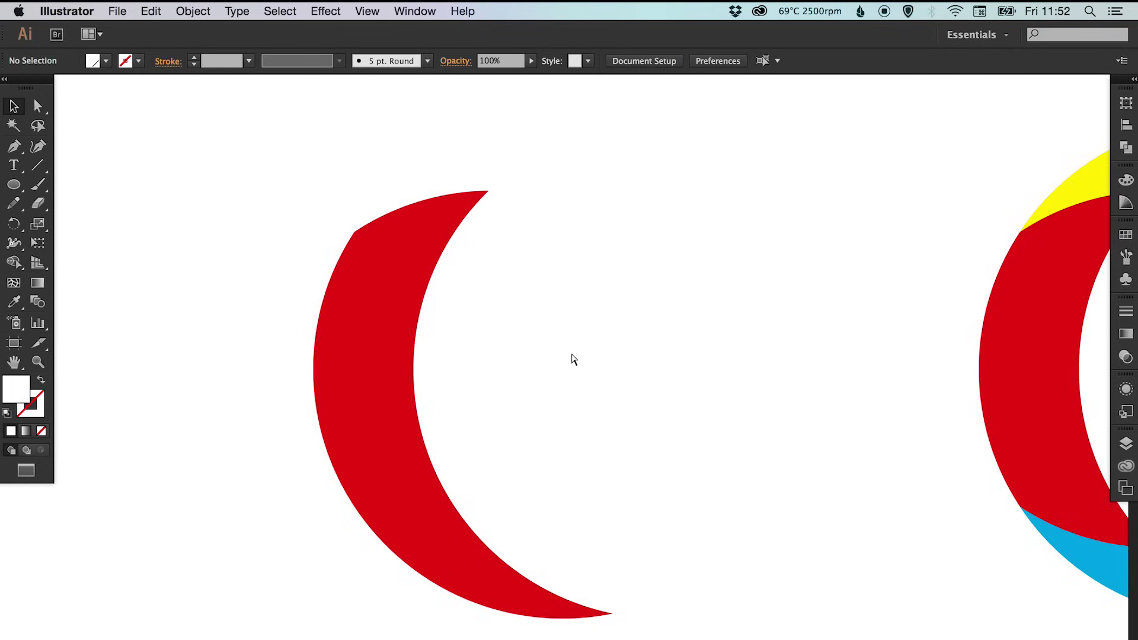
pyautogui.press('super+y')
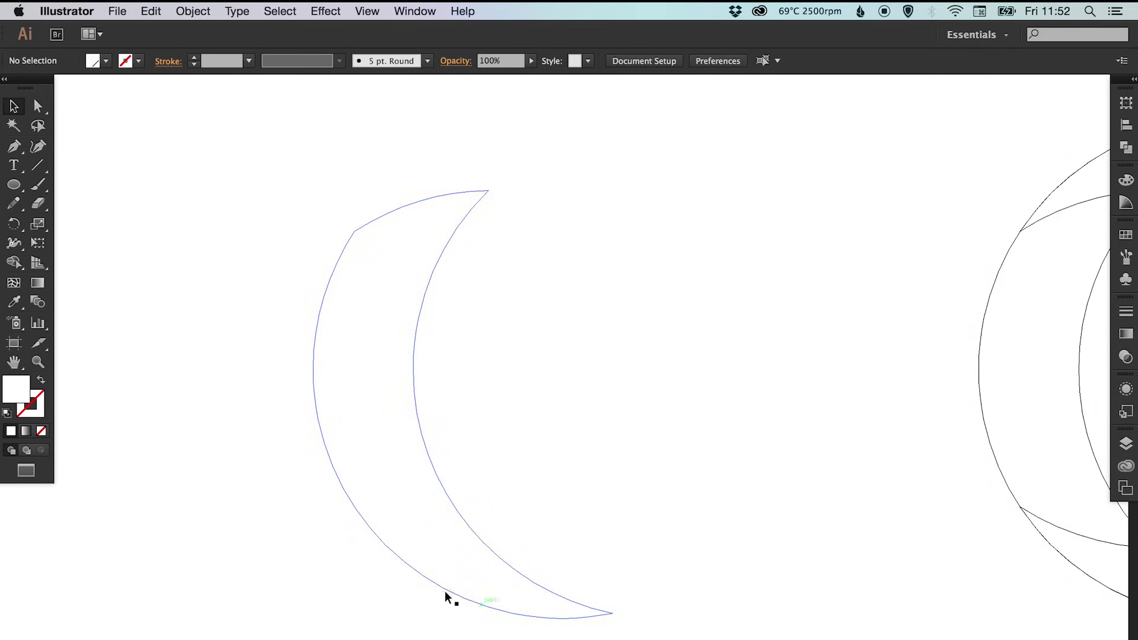
pyautogui.press('super+y')
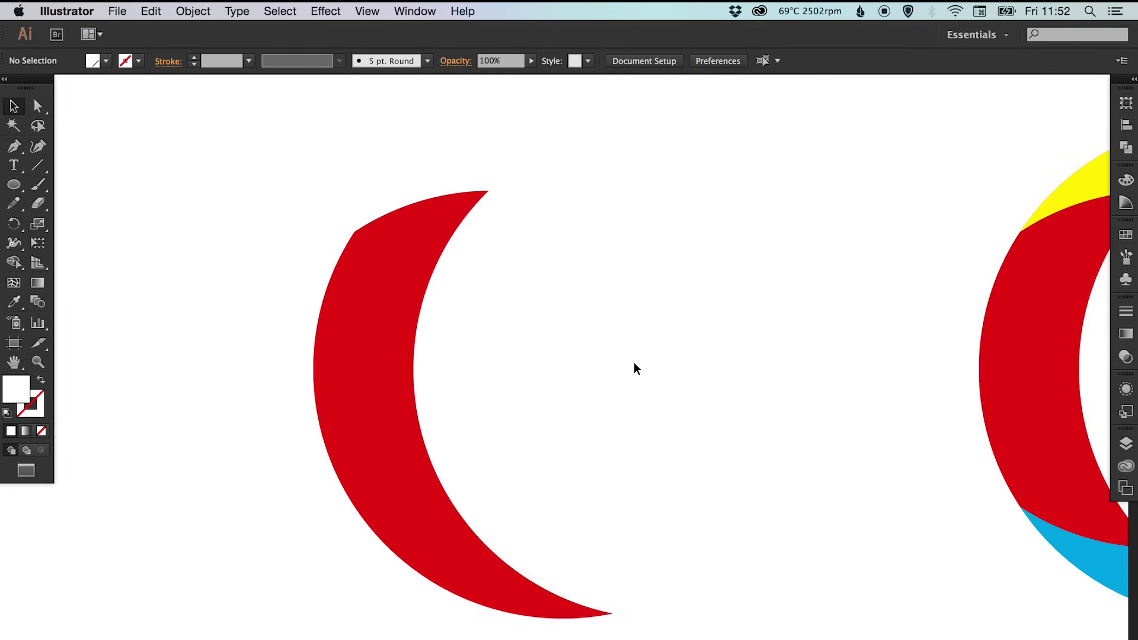
pyautogui.moveTo(757, 374); pyautogui.dragTo(468, 363)
pyautogui.moveTo(649, 356); pyautogui.dragTo(354, 348)
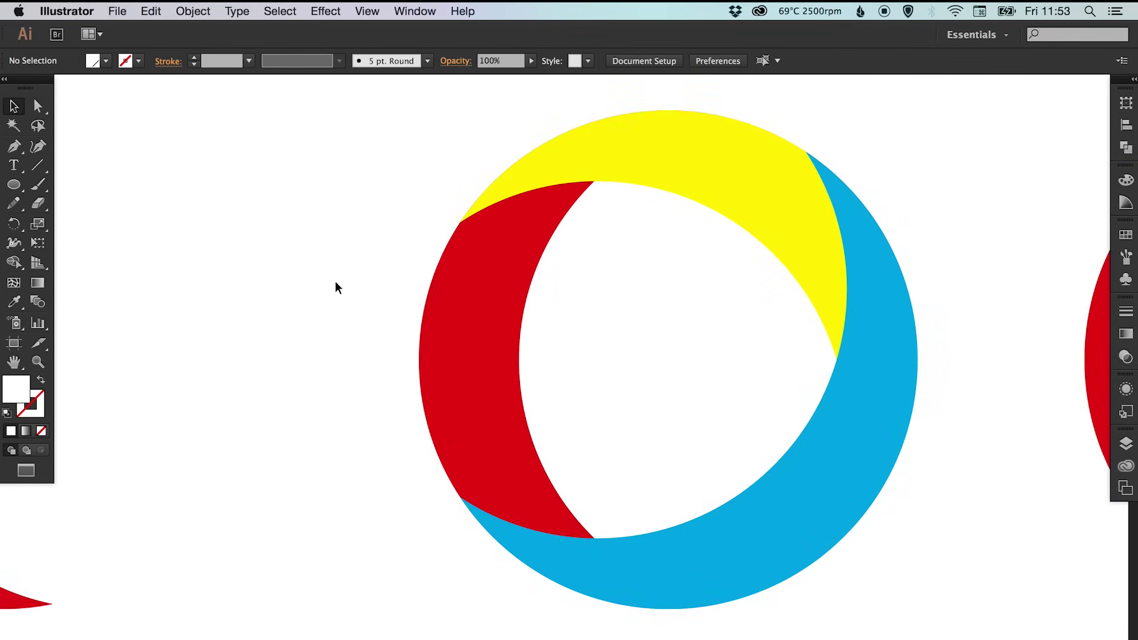
# - Trim the middle ring's yellow arc against the blue arc with Pathfinder Minus Front
pyautogui.press('super+minus')
pyautogui.press('super+minus')
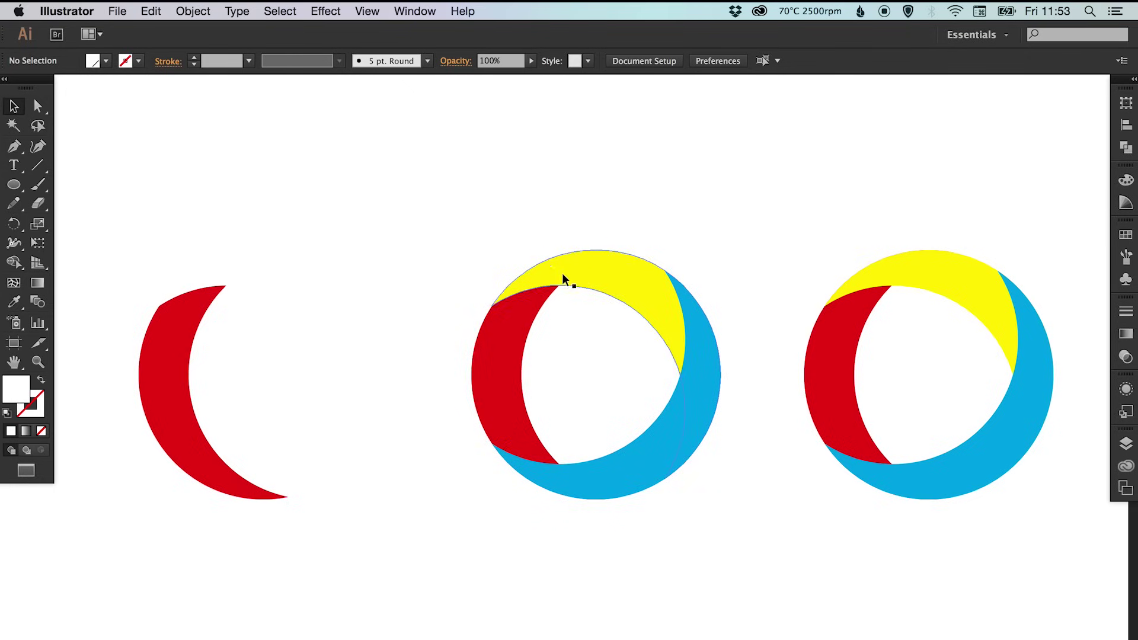
pyautogui.click(691, 416)
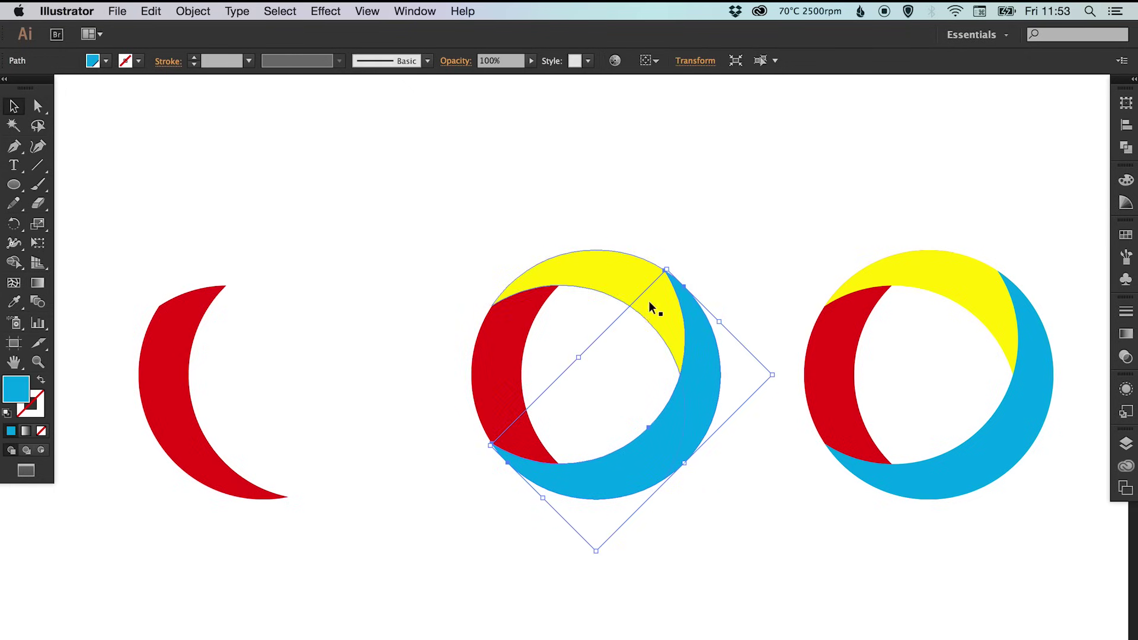
pyautogui.keyDown('shift'); pyautogui.click(603, 272); pyautogui.keyUp('shift')
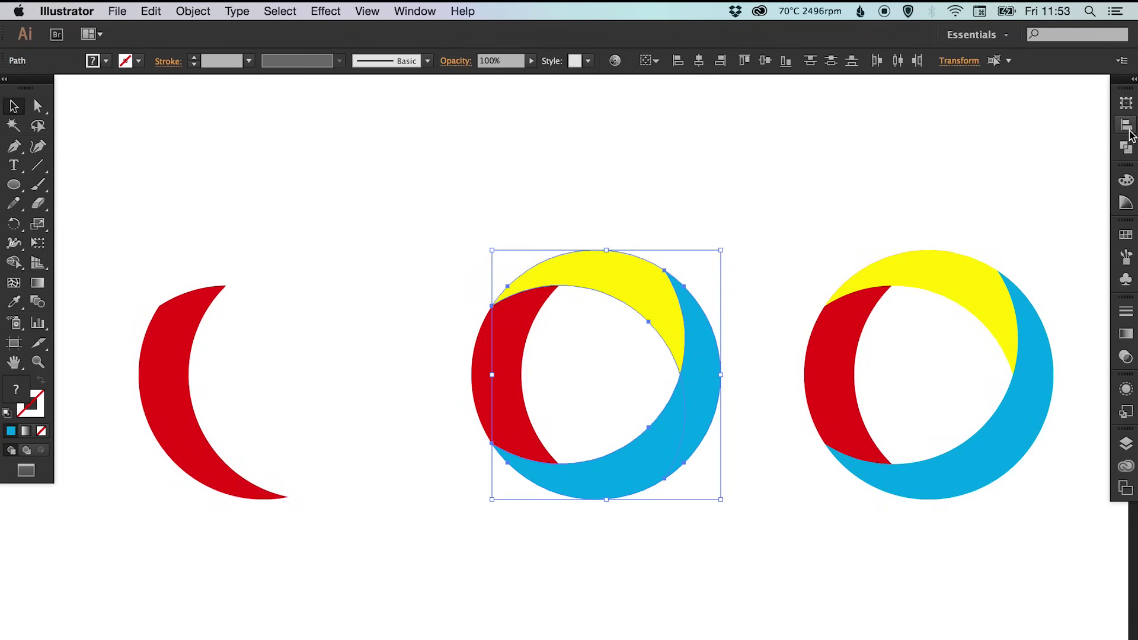
pyautogui.click(1125, 148)
pyautogui.click(961, 129)
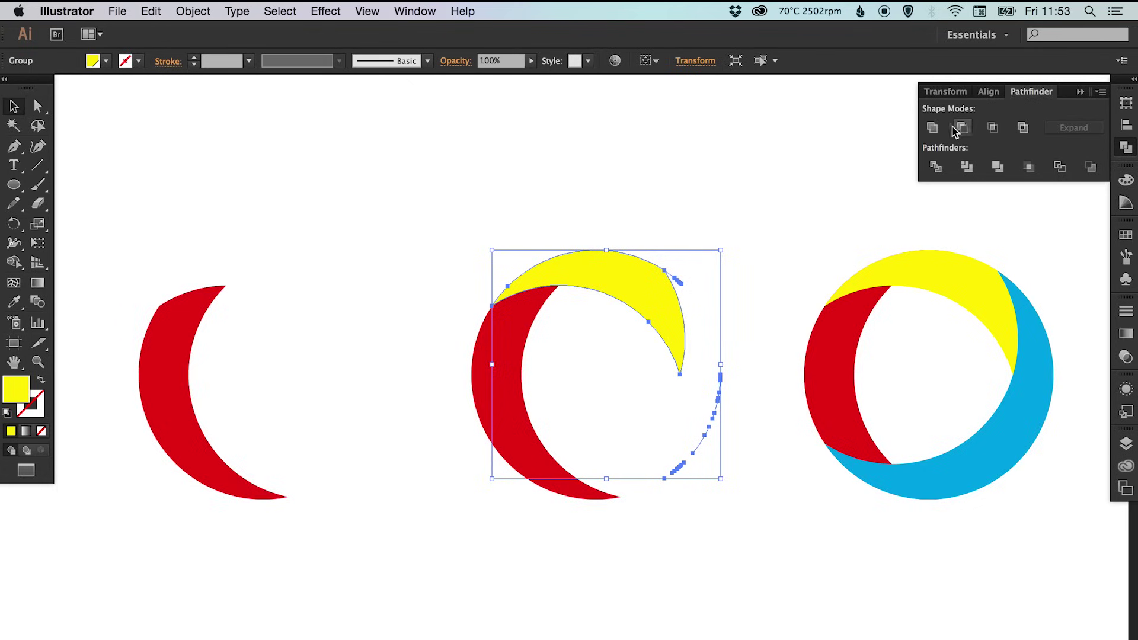
# - Delete the leftover red crescent and a small stray segment, working in Outline view
pyautogui.click(756, 358)
pyautogui.press('a')
pyautogui.moveTo(492, 533); pyautogui.dragTo(579, 407)
pyautogui.press('Delete')
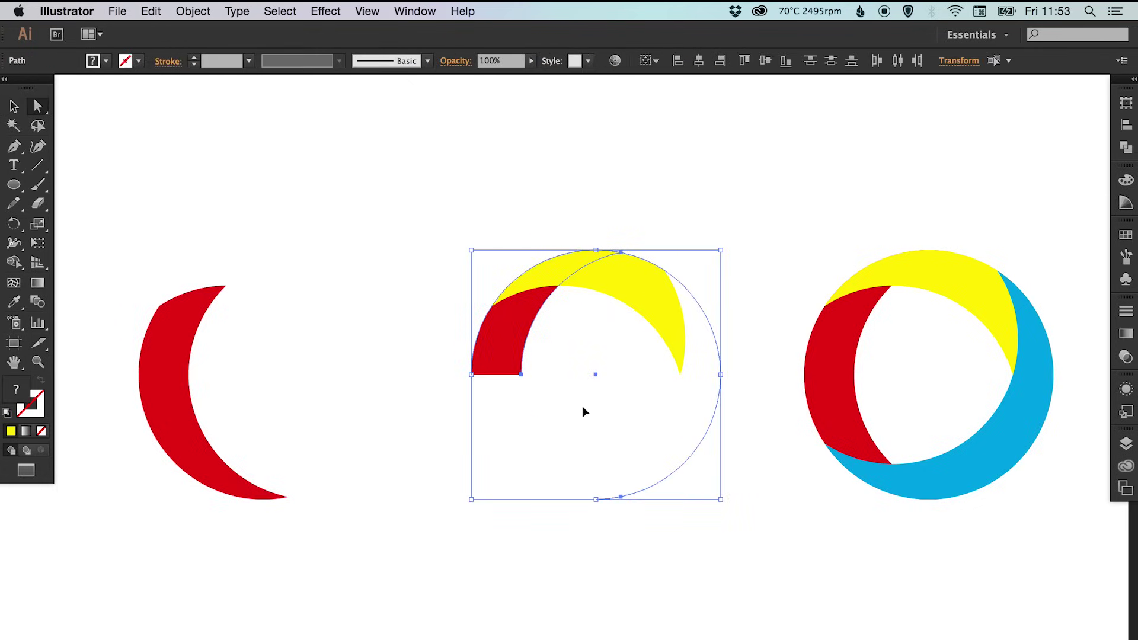
pyautogui.press('Delete')
pyautogui.hotkey('ctrl', 'y')
pyautogui.press('z')
pyautogui.moveTo(589, 224); pyautogui.dragTo(801, 470)
pyautogui.press('a')
pyautogui.moveTo(615, 474); pyautogui.dragTo(644, 564)
pyautogui.press('Delete')
# - Zoom in and remove the remaining short leftover segment
pyautogui.scroll(5, 533, 317)
pyautogui.hscroll(-2, 534, 317)
pyautogui.press('z')
pyautogui.moveTo(502, 304); pyautogui.dragTo(613, 423)
pyautogui.press('a')
pyautogui.moveTo(593, 375); pyautogui.dragTo(547, 322)
pyautogui.press('Delete')
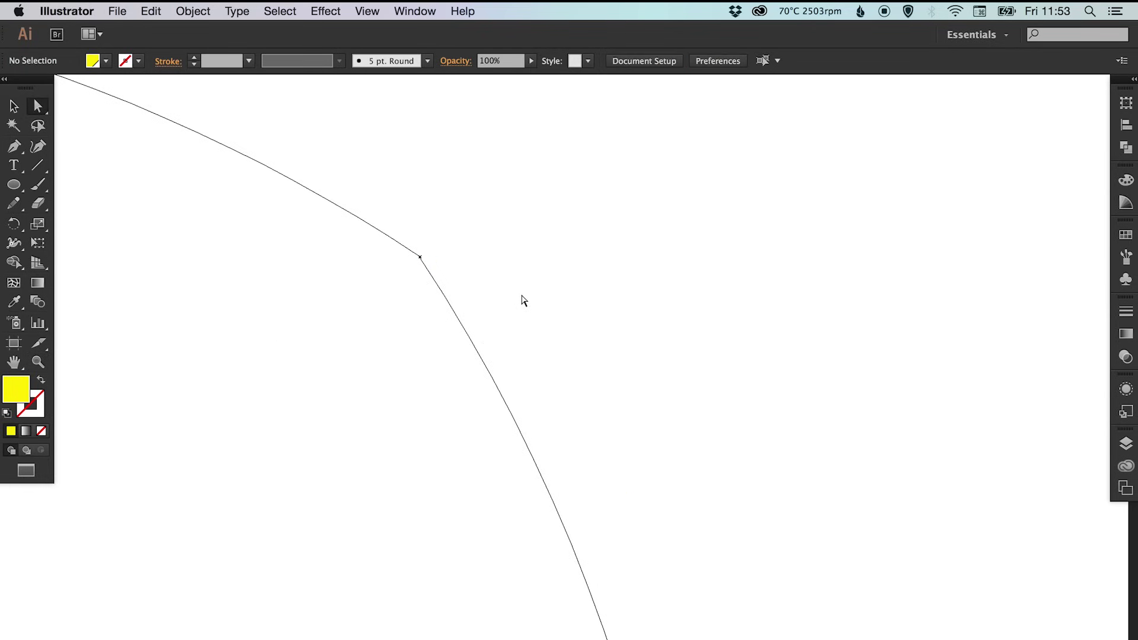
pyautogui.press('v')
# - Back in Preview, nudge the yellow crescent left three Shift+Left steps onto the red crescent
pyautogui.scroll(-10, 544, 324)
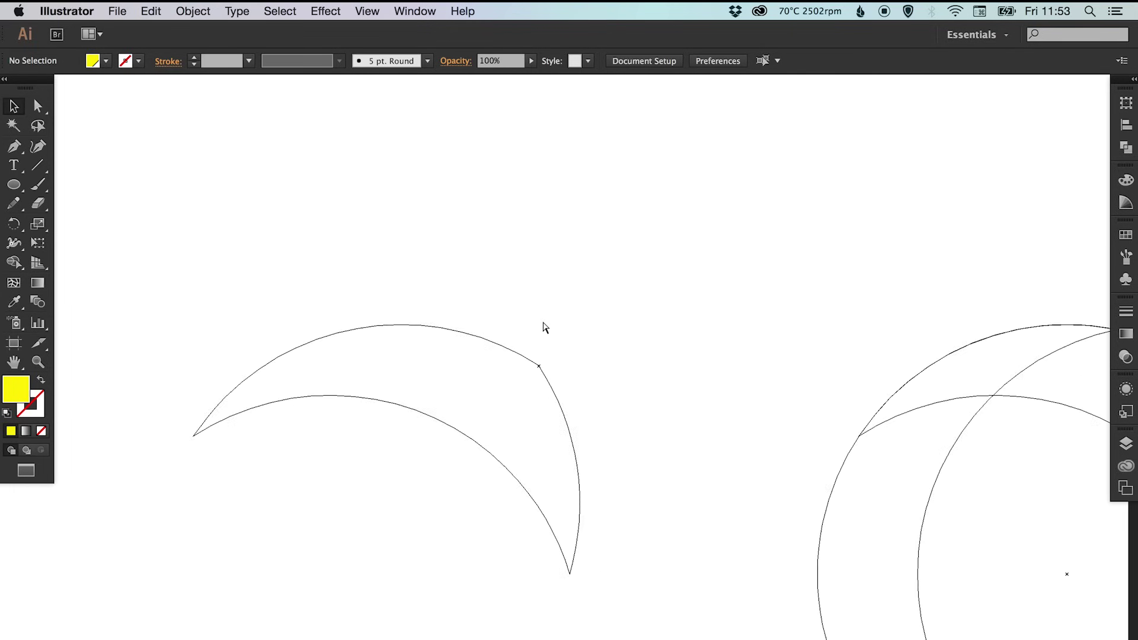
pyautogui.press('super+y')
pyautogui.moveTo(543, 323); pyautogui.dragTo(588, 380)
pyautogui.hscroll(-5, 508, 344)
pyautogui.click(658, 267)
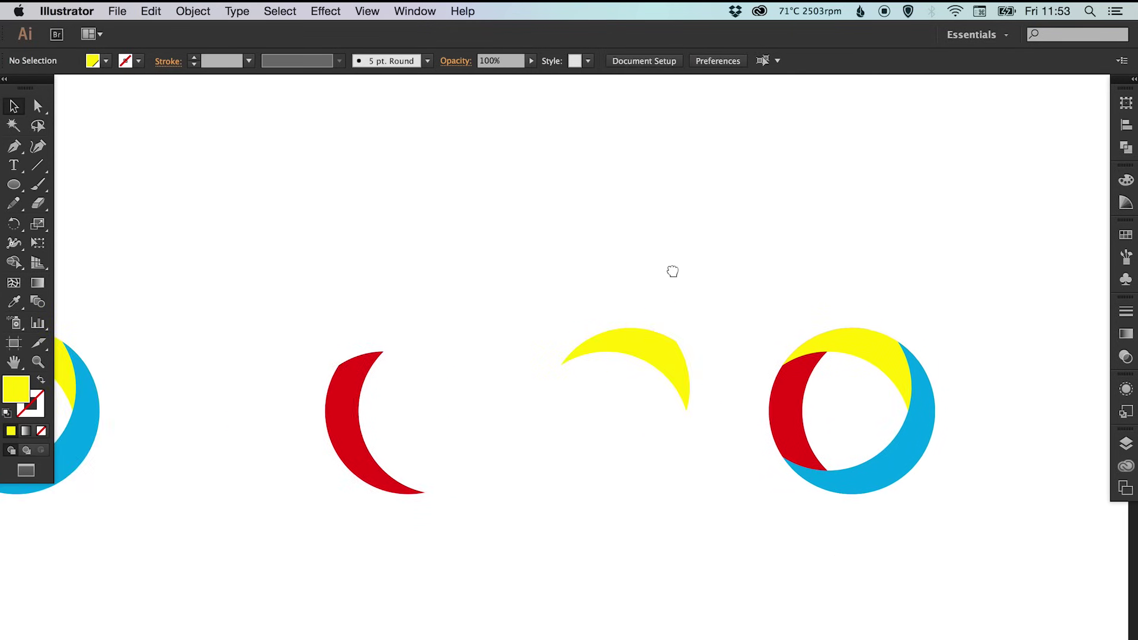
pyautogui.hscroll(8, 564, 302)
pyautogui.moveTo(565, 302); pyautogui.dragTo(540, 389)
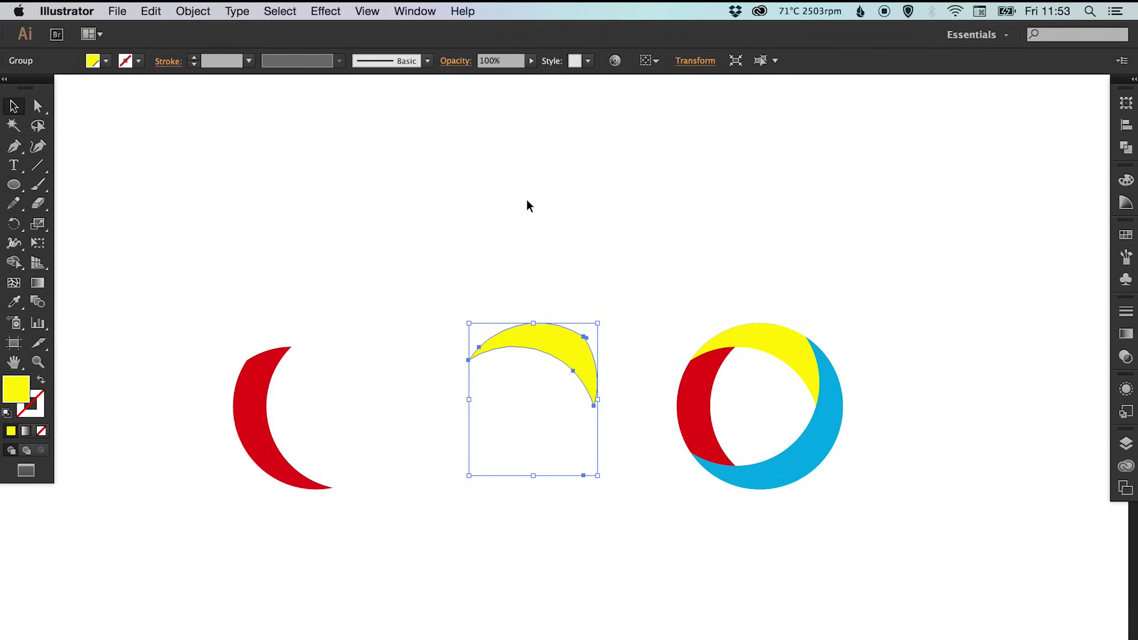
pyautogui.hotkey('shift', 'Left')
pyautogui.hotkey('shift', 'Left')
pyautogui.hotkey('shift', 'Left')
pyautogui.hotkey('shift', 'Left')
pyautogui.hotkey('shift', 'Left')
pyautogui.hotkey('shift', 'Left')
pyautogui.hotkey('shift', 'Left')
pyautogui.hotkey('shift', 'Left')
pyautogui.hotkey('shift', 'Left')
pyautogui.hotkey('shift', 'Left')
pyautogui.hotkey('shift', 'Left')
pyautogui.hotkey('shift', 'Left')
pyautogui.hotkey('shift', 'Left')
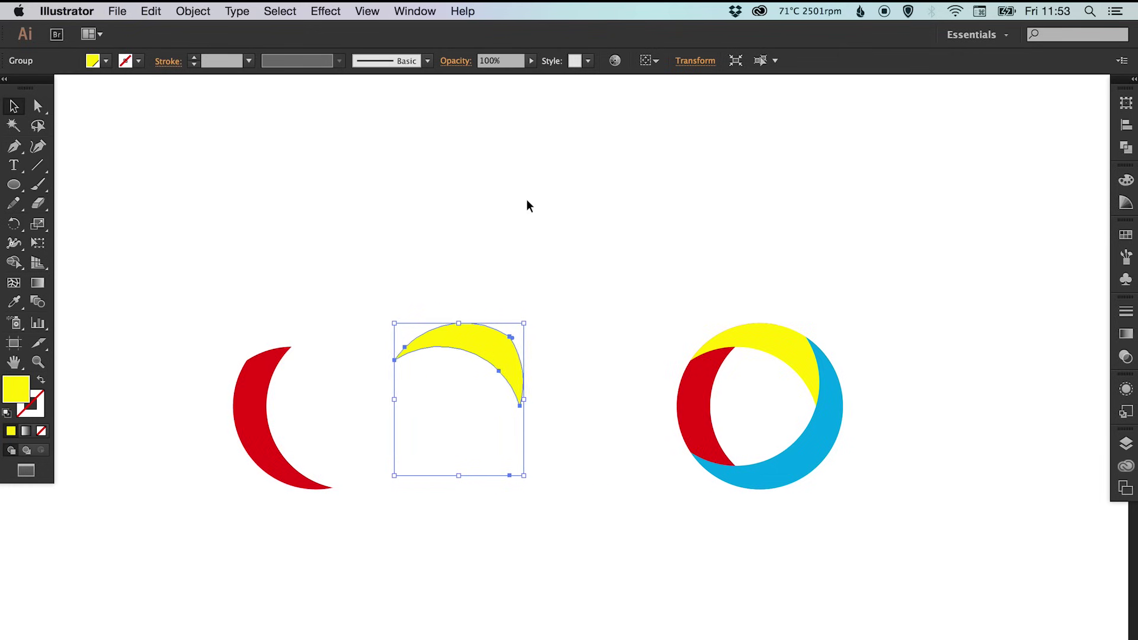
pyautogui.hotkey('shift', 'Left')
pyautogui.hotkey('shift', 'Left')
pyautogui.hotkey('shift', 'Left')
pyautogui.hotkey('shift', 'Left')
pyautogui.hotkey('shift', 'Left')
pyautogui.hotkey('shift', 'Left')
pyautogui.hotkey('shift', 'Left')
pyautogui.hotkey('shift', 'Left')
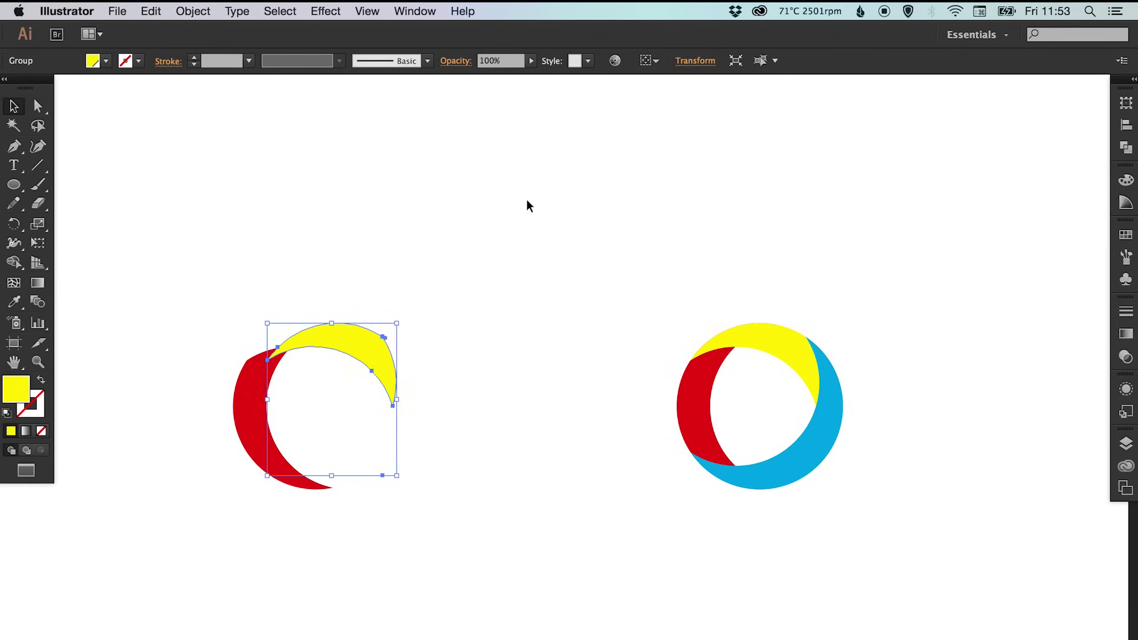
pyautogui.hotkey('shift', 'Left')
pyautogui.hotkey('shift', 'Left')
pyautogui.hotkey('shift', 'Left')
pyautogui.hotkey('shift', 'Left')
pyautogui.click(527, 200)
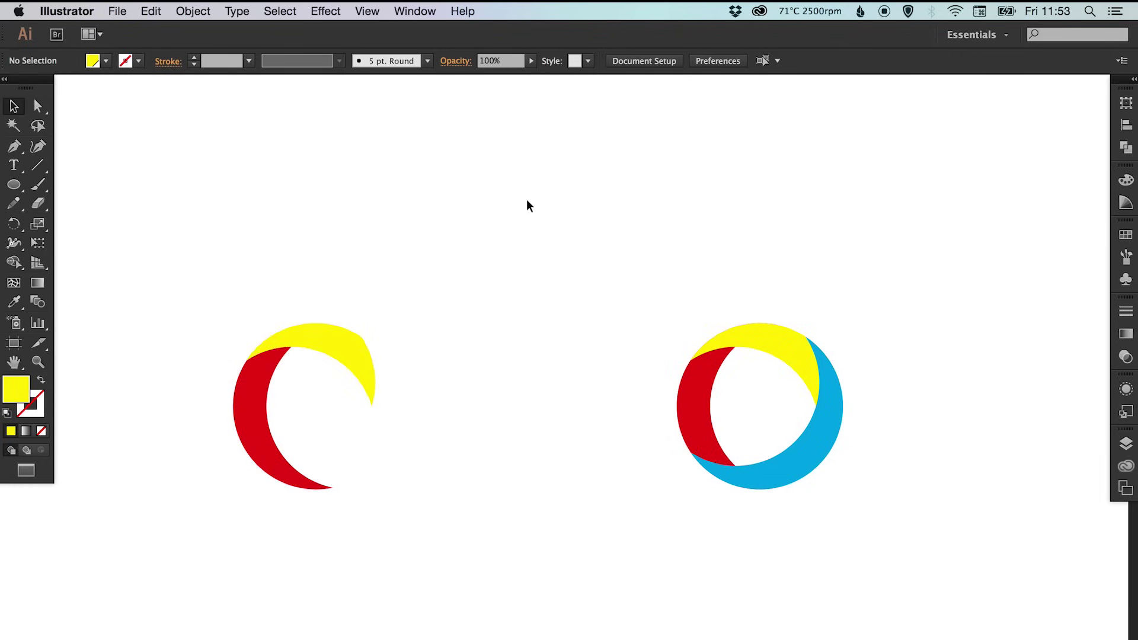
# - Bring the right ring's red crescent to the front and subtract it from the blue arc with Minus Front
pyautogui.moveTo(528, 320); pyautogui.dragTo(404, 304)
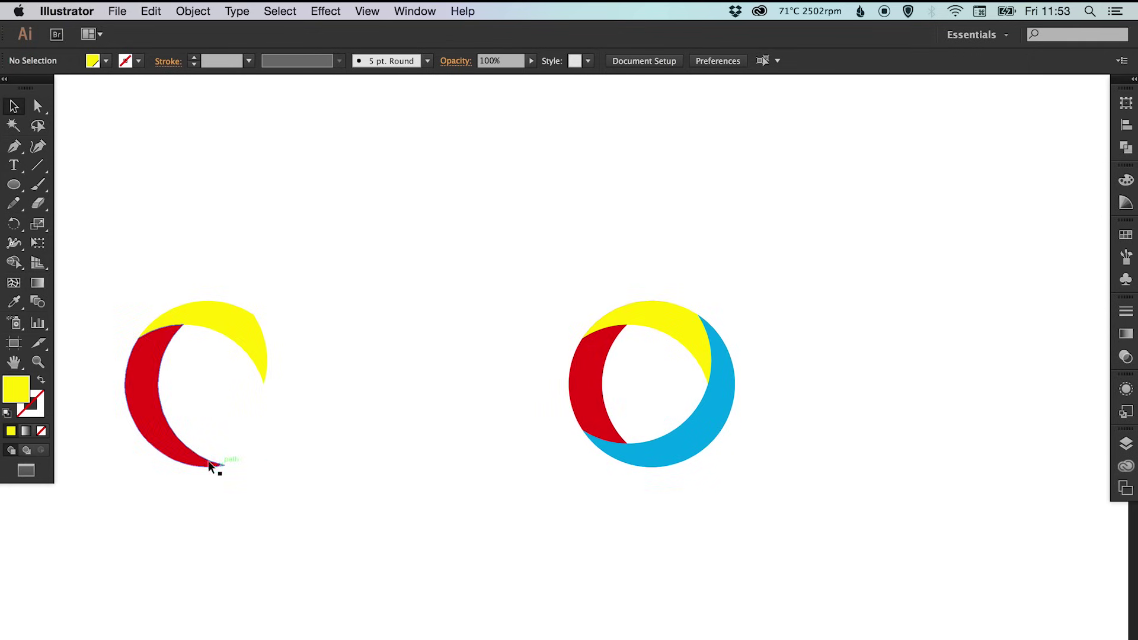
pyautogui.click(600, 432)
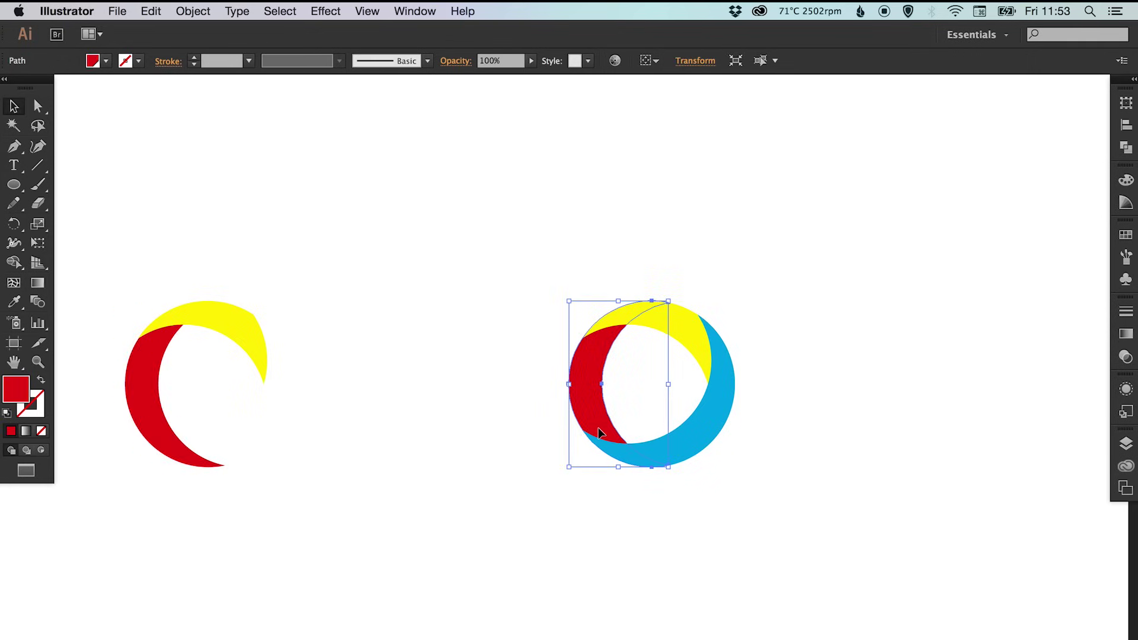
pyautogui.press('super+bracketright')
pyautogui.press('super+bracketright')
pyautogui.press('super+shift+a')
pyautogui.click(598, 428)
pyautogui.keyDown('shift'); pyautogui.click(712, 431); pyautogui.keyUp('shift')
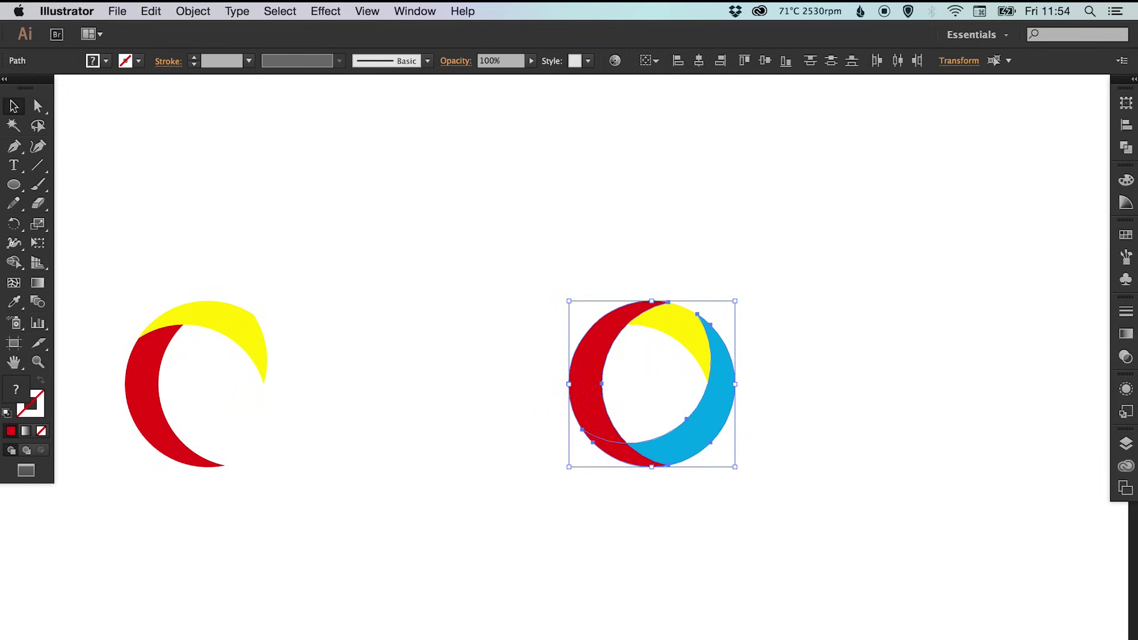
pyautogui.click(1126, 147)
pyautogui.click(962, 127)
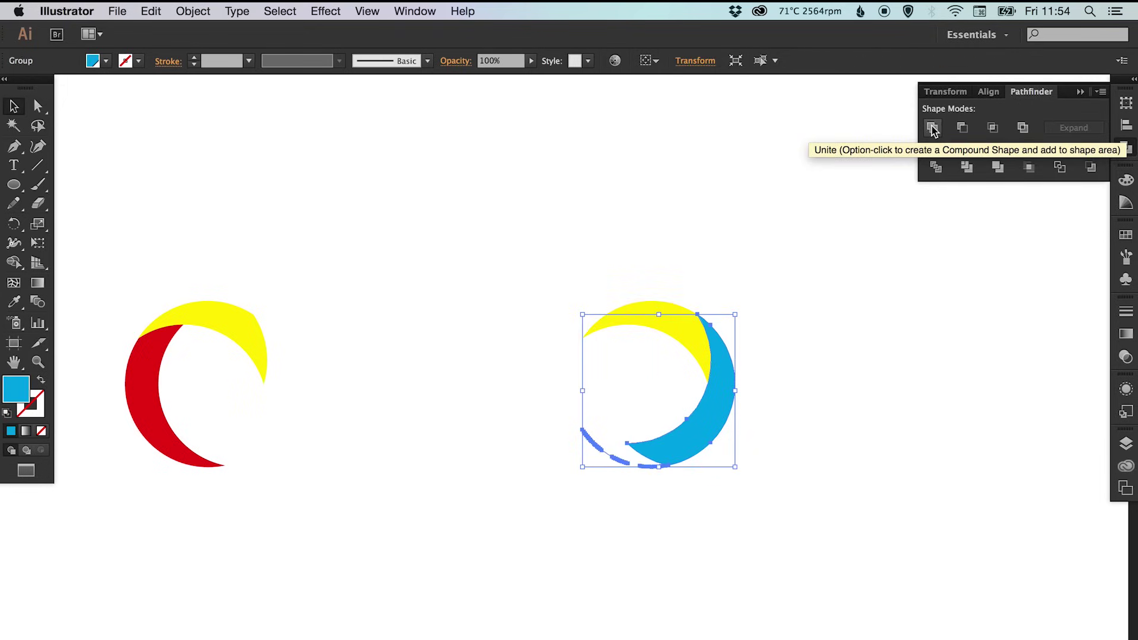
# - Delete the leftover circle, yellow shape and small stray path around the blue crescent
pyautogui.press('a')
pyautogui.moveTo(580, 266); pyautogui.dragTo(640, 366)
pyautogui.press('Delete')
pyautogui.press('Delete')
pyautogui.press('z')
pyautogui.moveTo(517, 266); pyautogui.dragTo(827, 525)
pyautogui.hotkey('ctrl', 'y')
pyautogui.press('a')
pyautogui.moveTo(331, 457); pyautogui.dragTo(423, 604)
pyautogui.press('Delete')
pyautogui.hotkey('ctrl', 'y')
# - Nudge the blue crescent left four arrow-key steps until it closes the ring with red and yellow
pyautogui.press('v')
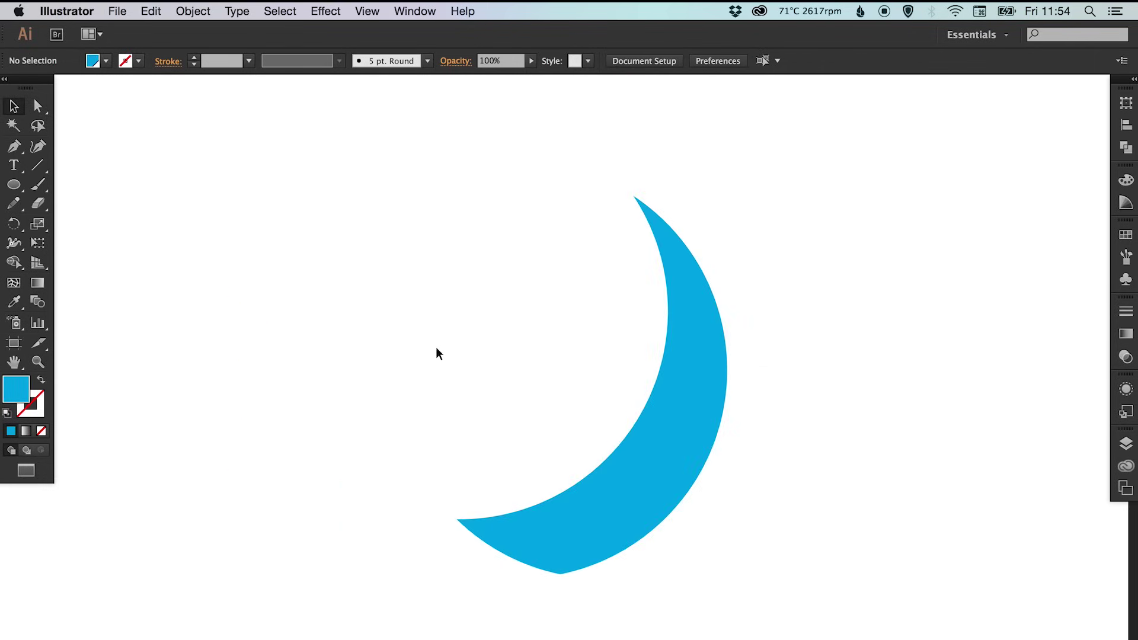
pyautogui.hotkey('ctrl', '-')
pyautogui.hotkey('ctrl', '-')
pyautogui.hscroll(-5, 592, 368)
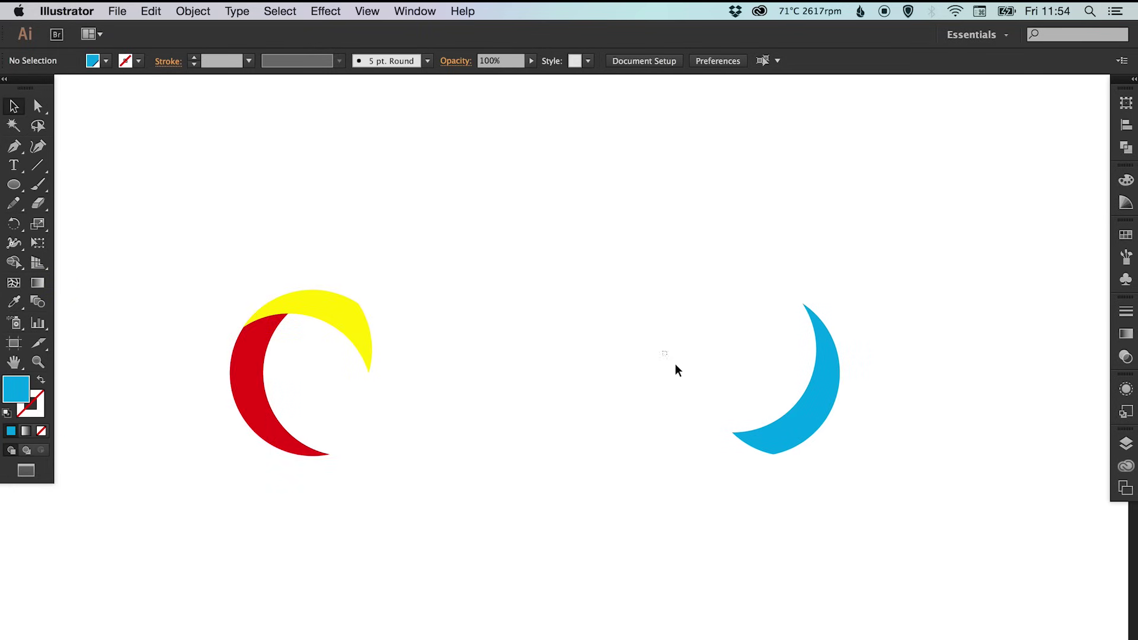
pyautogui.click(748, 439)
pyautogui.hscroll(-5, 628, 432)
pyautogui.scroll(2, 628, 432)
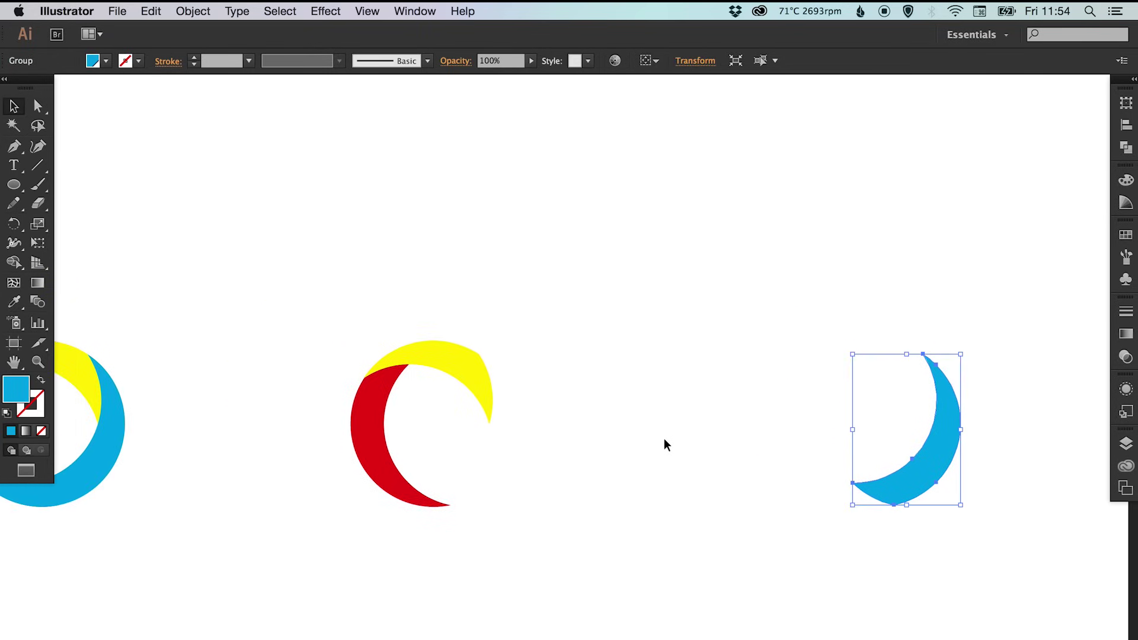
pyautogui.press('Left')
pyautogui.press('Left')
pyautogui.press('Left')
pyautogui.press('Left')
pyautogui.press('Left')
pyautogui.press('Left')
pyautogui.press('Left')
pyautogui.press('Left')
pyautogui.press('Left')
pyautogui.press('Left')
pyautogui.press('Left')
pyautogui.press('Left')
pyautogui.press('Left')
pyautogui.press('Left')
pyautogui.press('Left')
pyautogui.press('Left')
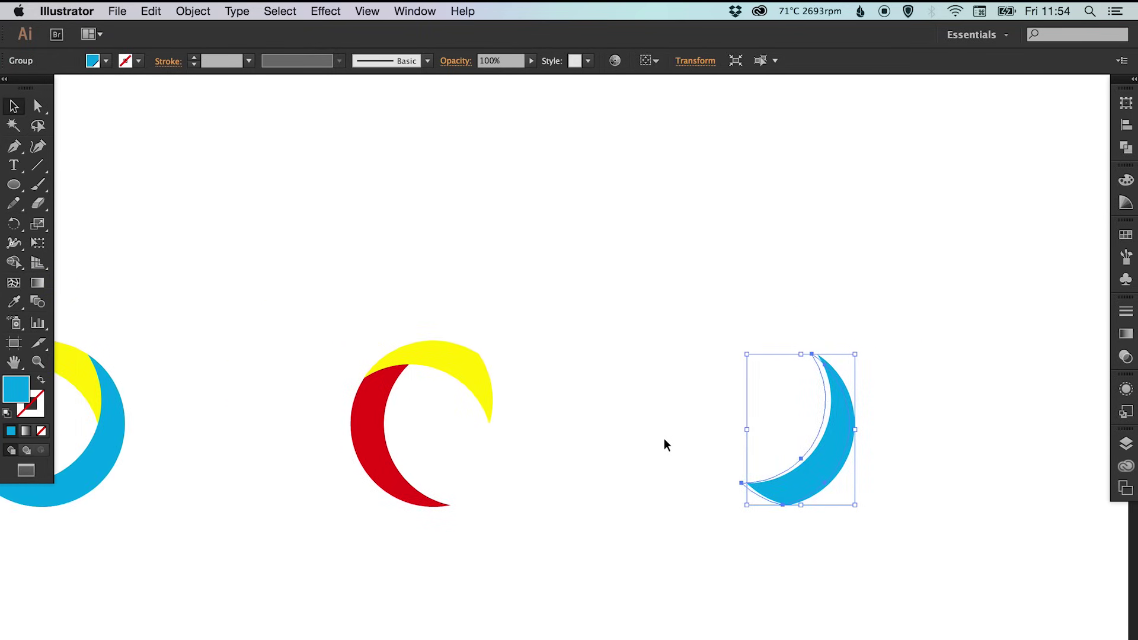
pyautogui.press('Left')
pyautogui.press('Left')
pyautogui.press('Left')
pyautogui.press('Left')
pyautogui.press('Left')
pyautogui.press('Left')
pyautogui.press('Left')
pyautogui.press('Left')
pyautogui.press('Left')
pyautogui.press('Left')
pyautogui.press('Left')
pyautogui.press('Left')
pyautogui.press('Left')
pyautogui.press('Left')
pyautogui.press('Left')
pyautogui.press('Left')
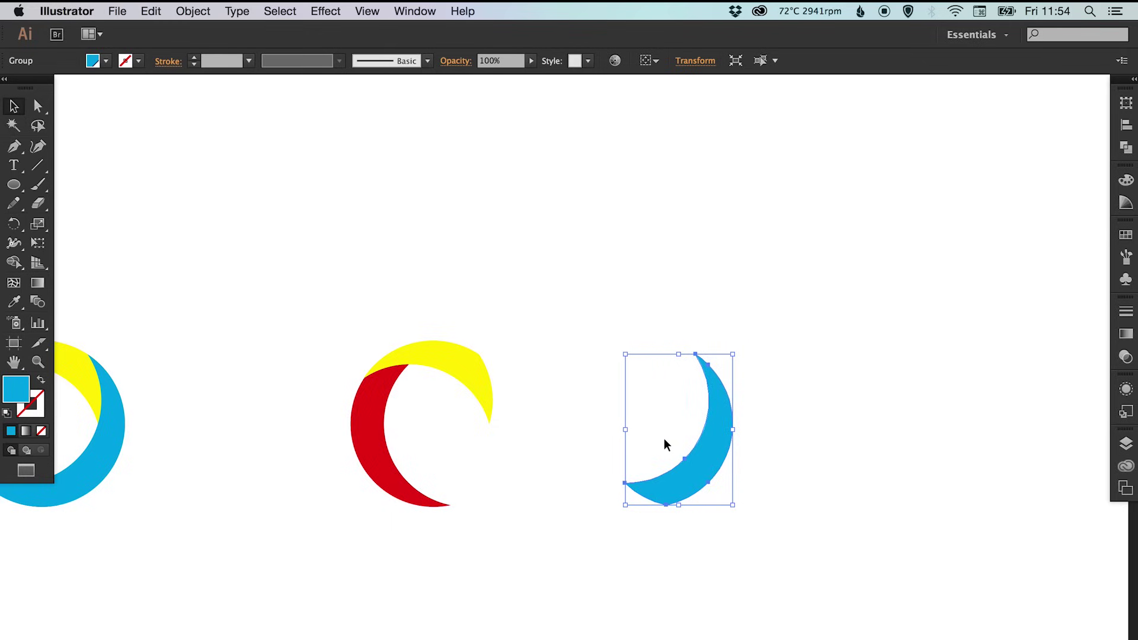
pyautogui.press('Left')
pyautogui.press('Left')
pyautogui.press('Left')
pyautogui.press('Left')
pyautogui.press('Left')
pyautogui.press('Left')
pyautogui.press('Left')
pyautogui.press('Left')
pyautogui.press('Left')
pyautogui.press('Left')
pyautogui.press('Left')
pyautogui.press('Left')
pyautogui.press('Left')
pyautogui.press('Left')
pyautogui.press('Left')
pyautogui.press('Left')
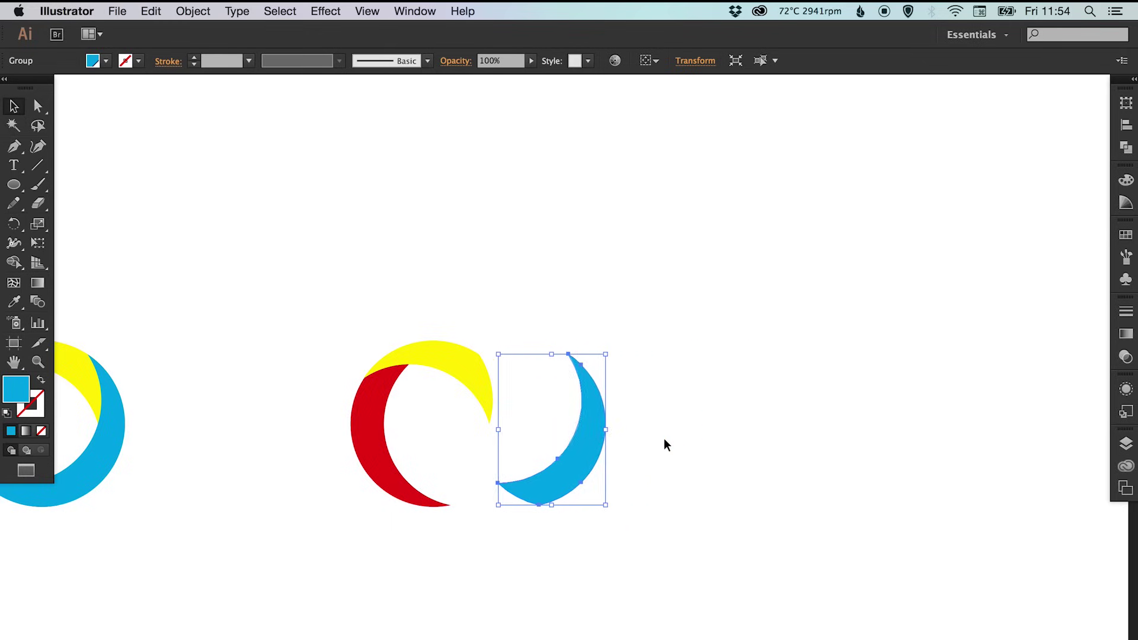
pyautogui.press('Left')
pyautogui.press('Left')
pyautogui.press('Left')
pyautogui.press('Left')
pyautogui.press('Left')
pyautogui.press('Left')
pyautogui.press('Left')
pyautogui.press('Left')
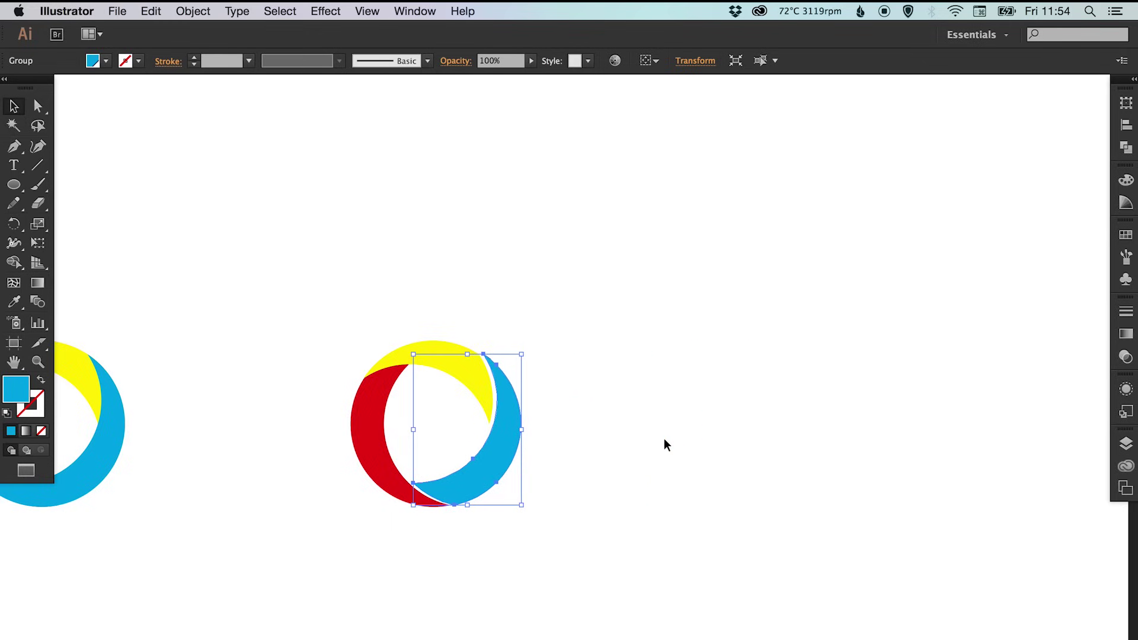
pyautogui.click(673, 440)
pyautogui.moveTo(305, 228); pyautogui.dragTo(458, 177)
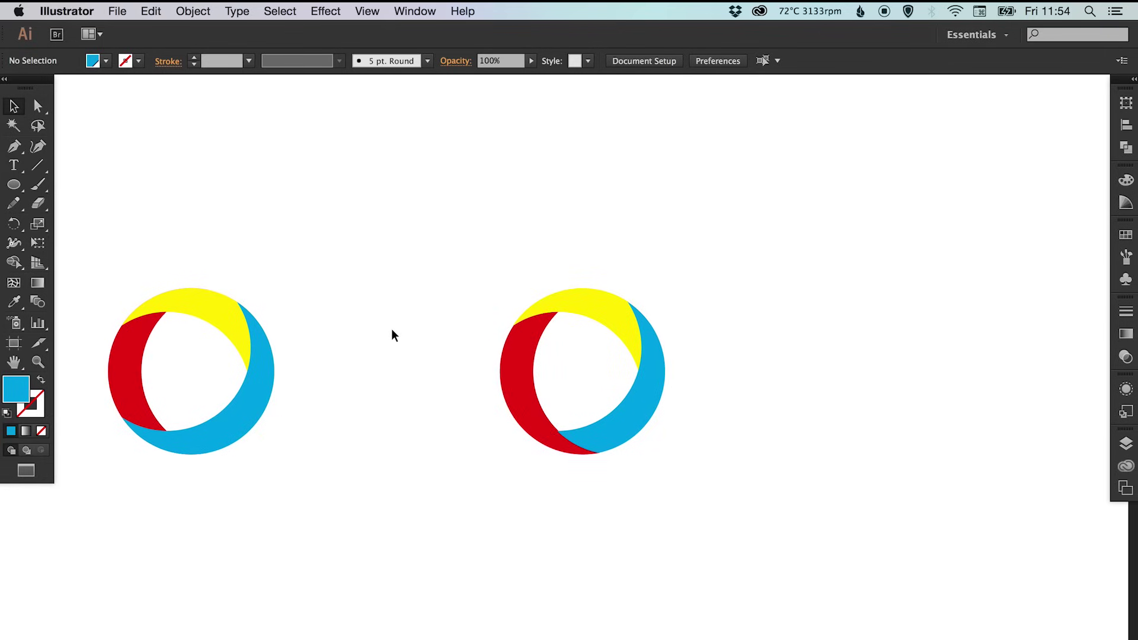
# - Compare both rings in Outline view, then return to Preview and select the left ring
pyautogui.press('super+y')
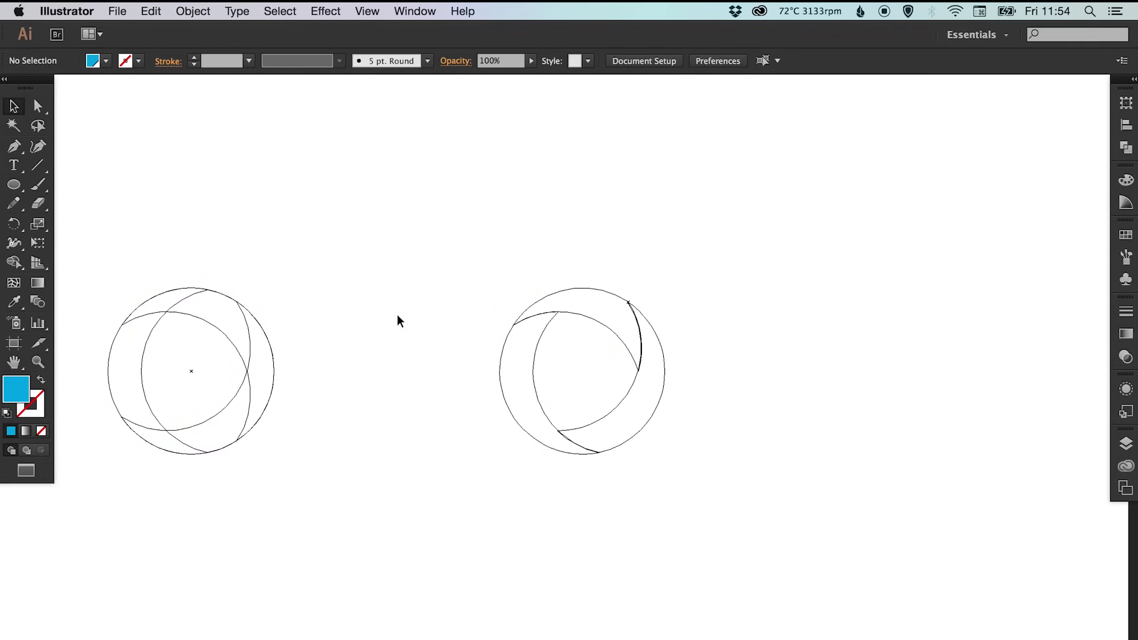
pyautogui.moveTo(388, 275); pyautogui.dragTo(512, 289)
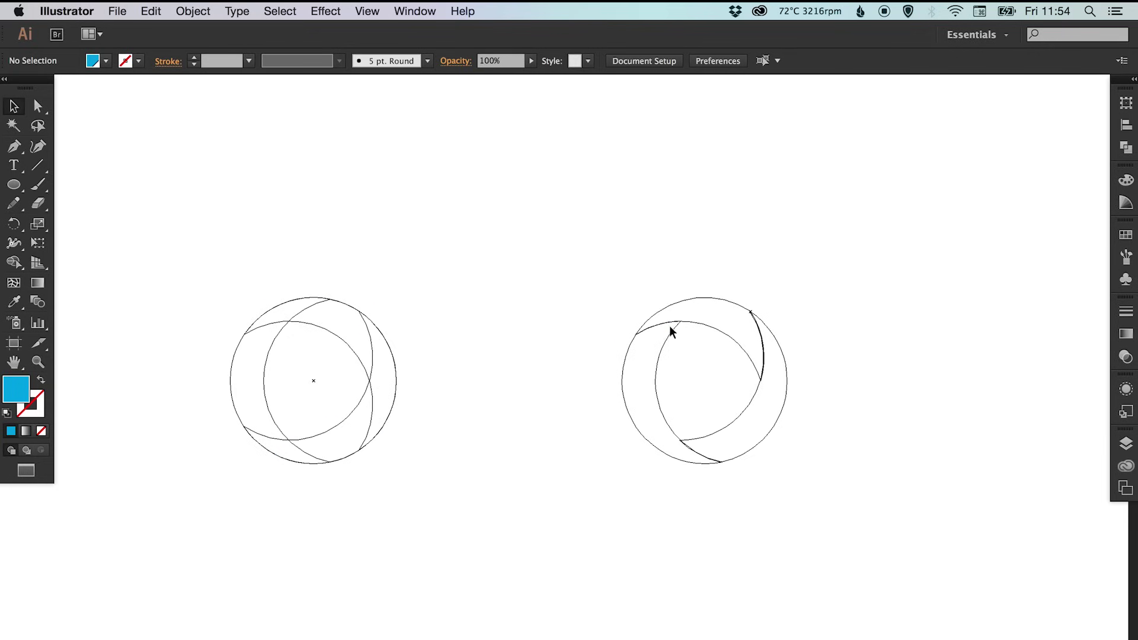
pyautogui.press('super+space')
pyautogui.moveTo(553, 247); pyautogui.dragTo(887, 531)
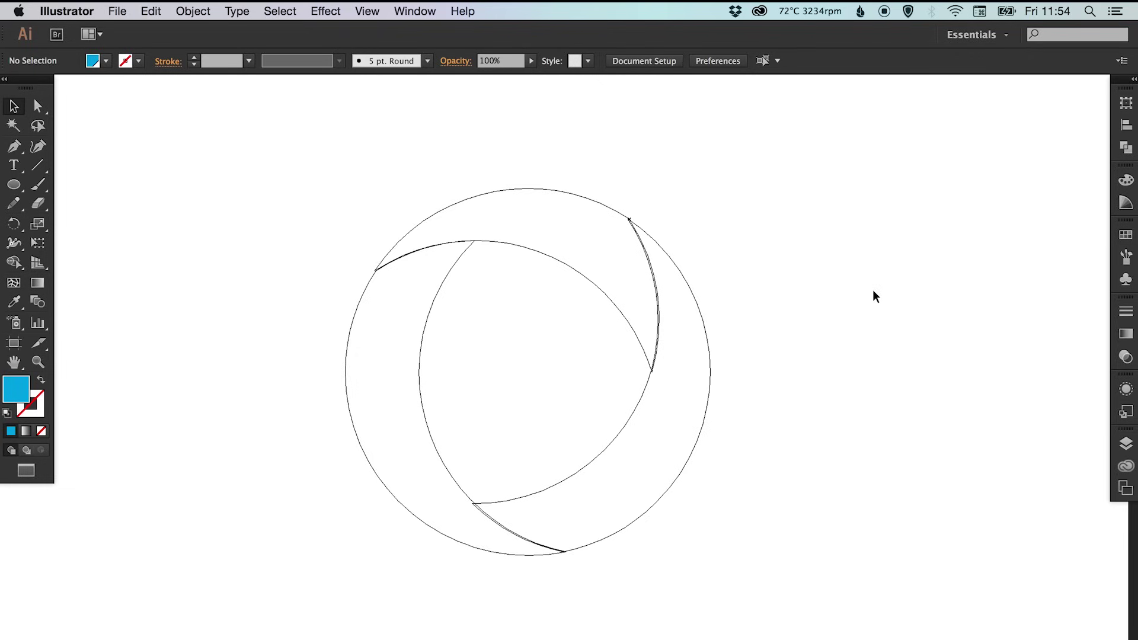
pyautogui.press('super+minus')
pyautogui.press('super+minus')
pyautogui.press('super+y')
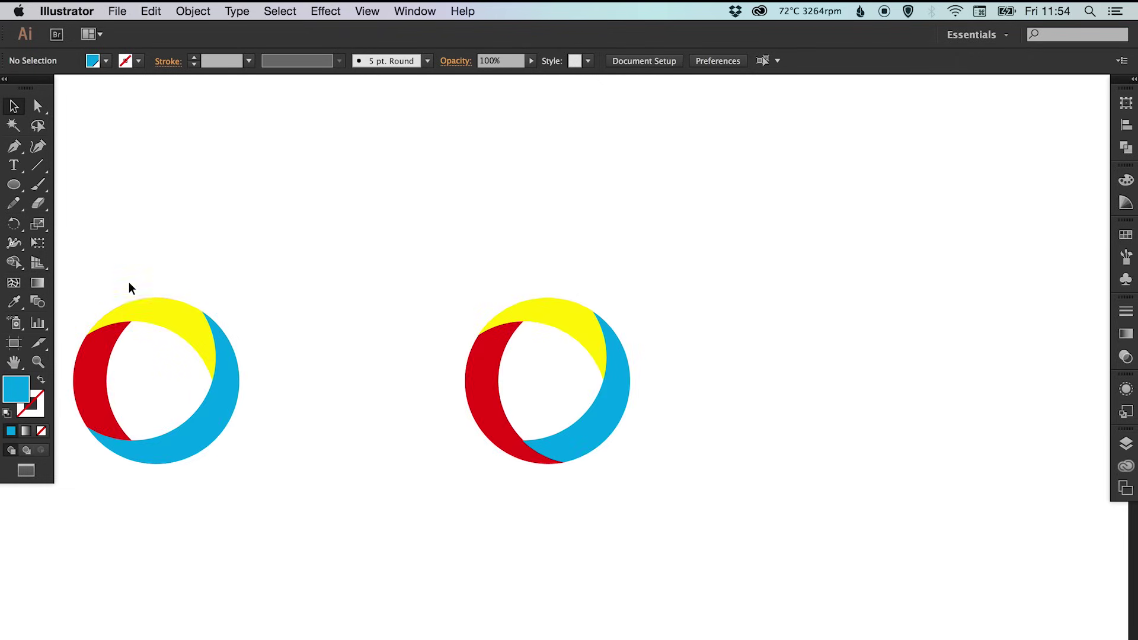
pyautogui.moveTo(224, 481); pyautogui.dragTo(243, 506)
# - Delete the left ring and centre the remaining ring on screen
pyautogui.press('Delete')
pyautogui.press('super+plus')
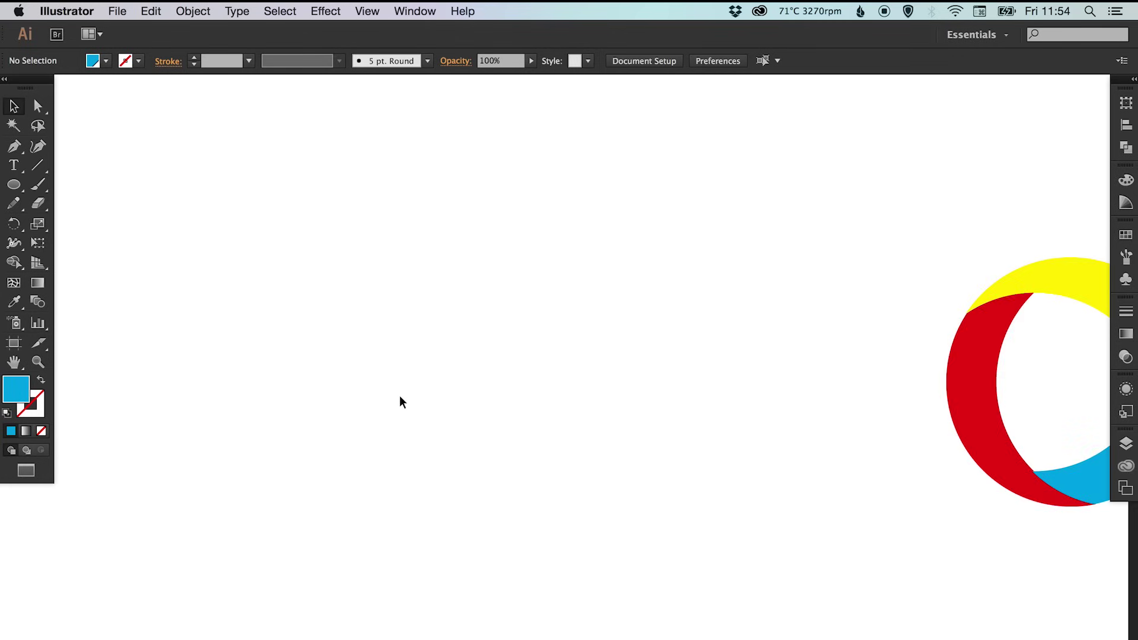
pyautogui.moveTo(452, 397); pyautogui.dragTo(302, 342)
pyautogui.moveTo(633, 342); pyautogui.dragTo(537, 340)
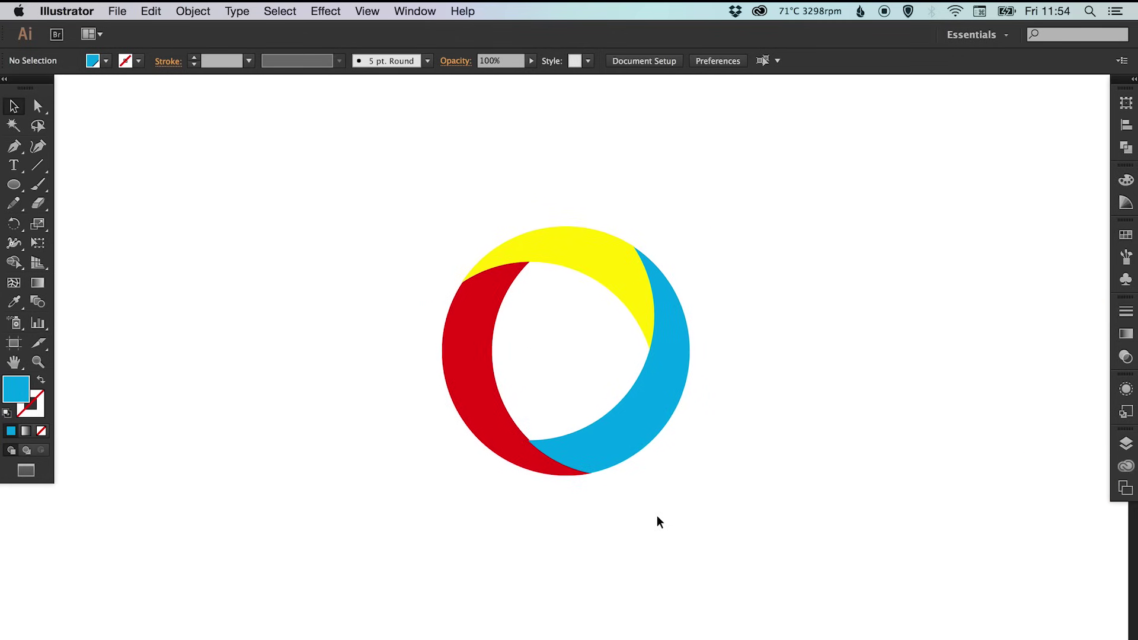
# - Bottom-align the red crescent with the blue crescent, then shift red slightly right
pyautogui.moveTo(513, 444); pyautogui.dragTo(520, 431)
pyautogui.keyDown('shift'); pyautogui.click(536, 445); pyautogui.keyUp('shift')
pyautogui.moveTo(490, 394); pyautogui.dragTo(599, 475)
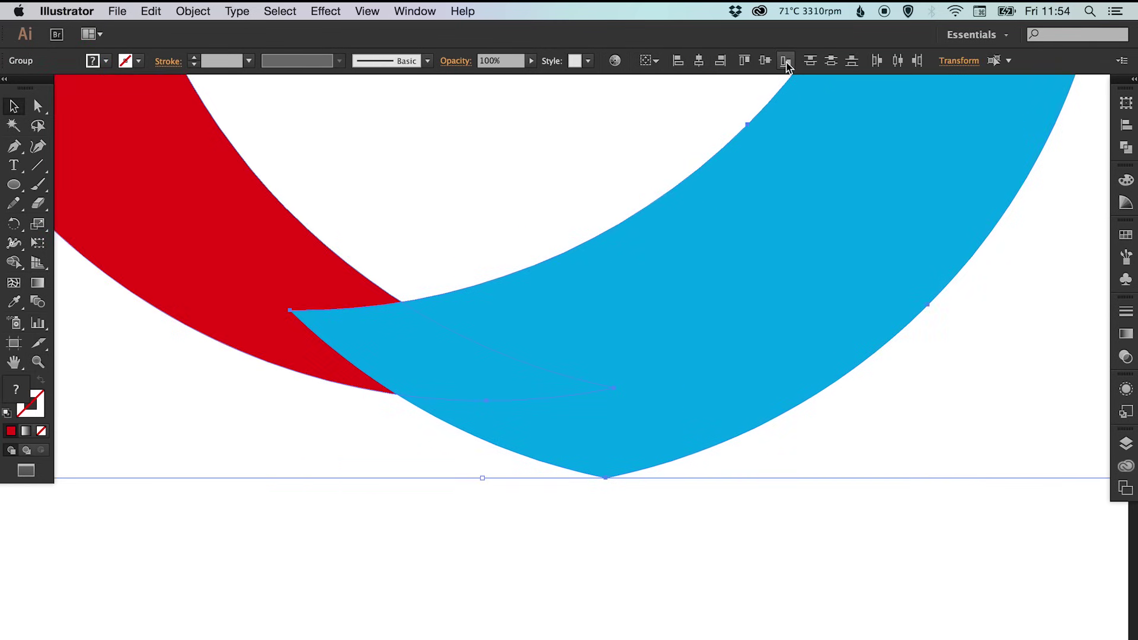
pyautogui.click(785, 61)
pyautogui.press('super+shift+a')
pyautogui.moveTo(456, 458); pyautogui.dragTo(414, 468)
pyautogui.press('shift+super+a')
pyautogui.press('super+minus')
pyautogui.press('super+minus')
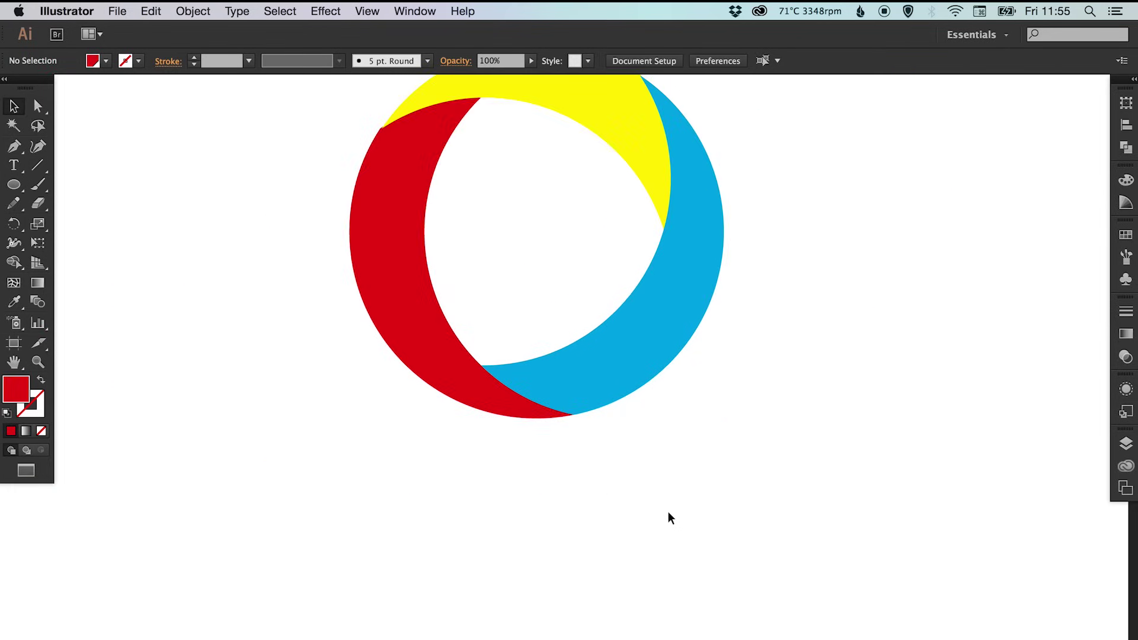
pyautogui.press('z')
pyautogui.scroll(5, 536, 514)
pyautogui.moveTo(333, 191); pyautogui.dragTo(590, 357)
pyautogui.press('v')
pyautogui.moveTo(531, 247); pyautogui.dragTo(524, 273)
pyautogui.click(77, 383)
pyautogui.press('super+minus')
pyautogui.press('super+minus')
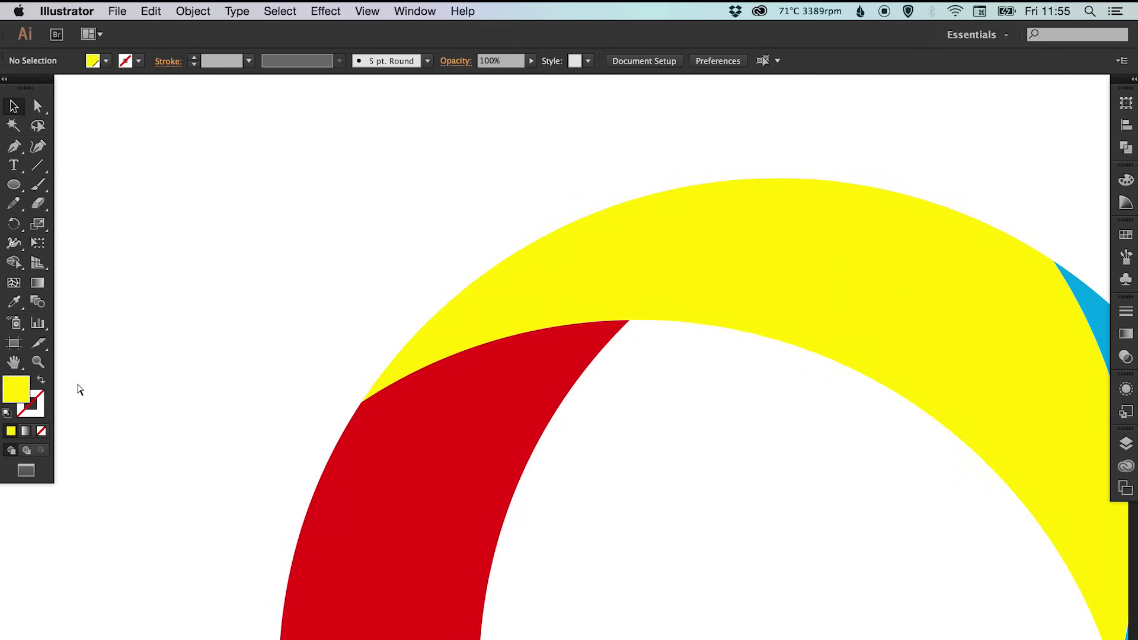
pyautogui.hscroll(4, 592, 367)
pyautogui.scroll(-2, 593, 368)
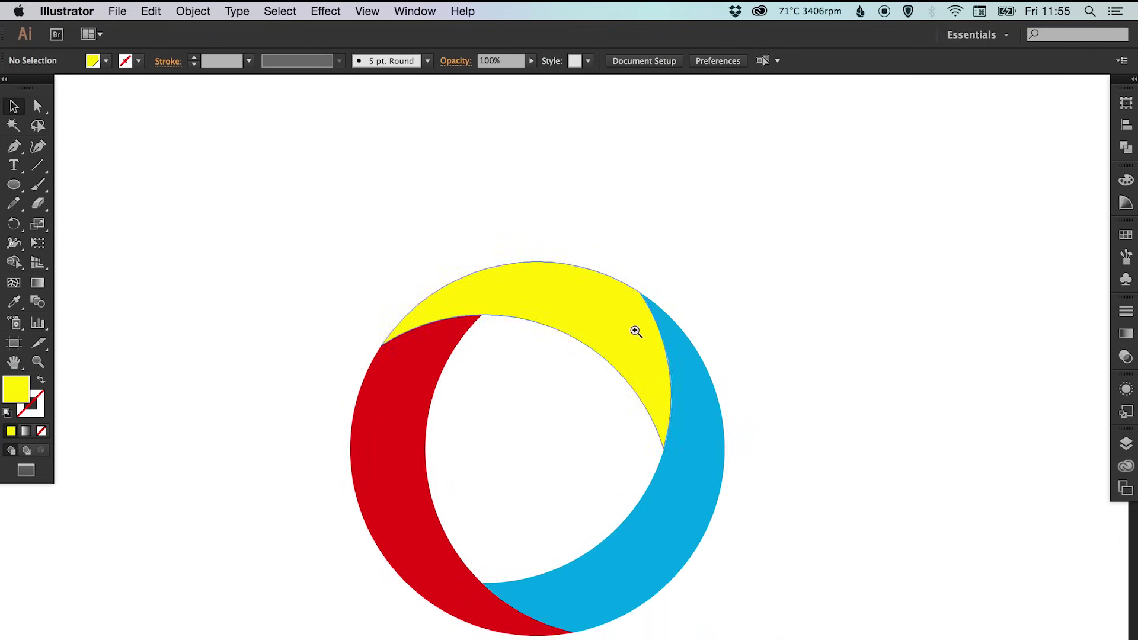
pyautogui.press('z')
pyautogui.moveTo(565, 252); pyautogui.dragTo(770, 525)
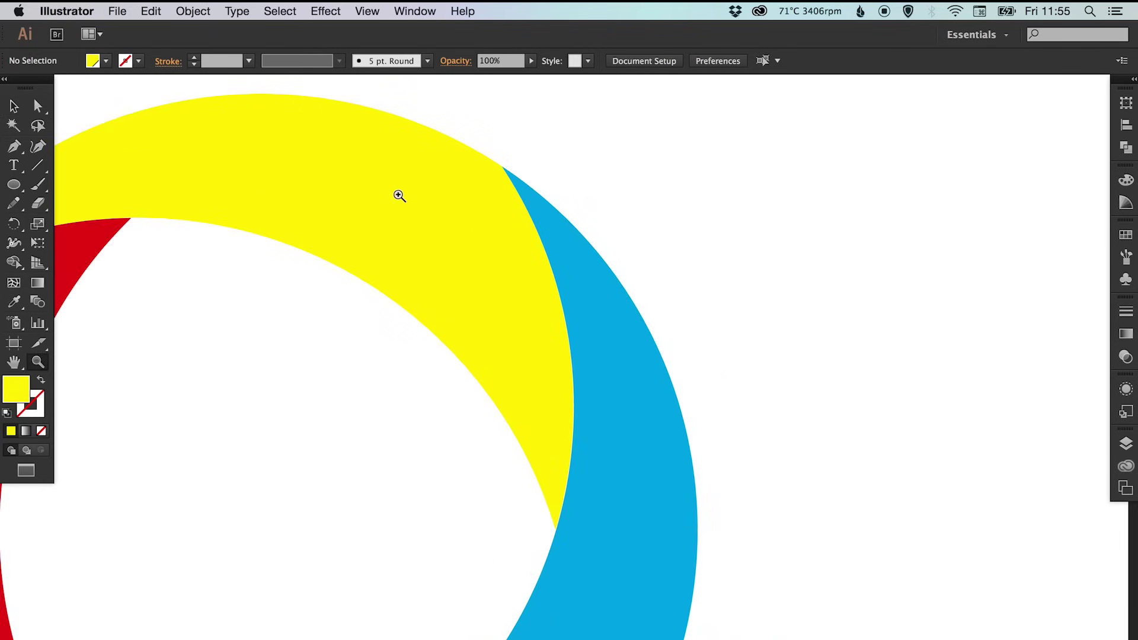
pyautogui.moveTo(455, 407); pyautogui.dragTo(676, 546)
pyautogui.press('v')
pyautogui.moveTo(617, 516); pyautogui.dragTo(517, 394)
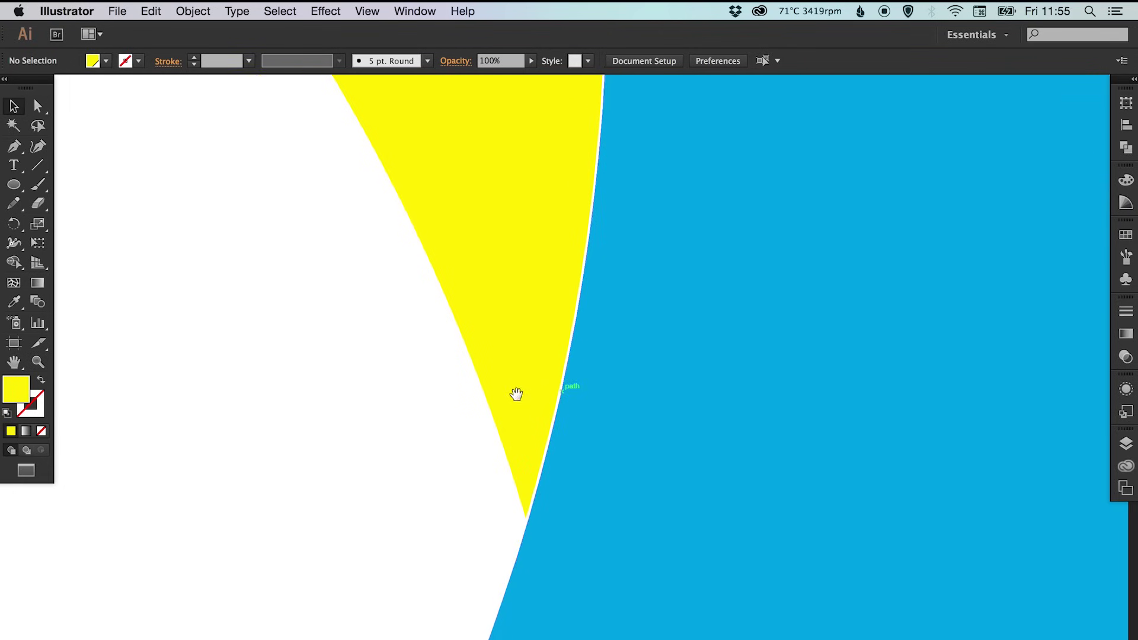
pyautogui.click(524, 429)
pyautogui.moveTo(595, 397); pyautogui.dragTo(596, 388)
pyautogui.scroll(-4, 597, 384)
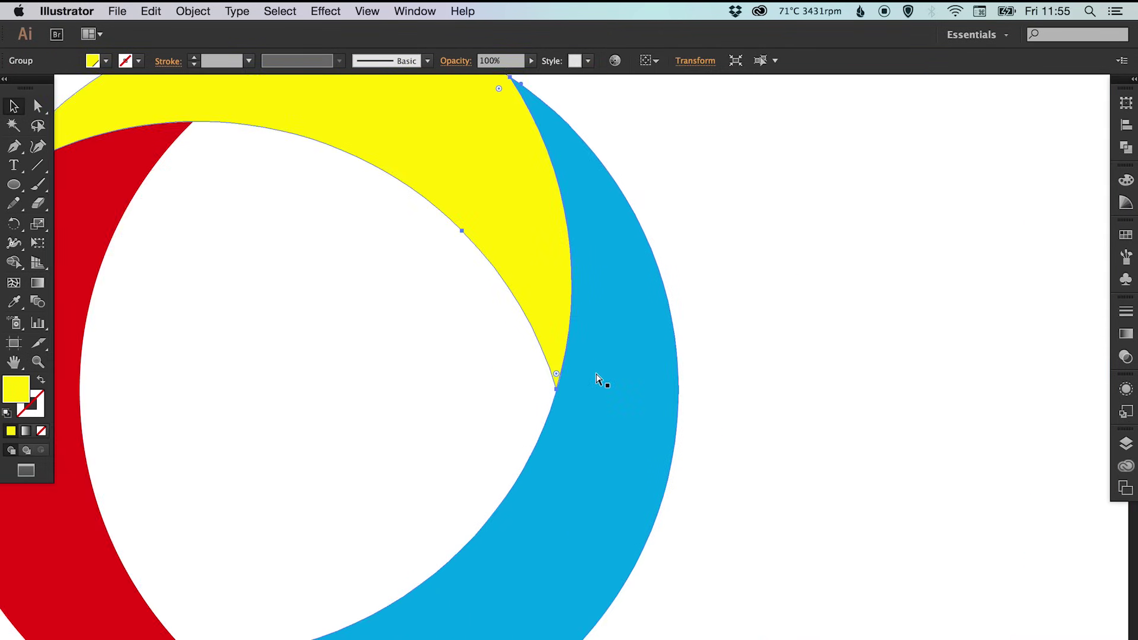
pyautogui.click(752, 353)
pyautogui.hscroll(-3, 665, 376)
pyautogui.press('super+minus')
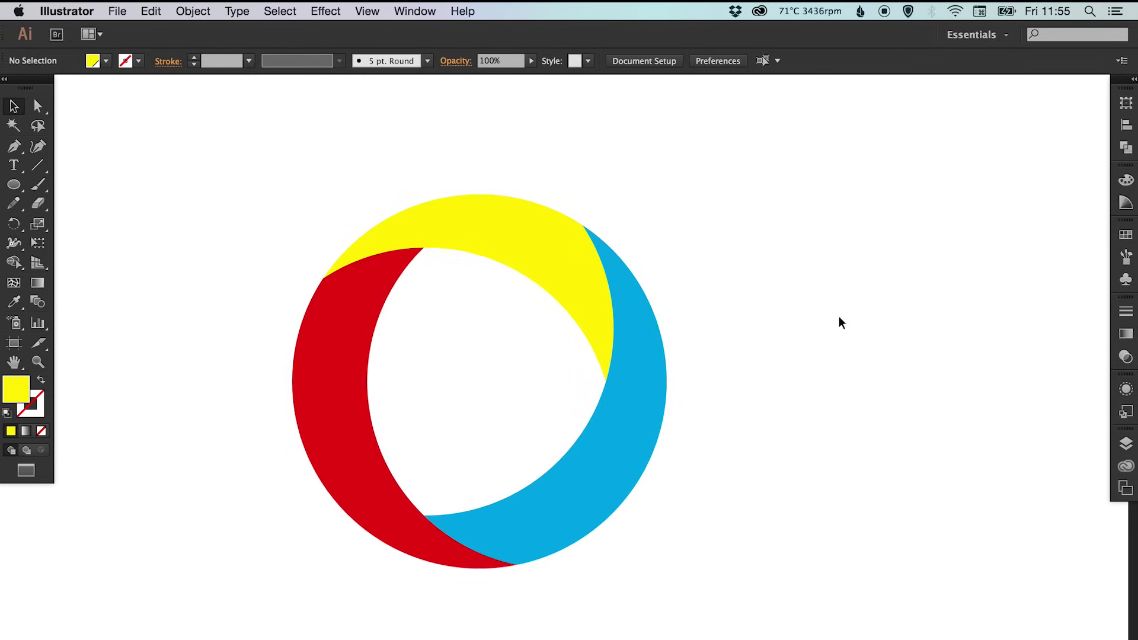
pyautogui.hscroll(-3, 711, 310)
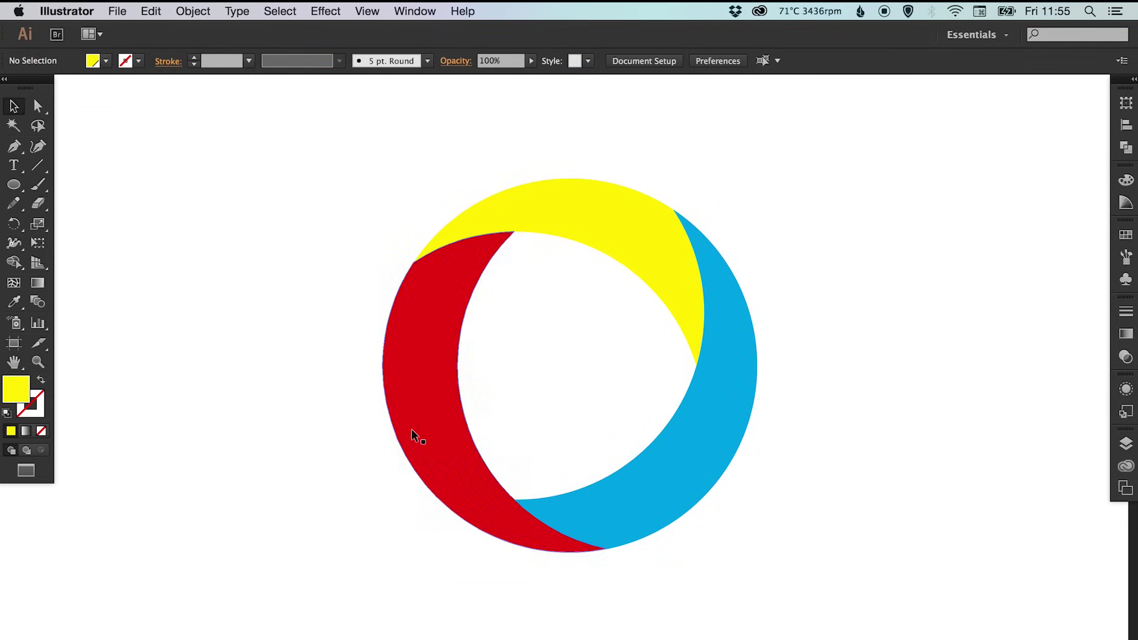
pyautogui.press('super+minus')
pyautogui.moveTo(547, 366); pyautogui.dragTo(639, 368)
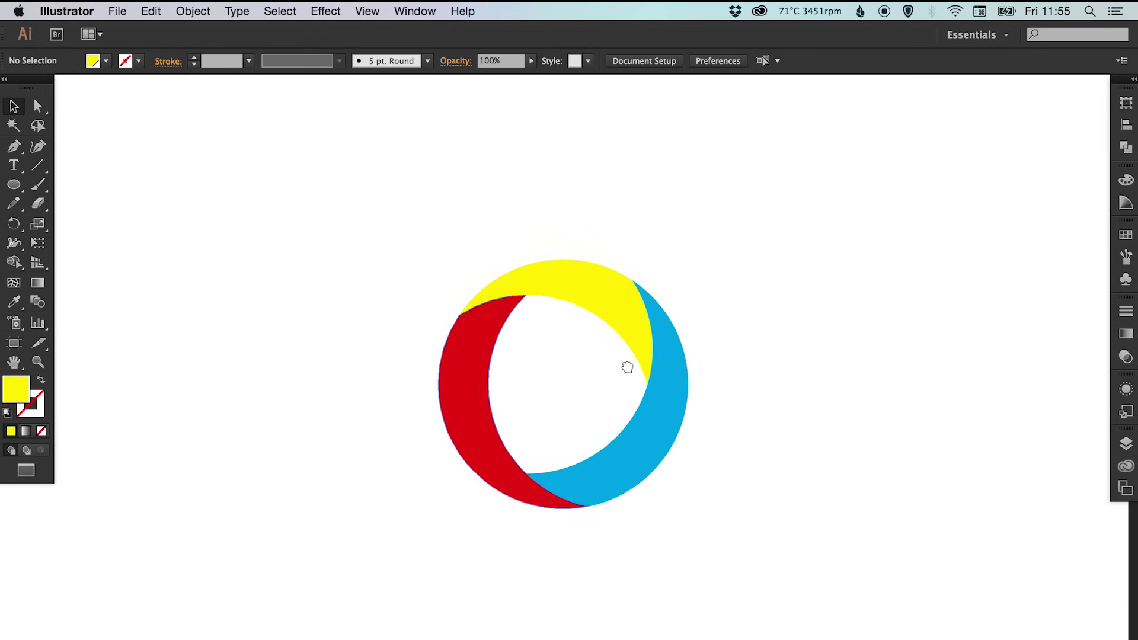
pyautogui.moveTo(626, 367); pyautogui.dragTo(622, 365)
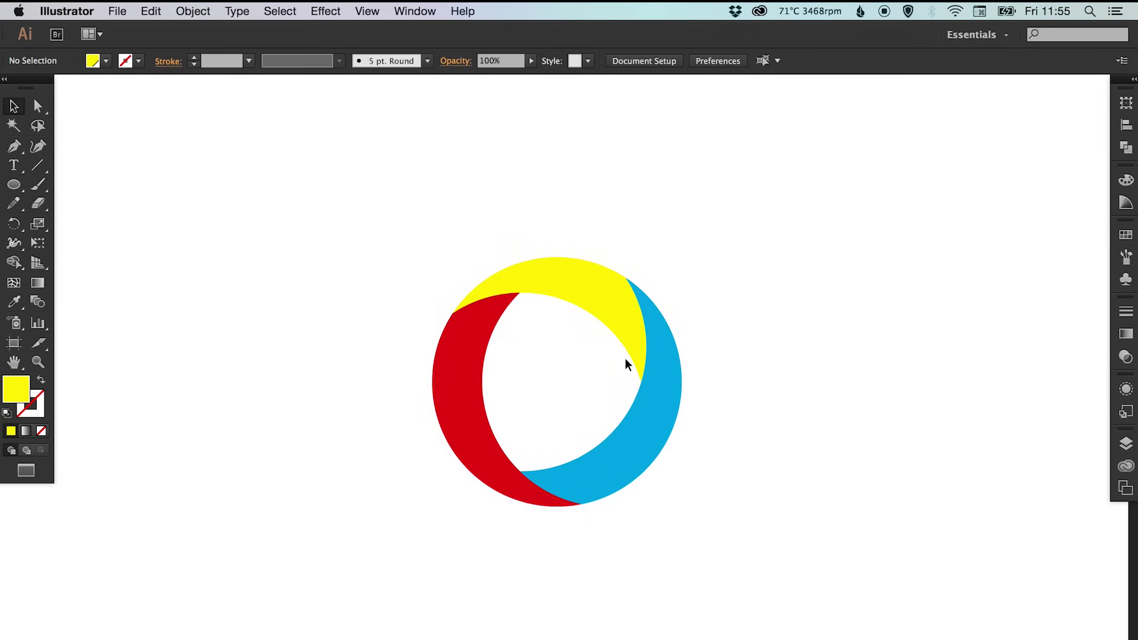
# - Pick the R=218 G=200 B=0 swatch, expand the side panels, and select the yellow crescent
pyautogui.click(1128, 235)
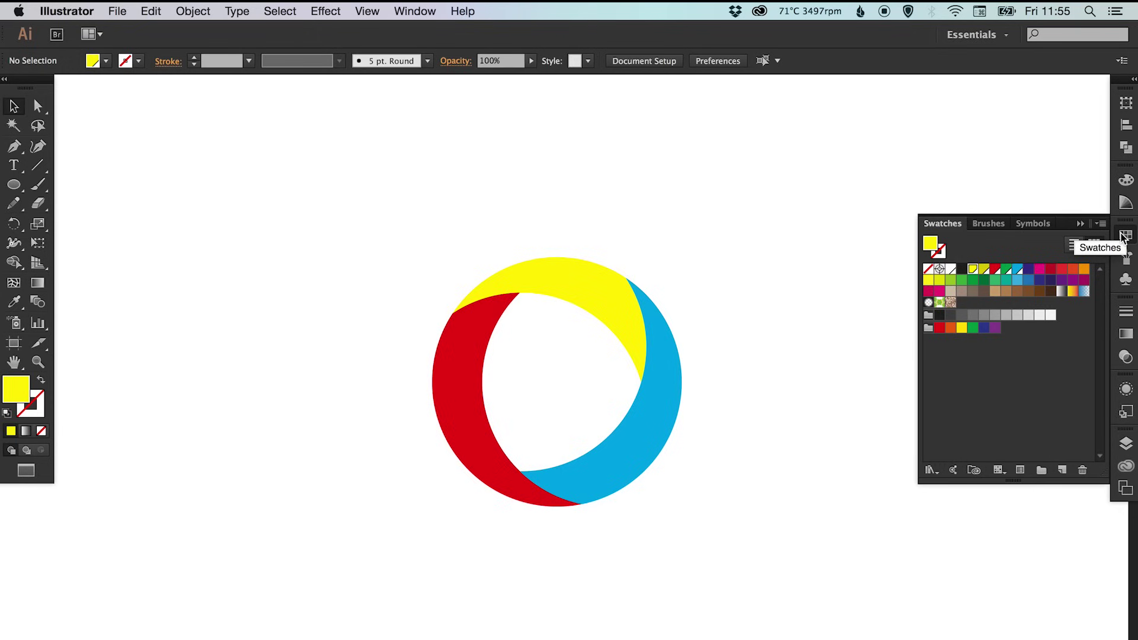
pyautogui.click(984, 271)
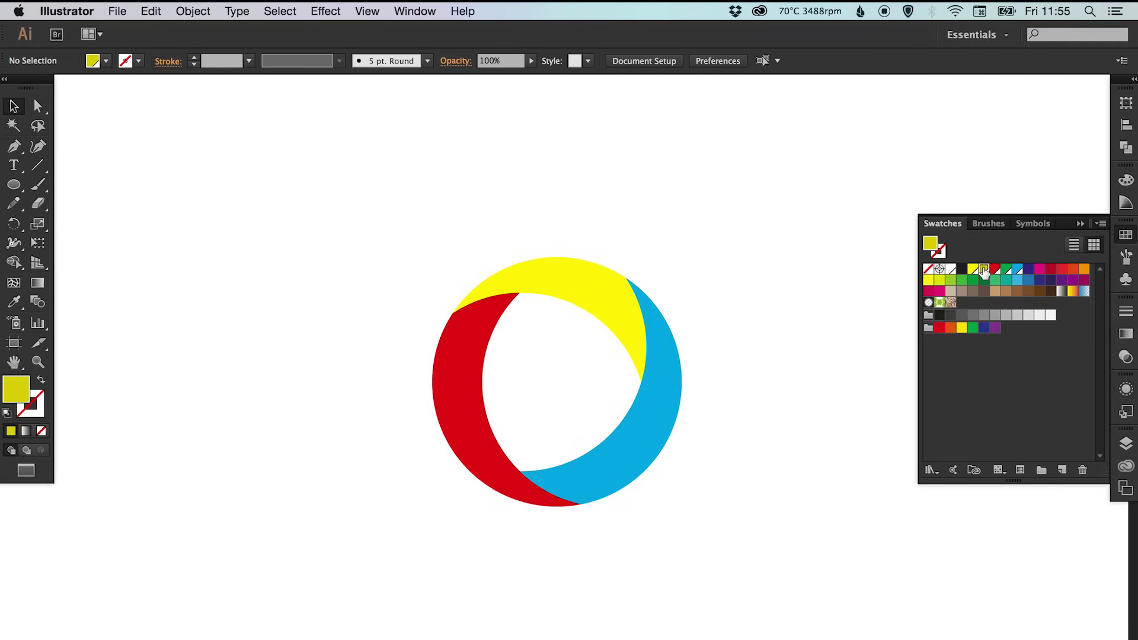
pyautogui.click(1129, 237)
pyautogui.click(1132, 79)
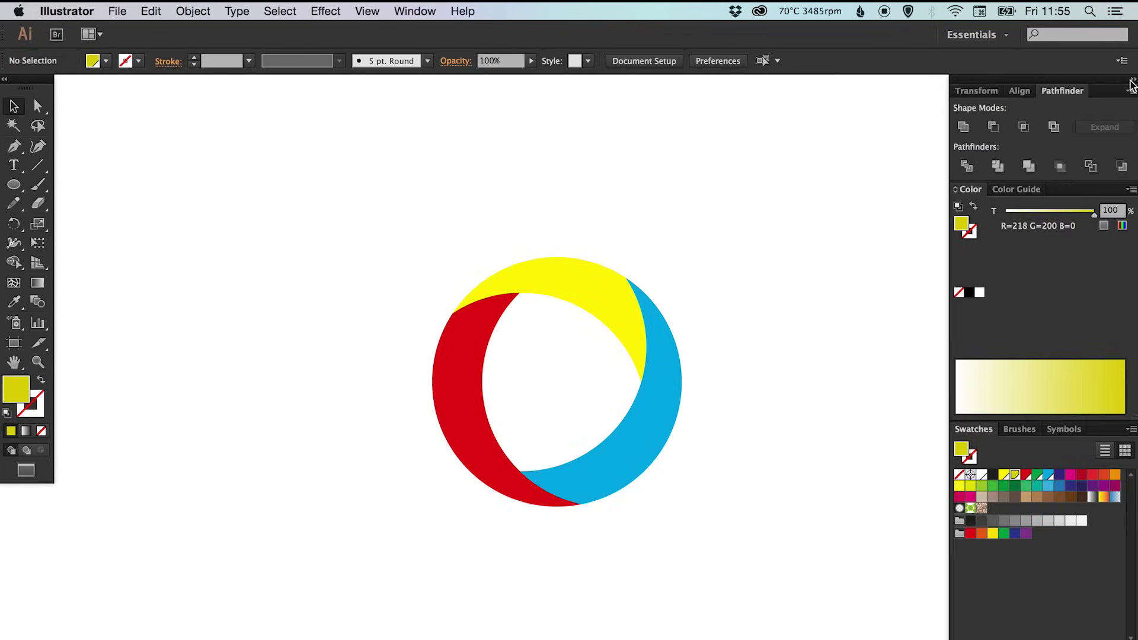
pyautogui.click(569, 283)
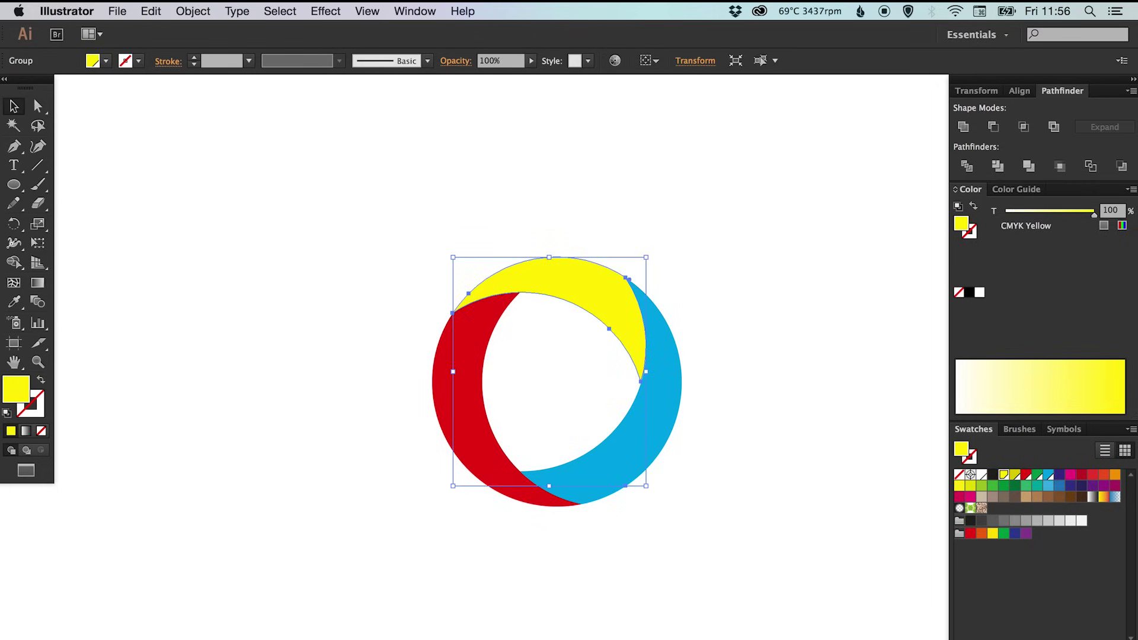
# - Give the crescent a CMYK Yellow to R=218 G=200 B=0 gradient with its midpoint shifted right
pyautogui.press('super+F9')
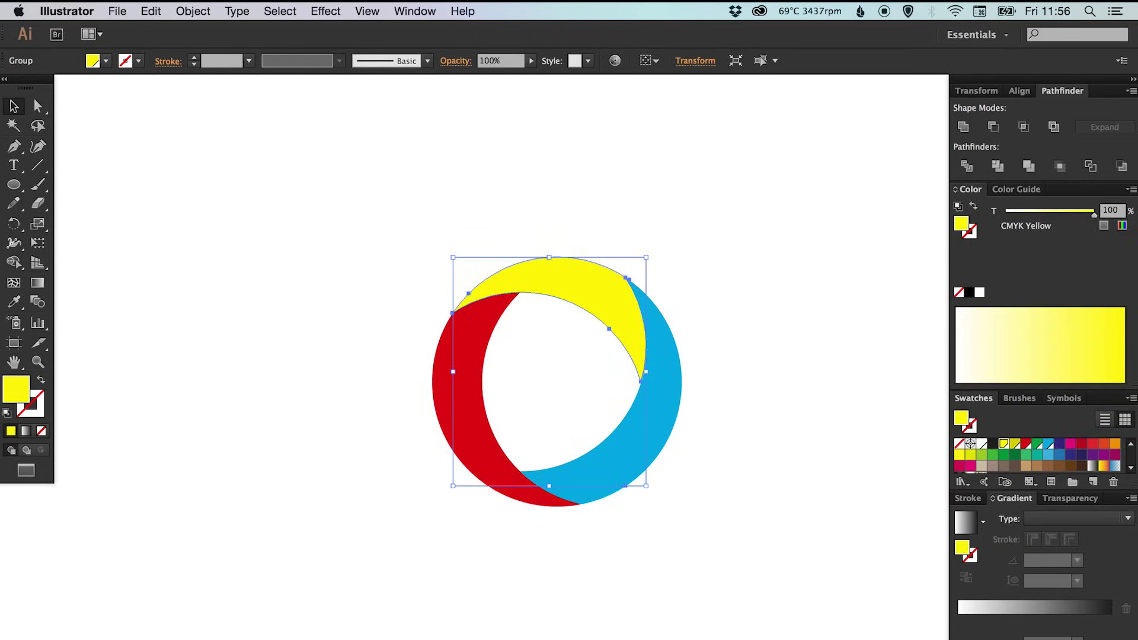
pyautogui.moveTo(1003, 445); pyautogui.dragTo(960, 620)
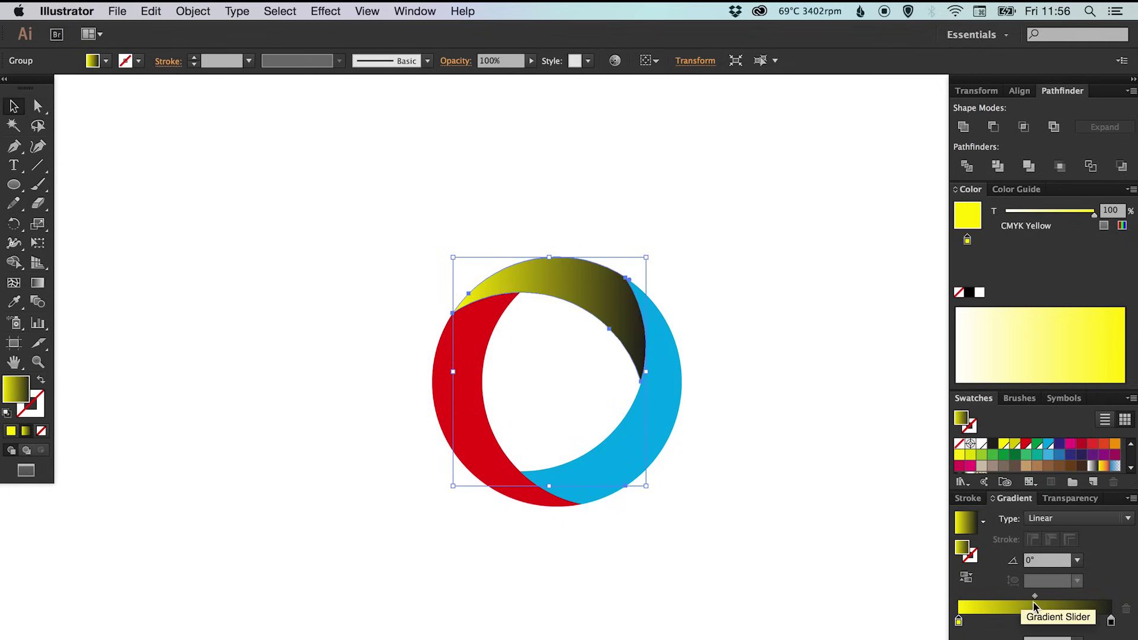
pyautogui.moveTo(1035, 595); pyautogui.dragTo(1089, 597)
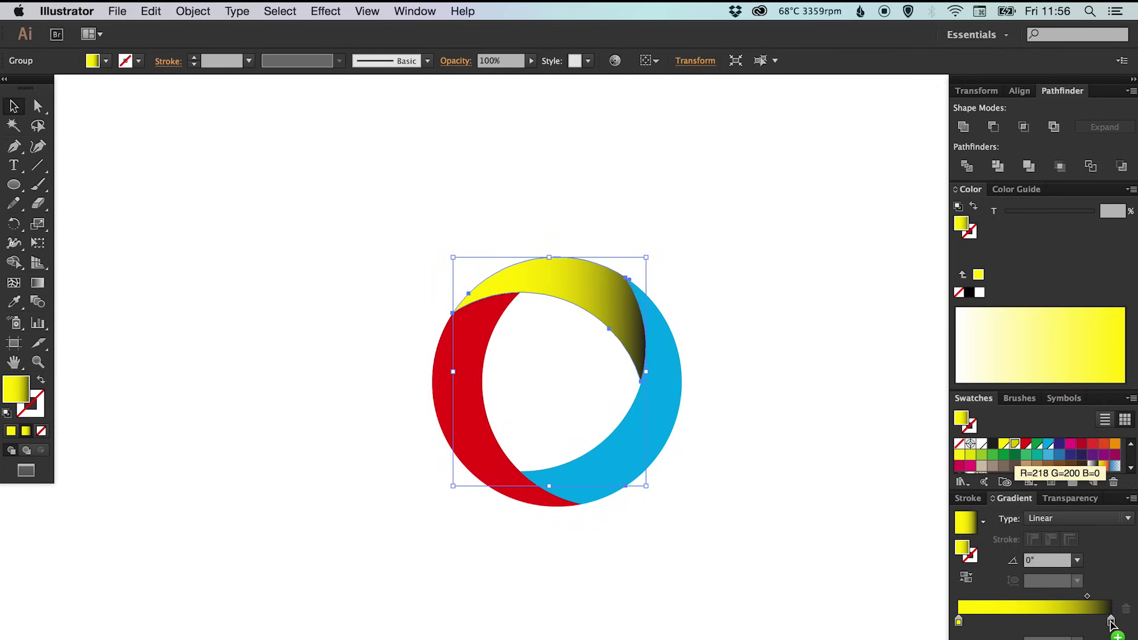
pyautogui.moveTo(1111, 622); pyautogui.dragTo(1113, 625)
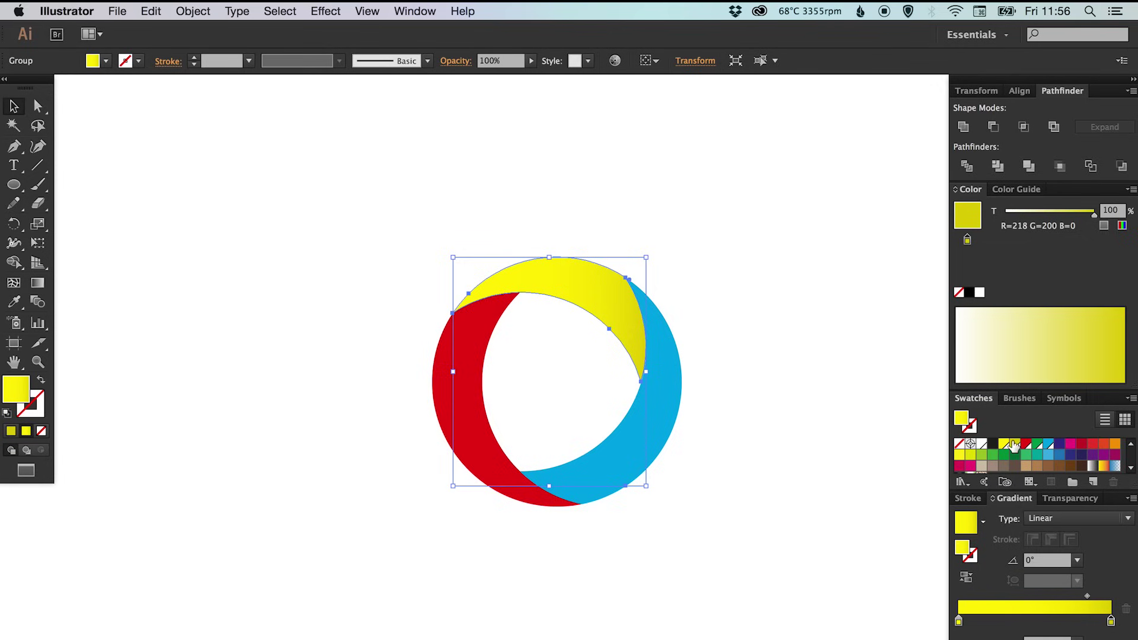
pyautogui.moveTo(1014, 446); pyautogui.dragTo(1112, 625)
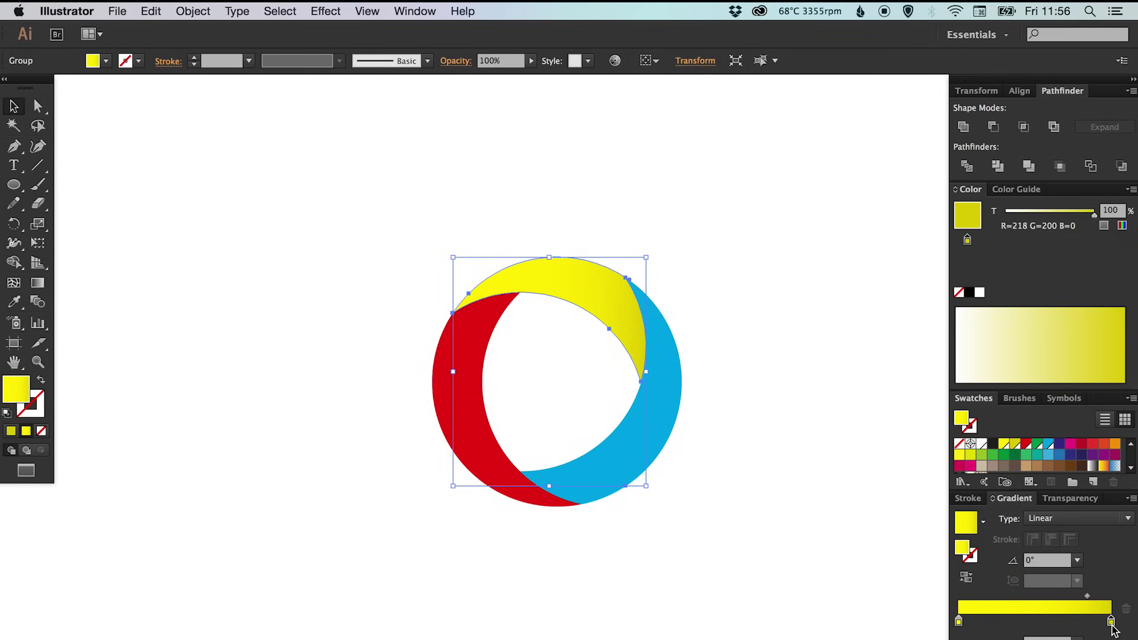
pyautogui.click(816, 318)
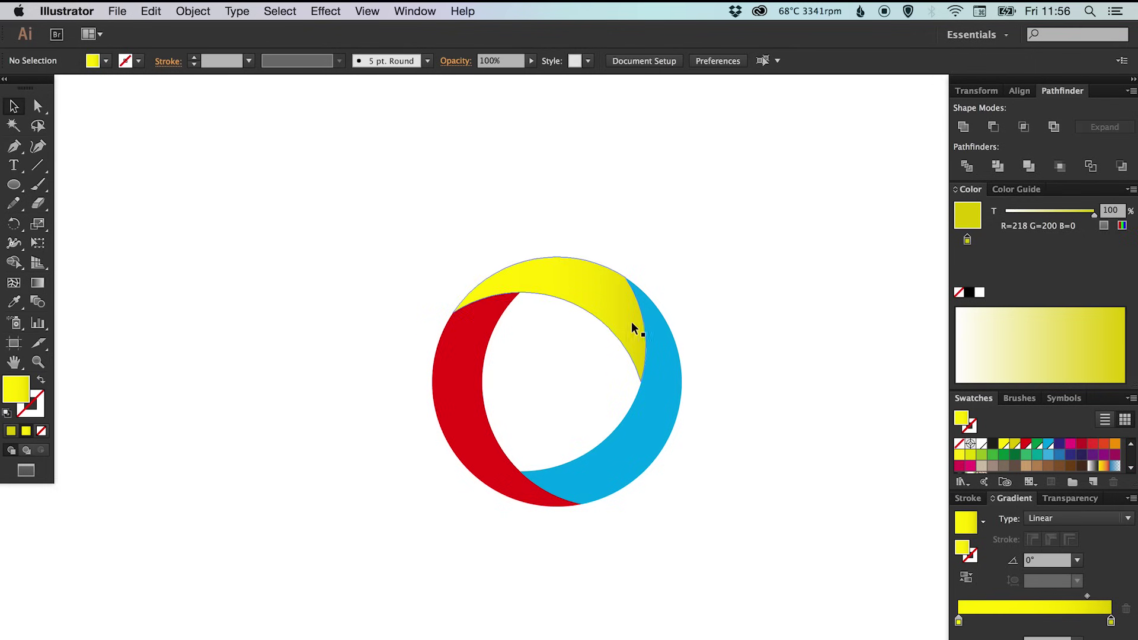
# - Edit the R=218 G=200 B=0 swatch to R=200 G=174 B=33 with live preview
pyautogui.moveTo(348, 203); pyautogui.dragTo(745, 429)
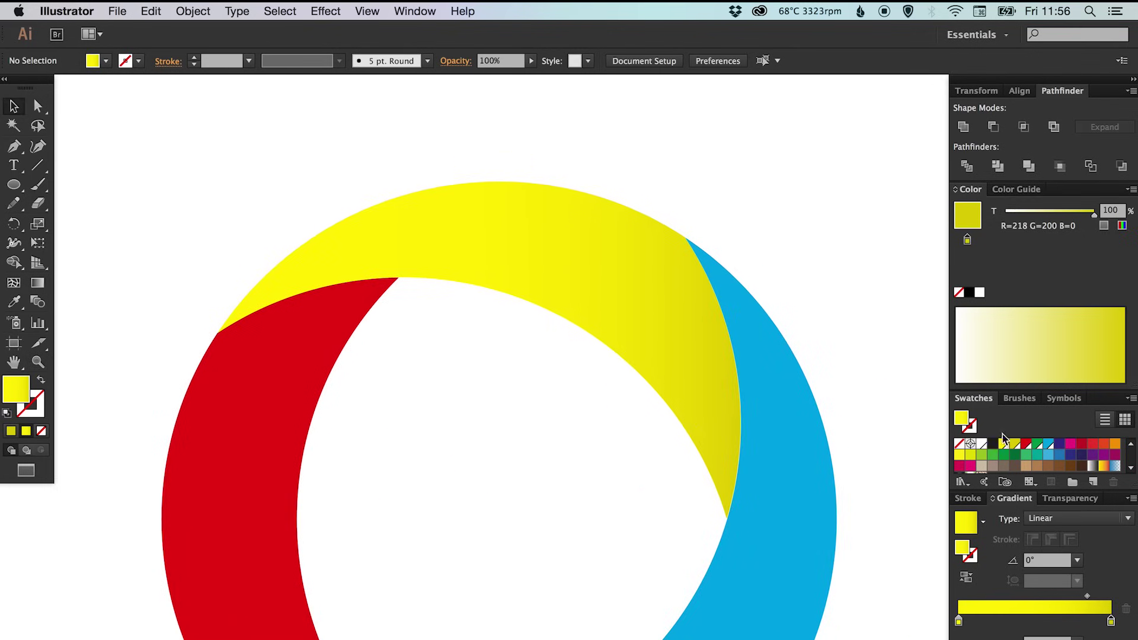
pyautogui.doubleClick(1013, 449)
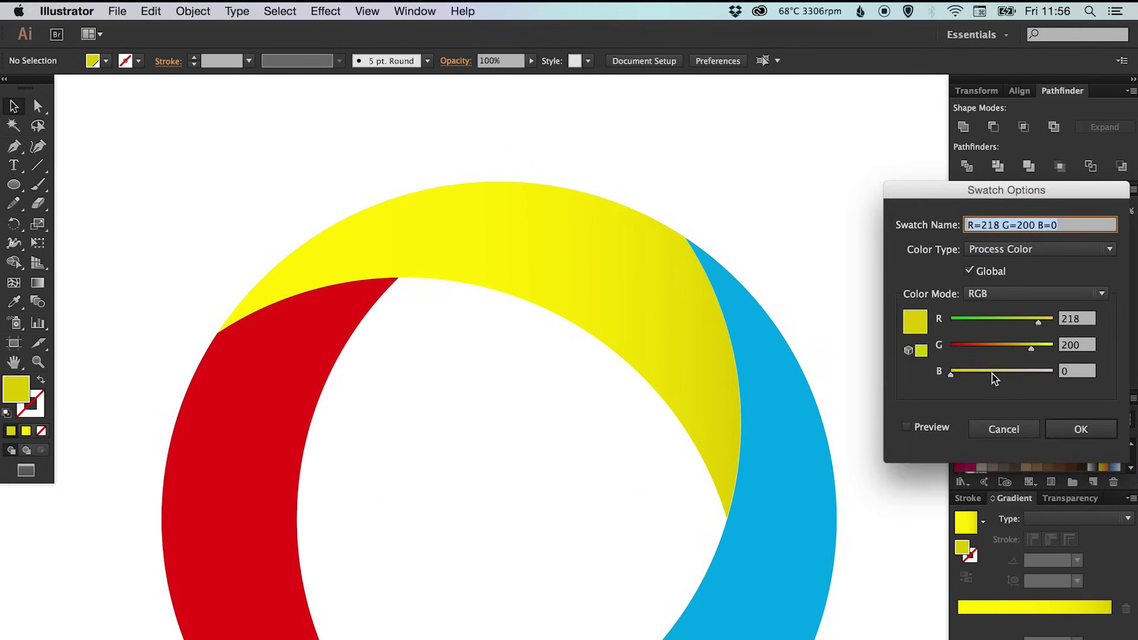
pyautogui.click(929, 426)
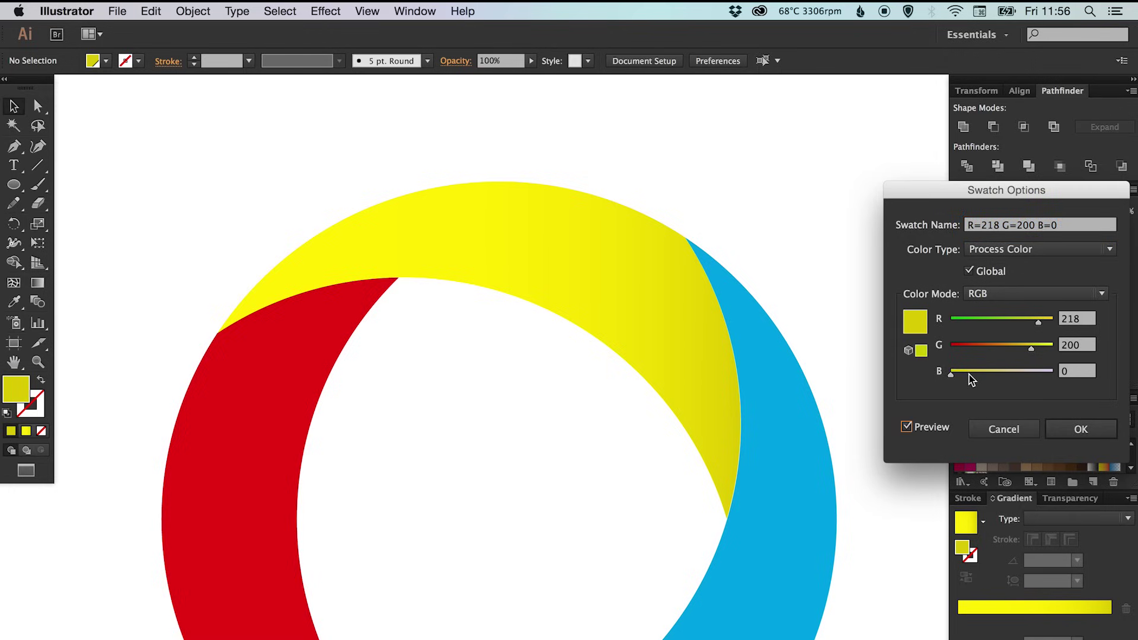
pyautogui.moveTo(1032, 348); pyautogui.dragTo(1031, 320)
pyautogui.moveTo(950, 374); pyautogui.dragTo(956, 375)
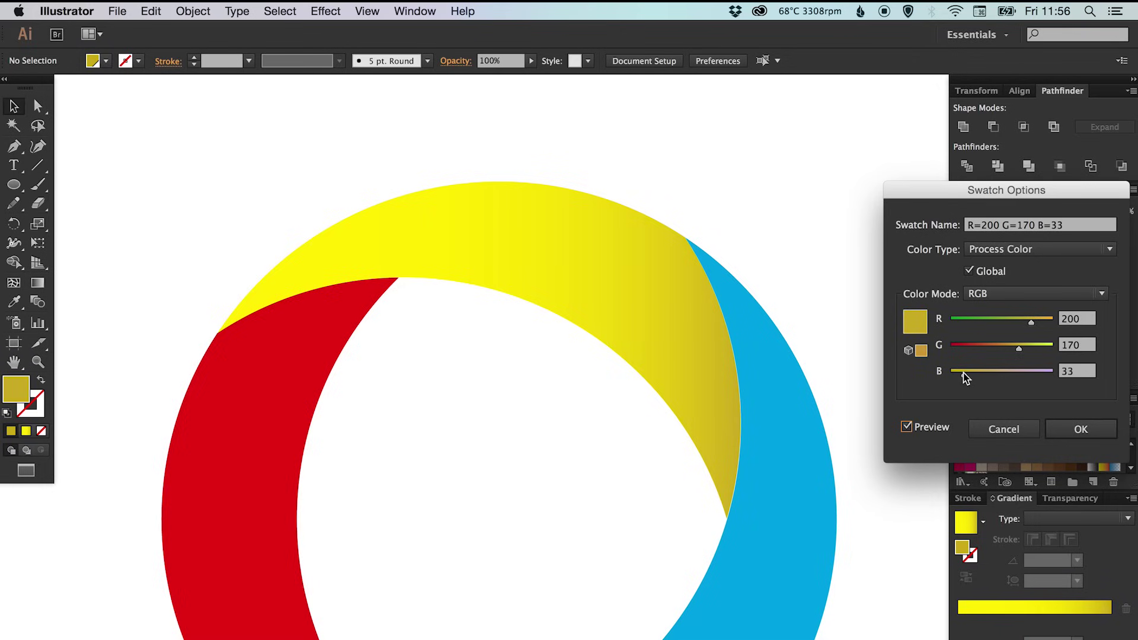
pyautogui.moveTo(1028, 349); pyautogui.dragTo(1019, 348)
pyautogui.click(1070, 429)
# - Pick a darker olive shade from the Color Guide's shades and tints
pyautogui.click(1016, 189)
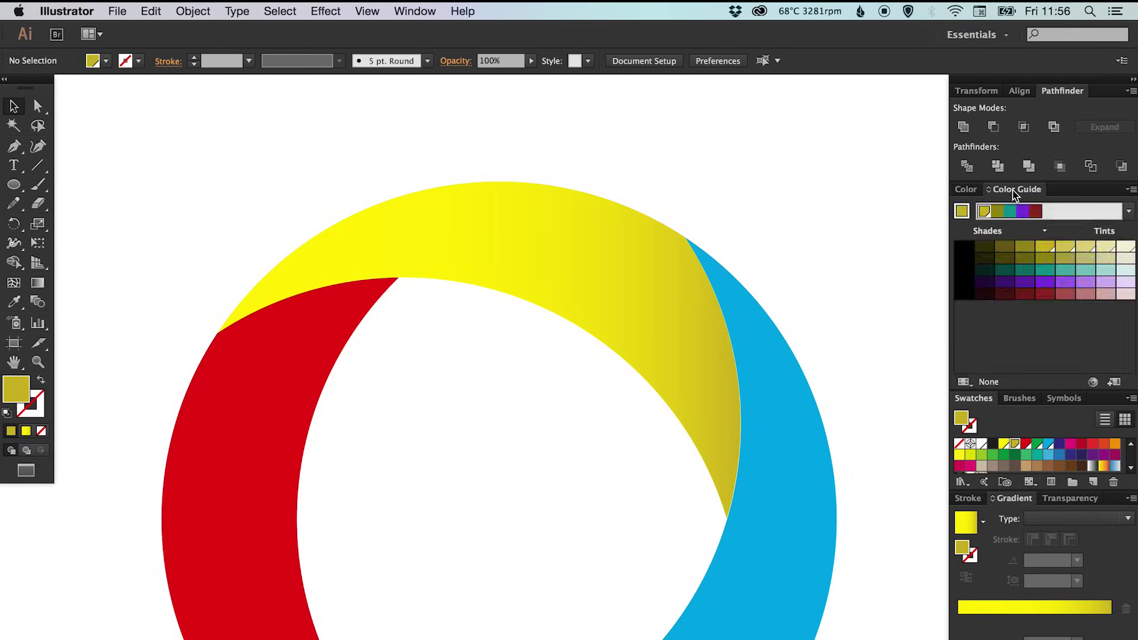
pyautogui.click(1027, 247)
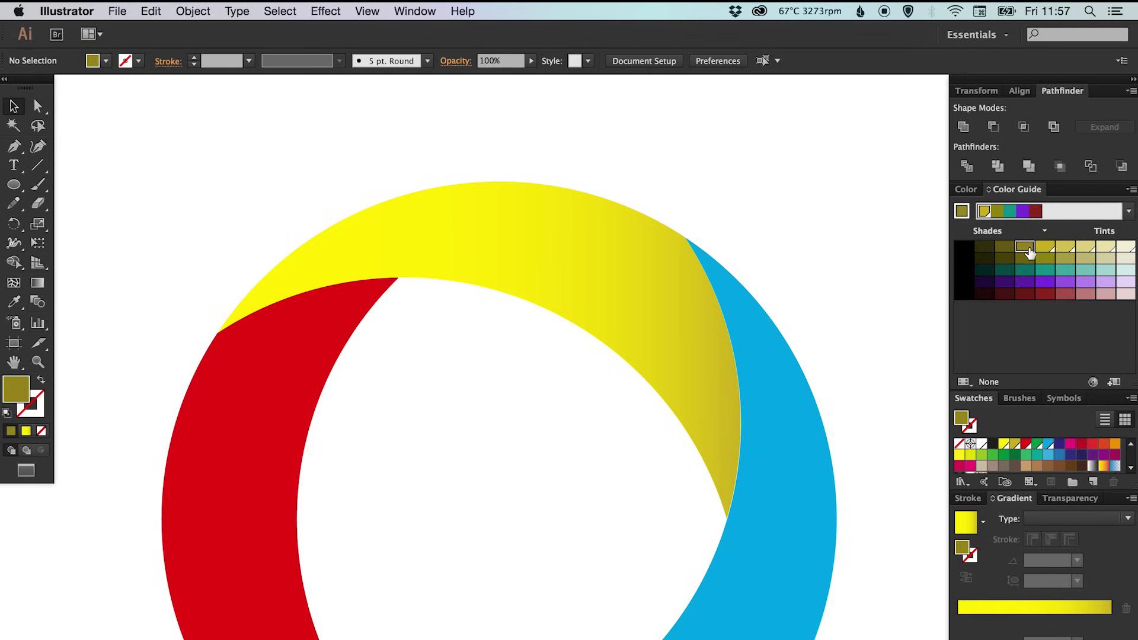
pyautogui.click(965, 522)
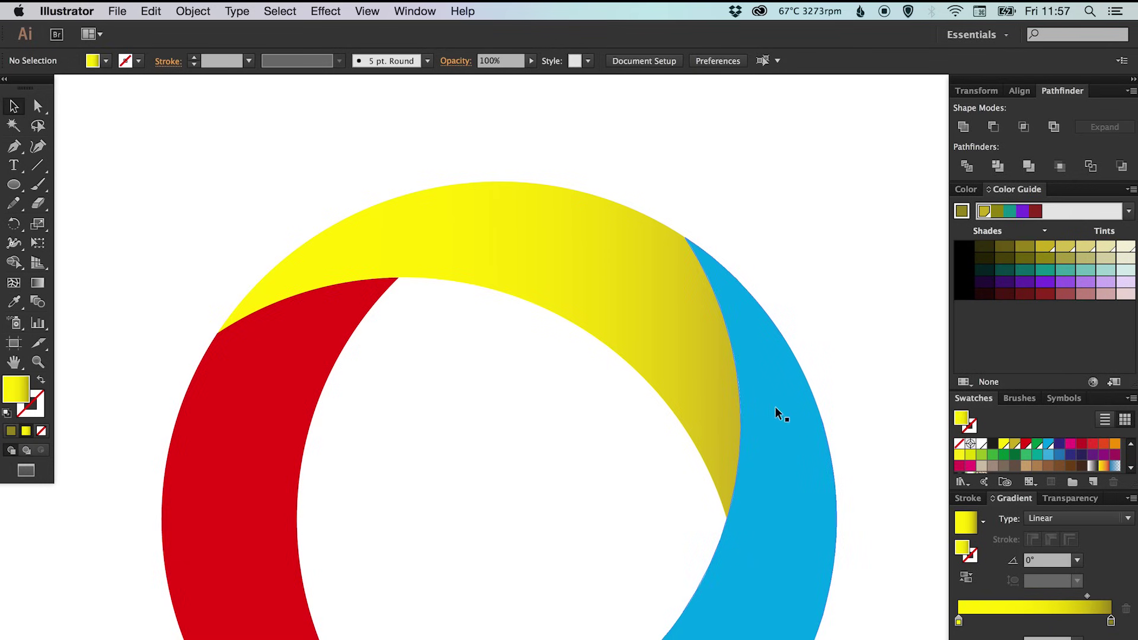
# - Drop the olive shade onto the yellow crescent's right gradient stop, then zoom out to review
pyautogui.click(671, 325)
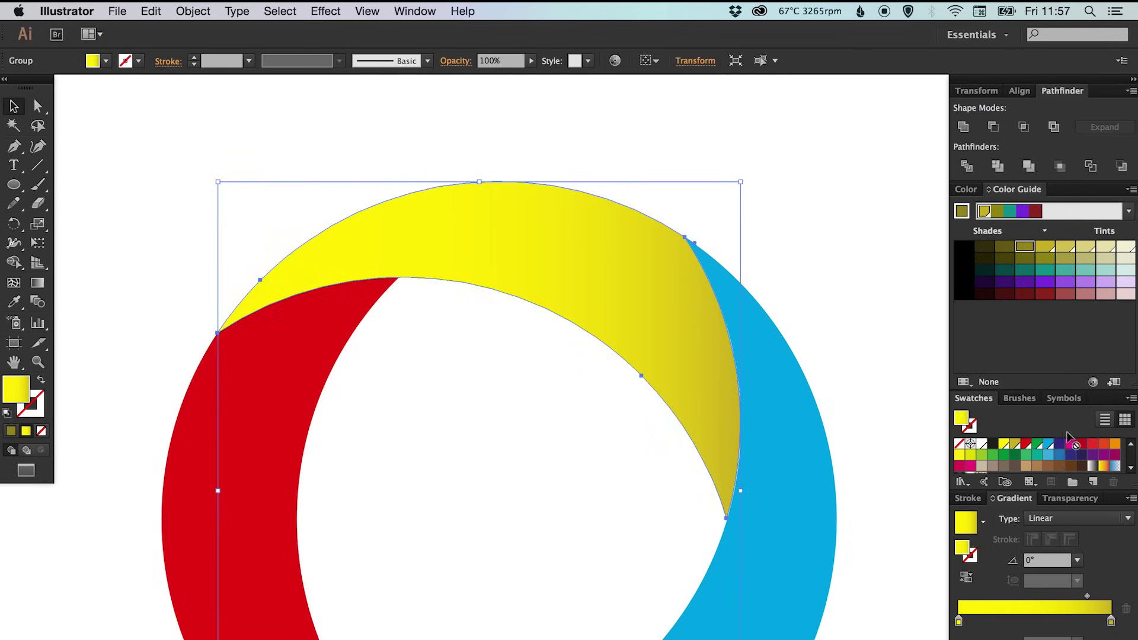
pyautogui.moveTo(1112, 619); pyautogui.dragTo(1111, 621)
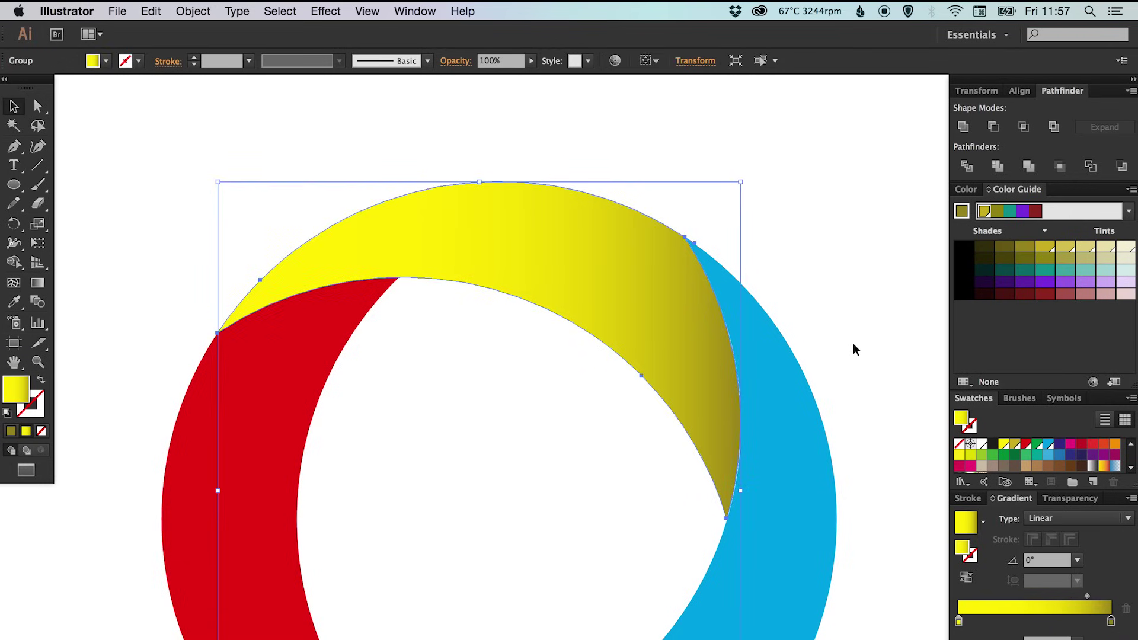
pyautogui.click(849, 245)
pyautogui.press('super+minus')
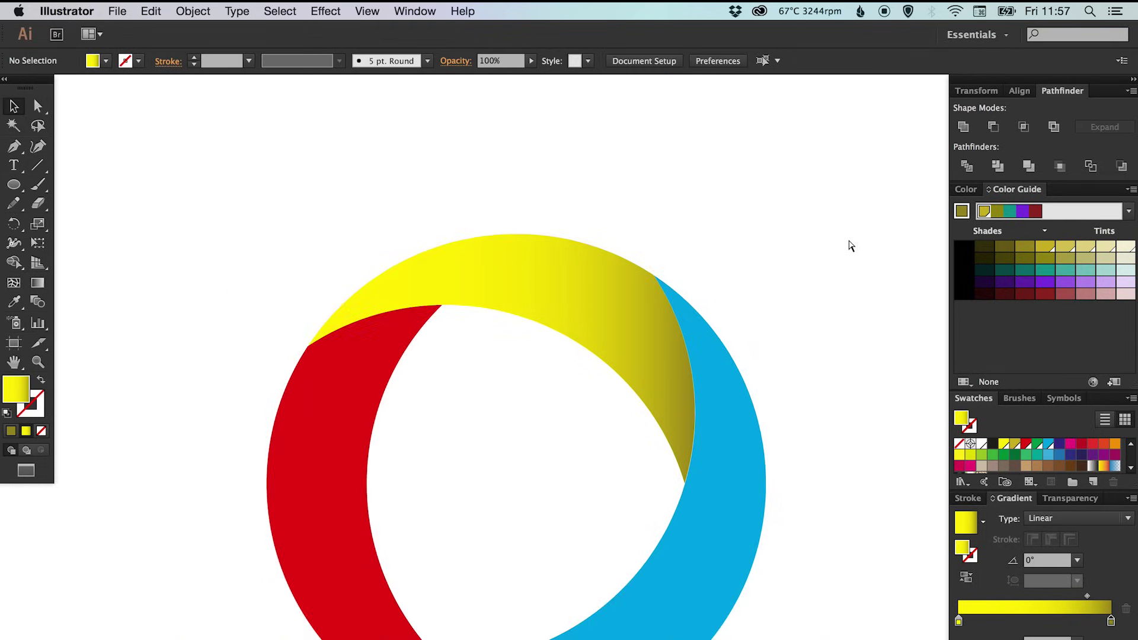
pyautogui.press('super+minus')
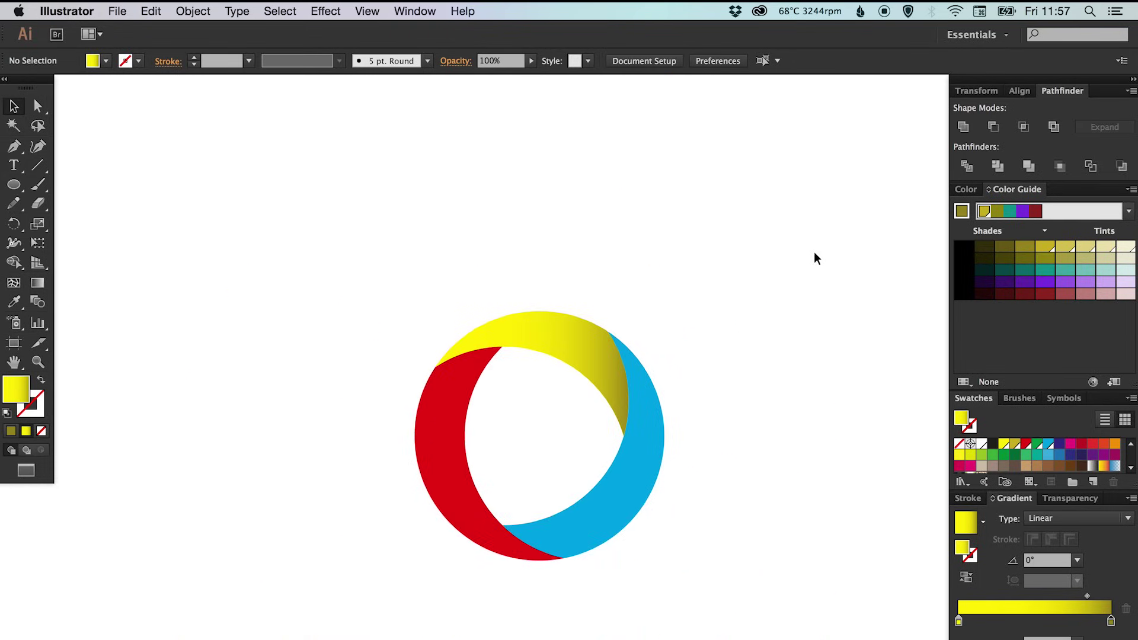
pyautogui.click(548, 340)
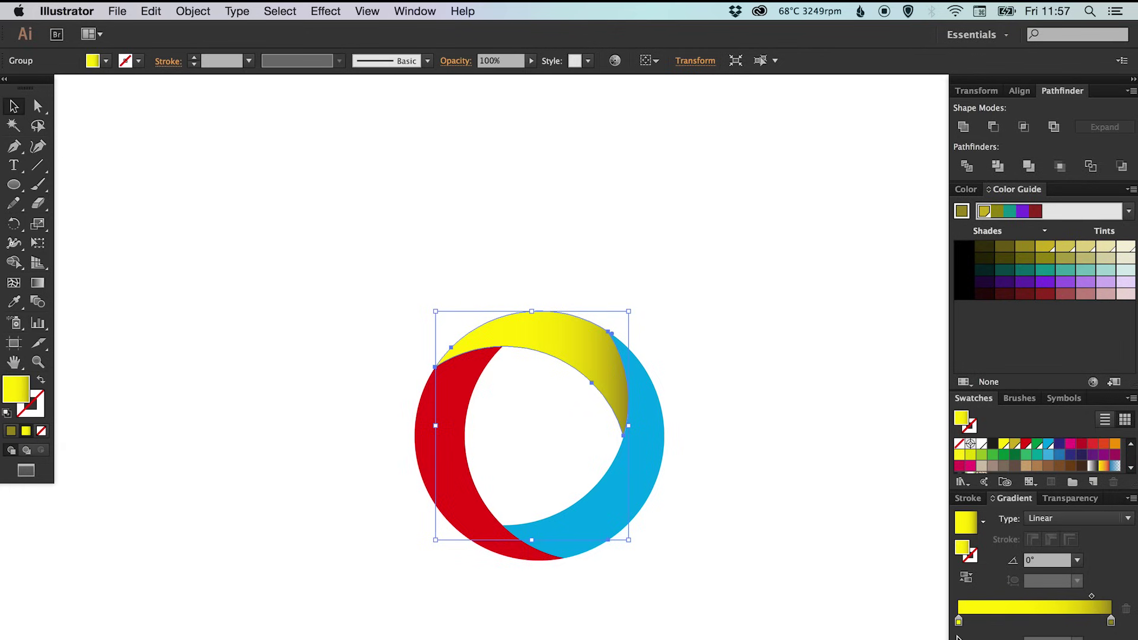
pyautogui.press('super+shift+a')
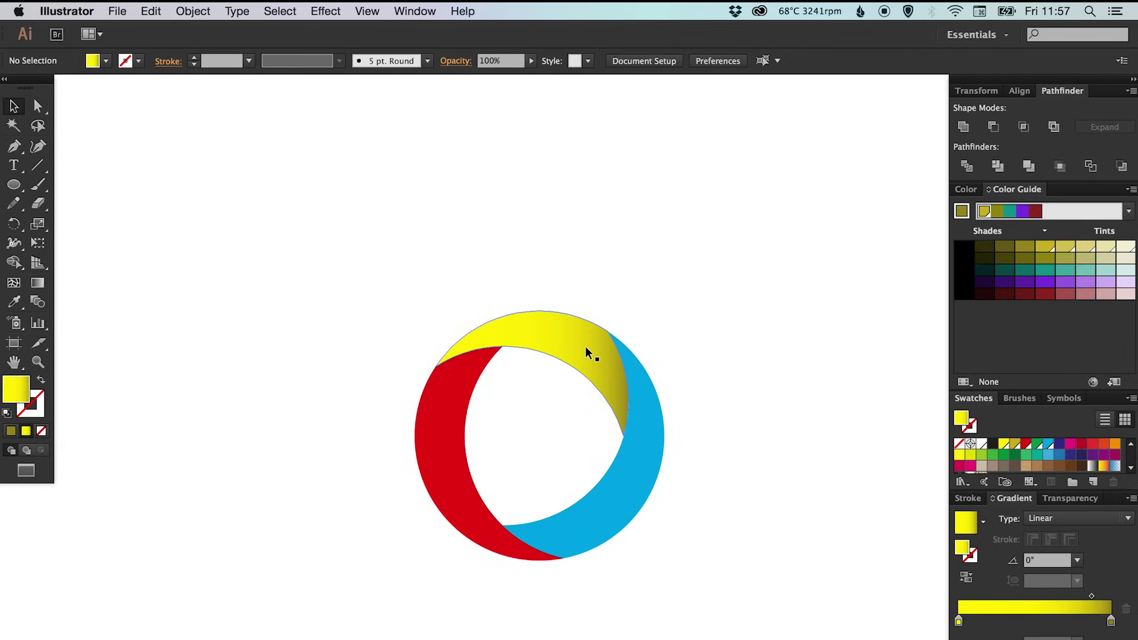
# - Copy the yellow gradient onto the lower-right crescent with the Eyedropper
pyautogui.click(602, 491)
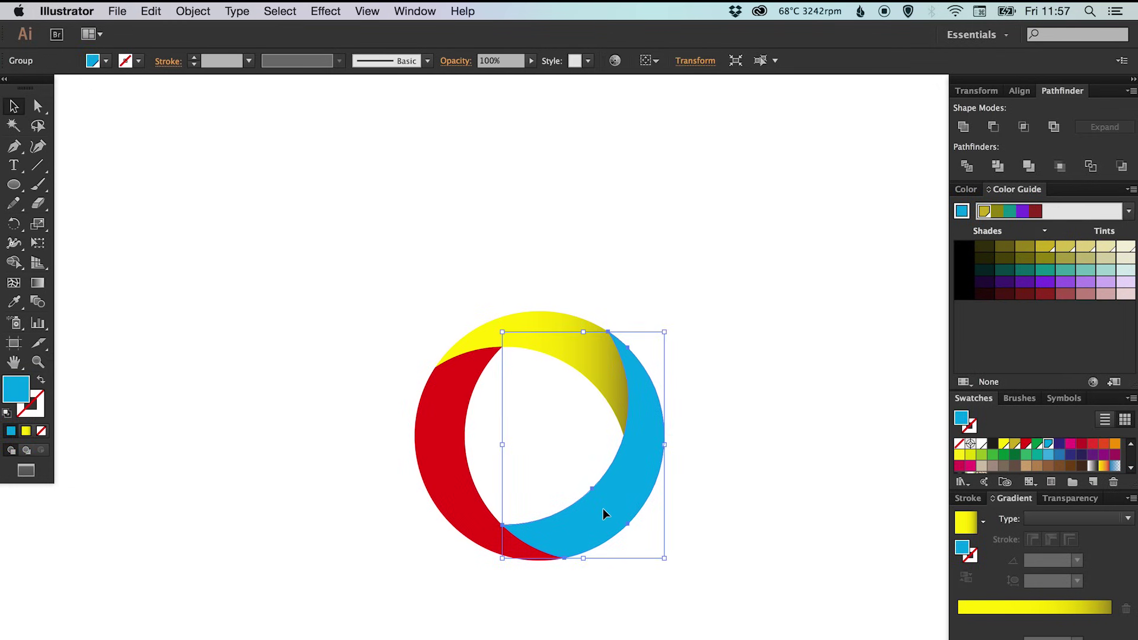
pyautogui.press('super+shift+a')
pyautogui.click(14, 302)
pyautogui.click(527, 327)
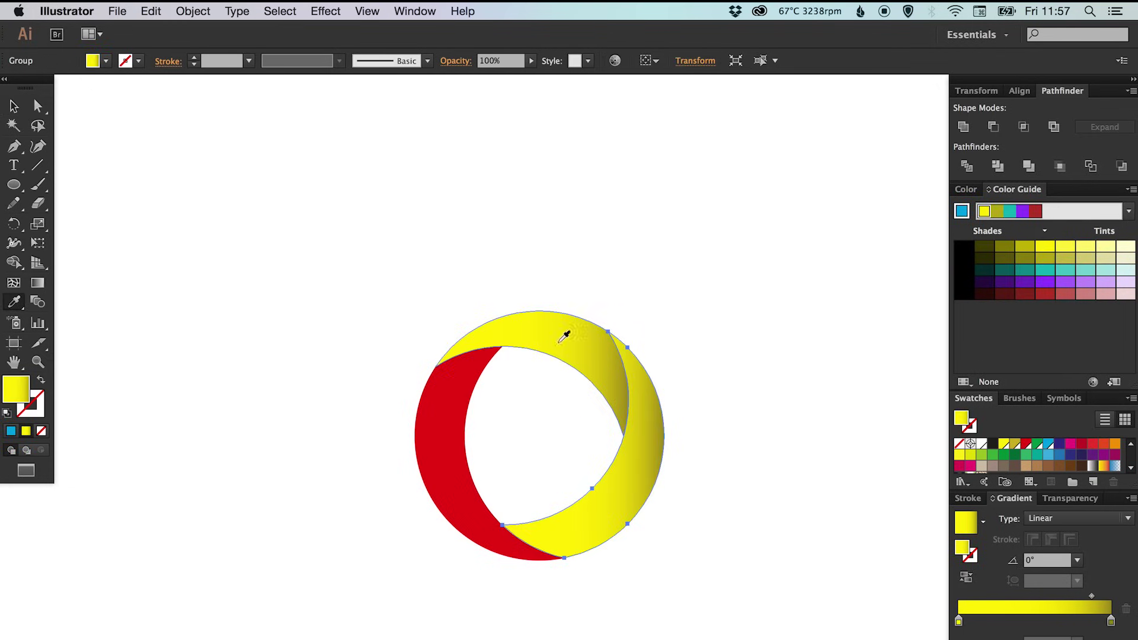
pyautogui.press('v')
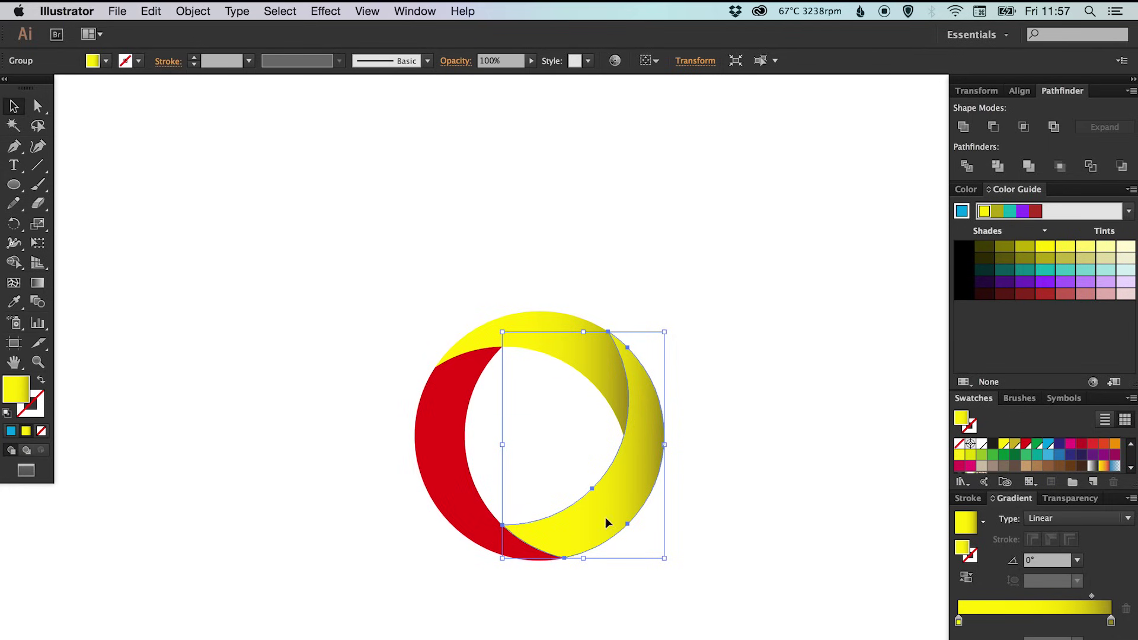
pyautogui.click(685, 405)
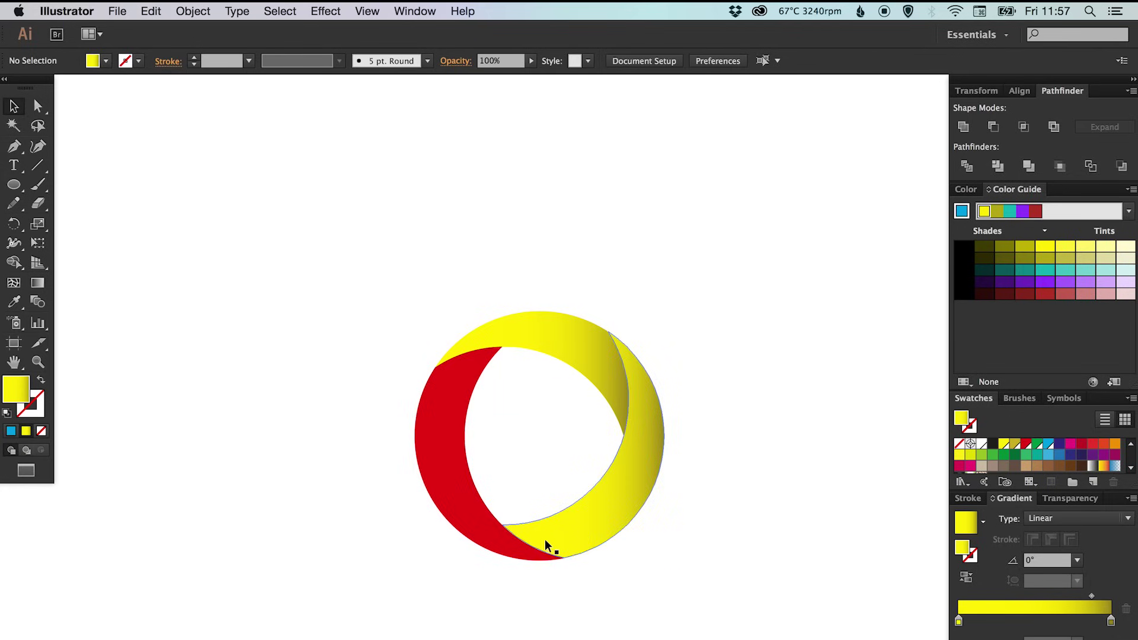
# - Try gradient angles of 180°, 0° and 90° on the lower-right crescent
pyautogui.click(628, 498)
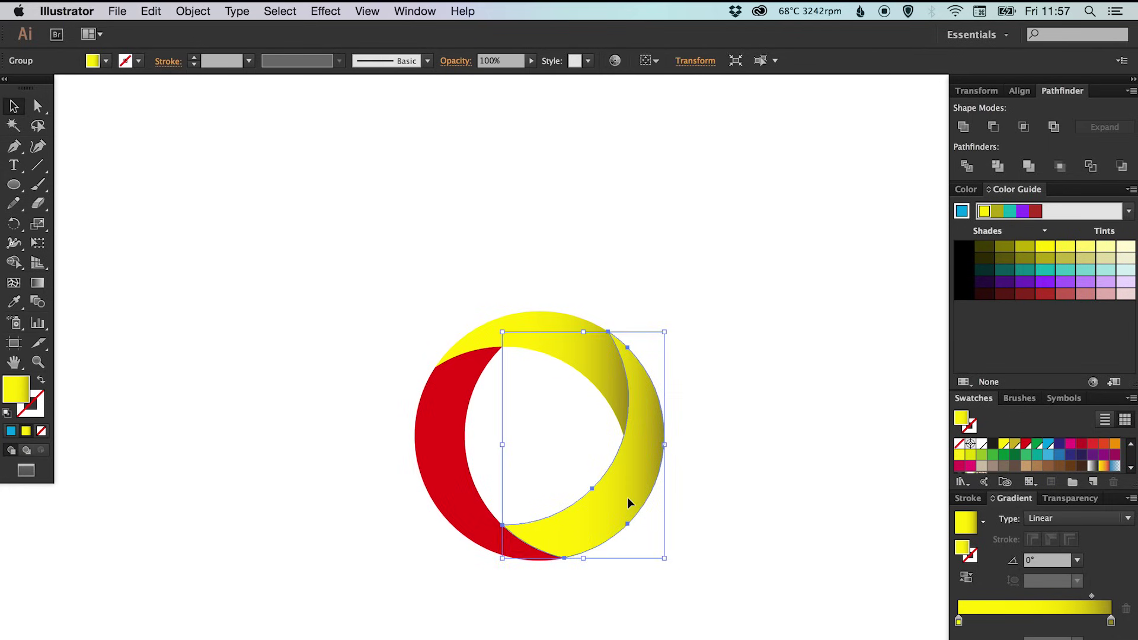
pyautogui.click(1049, 560)
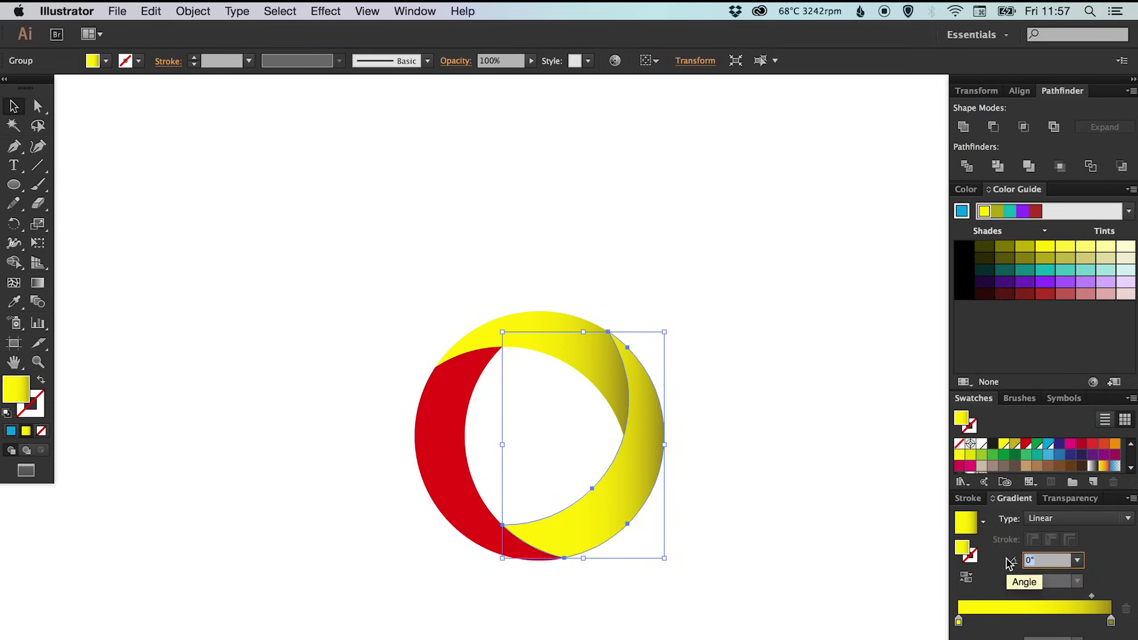
pyautogui.write('180')
pyautogui.press('Return')
pyautogui.write('90')
pyautogui.press('BackSpace')
pyautogui.press('BackSpace')
pyautogui.write('0')
pyautogui.press('Return')
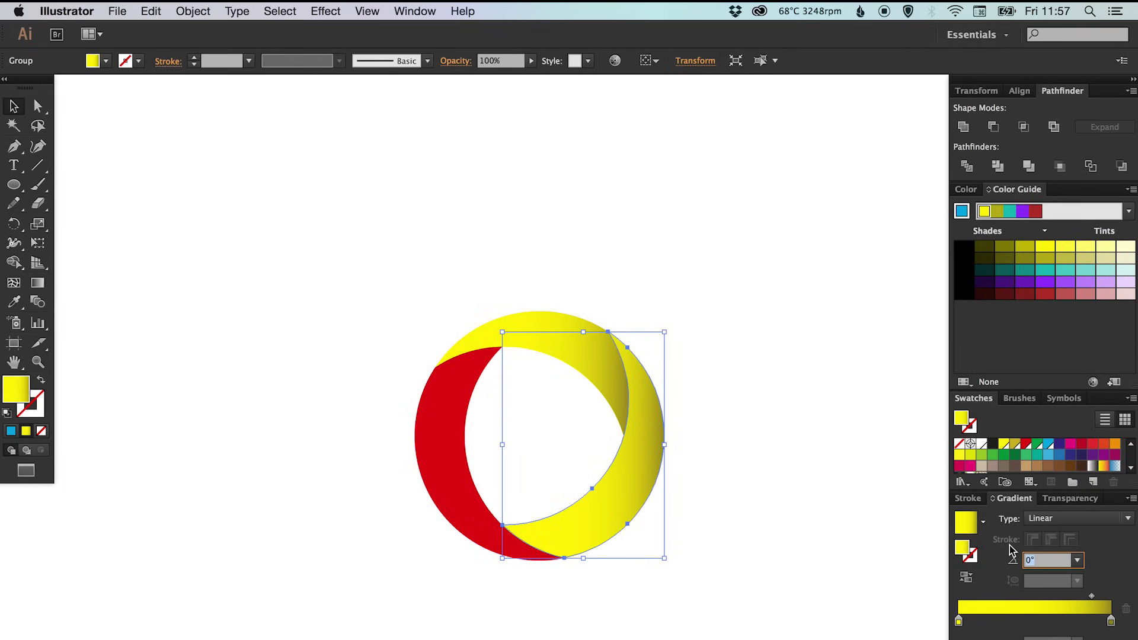
pyautogui.write('90')
pyautogui.press('Return')
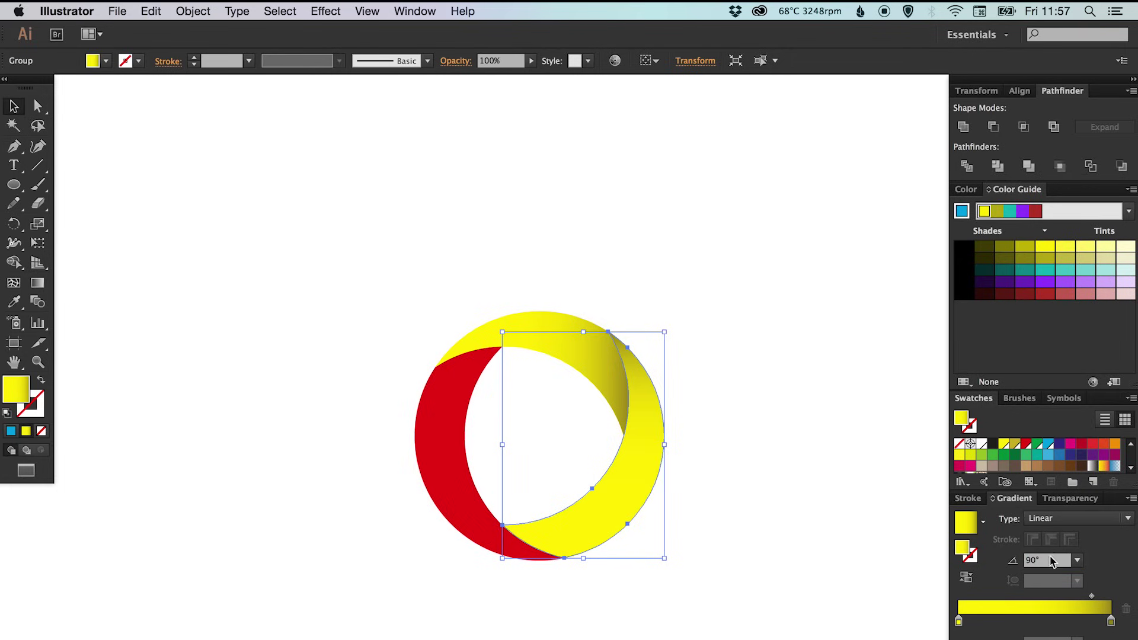
# - Test -90° and -80°, then settle on a -110° gradient angle
pyautogui.click(1030, 560)
pyautogui.write('-')
pyautogui.press('Return')
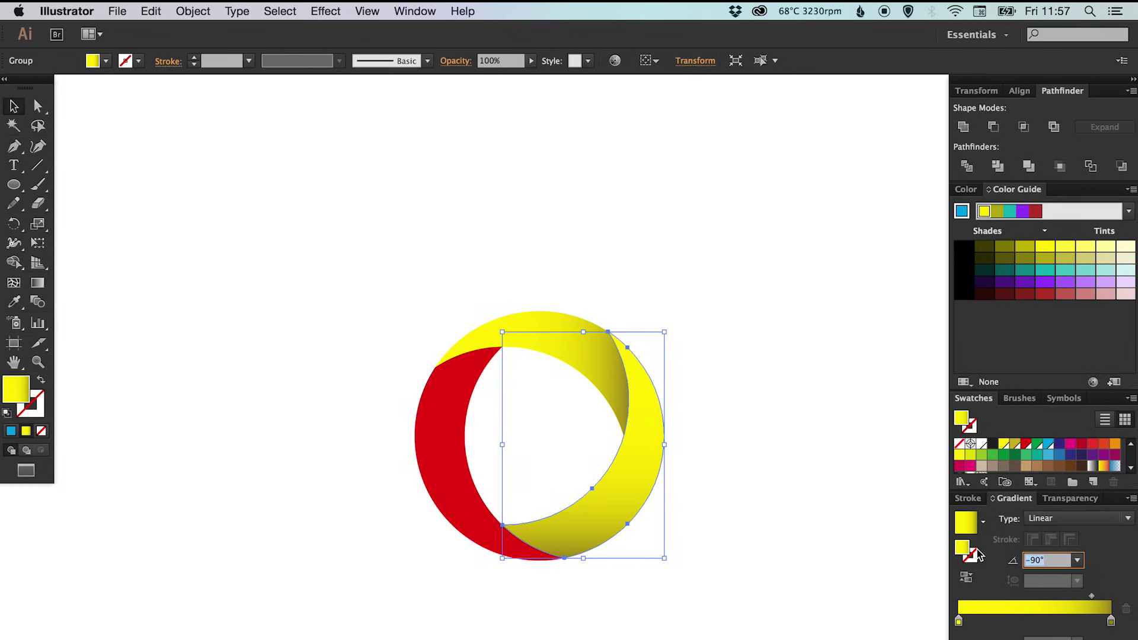
pyautogui.write('-80')
pyautogui.press('Return')
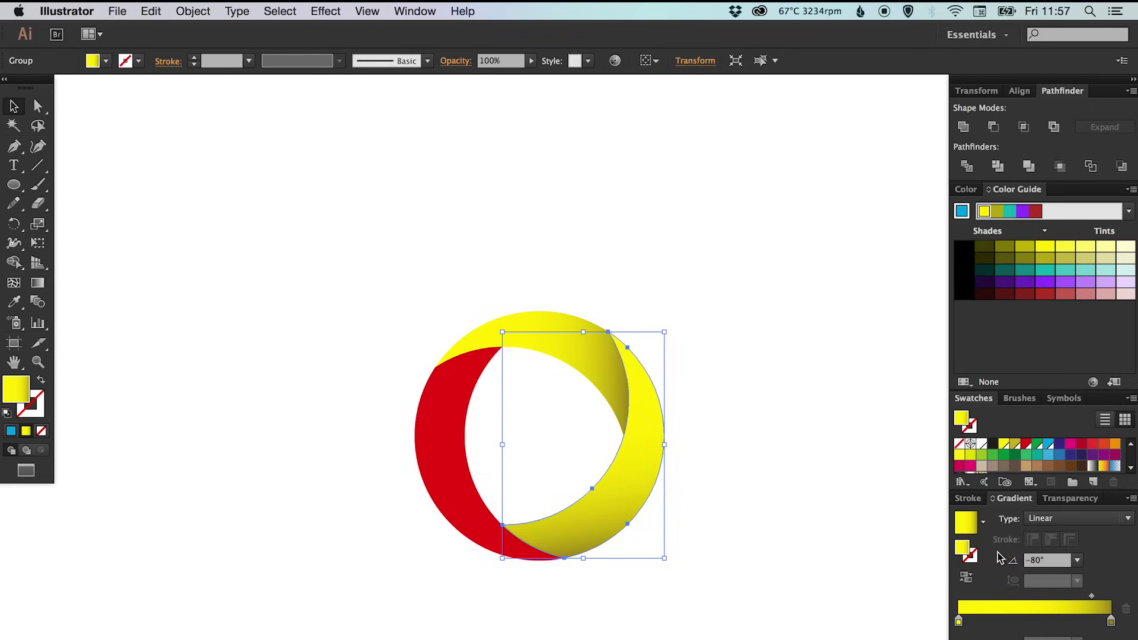
pyautogui.click(999, 556)
pyautogui.write('-110')
pyautogui.press('Return')
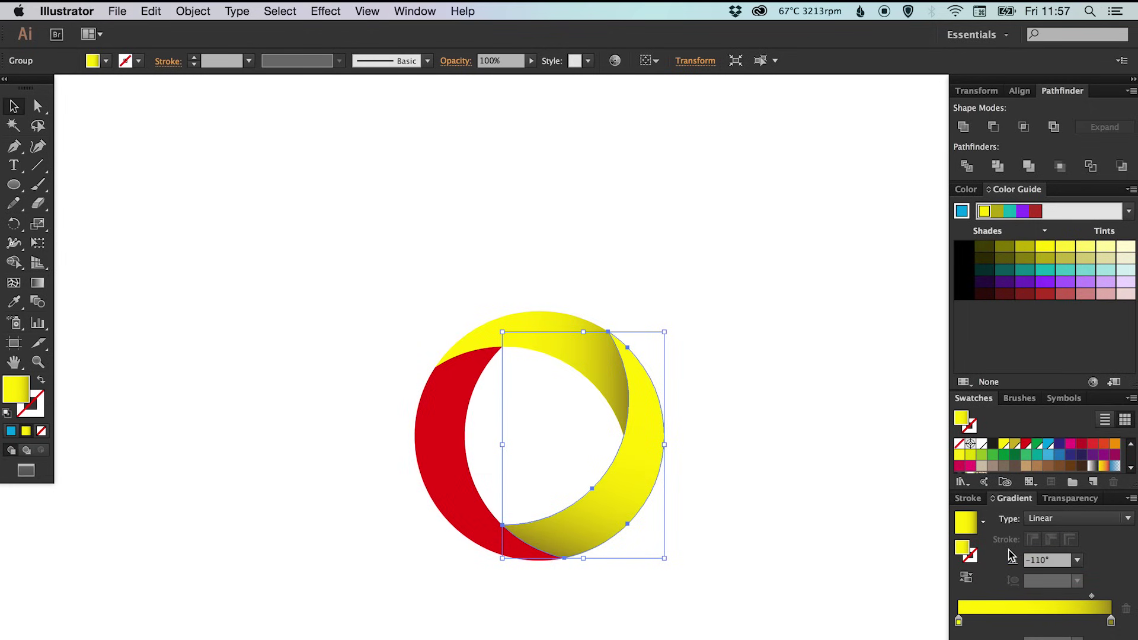
pyautogui.click(916, 443)
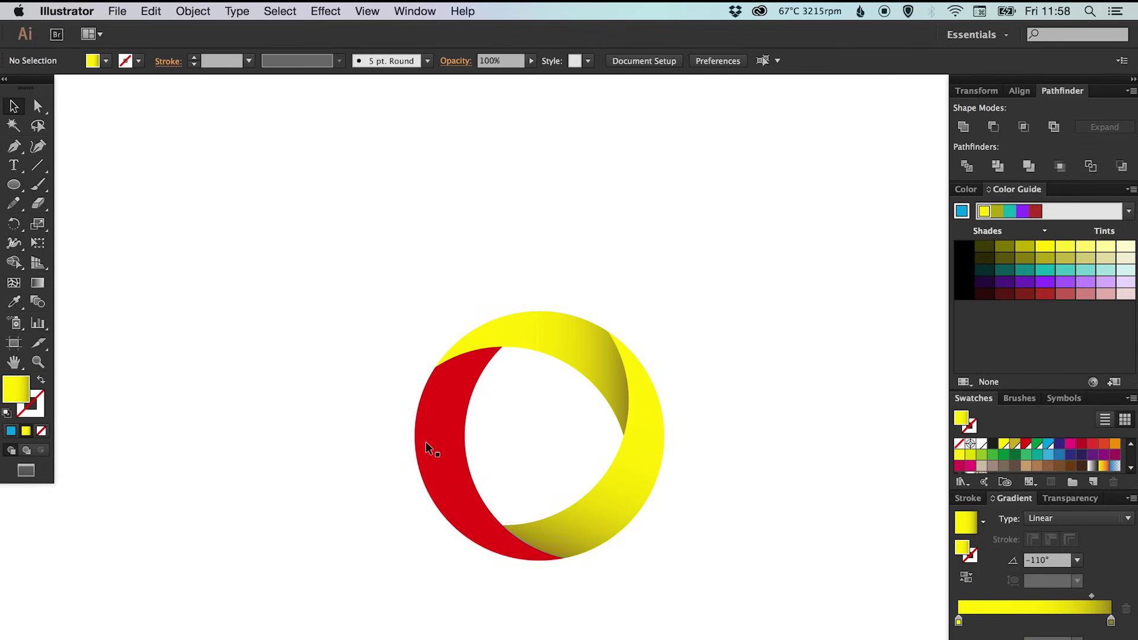
# - Eyedropper the yellow gradient onto the red left crescent
pyautogui.click(454, 419)
pyautogui.click(14, 301)
pyautogui.click(605, 504)
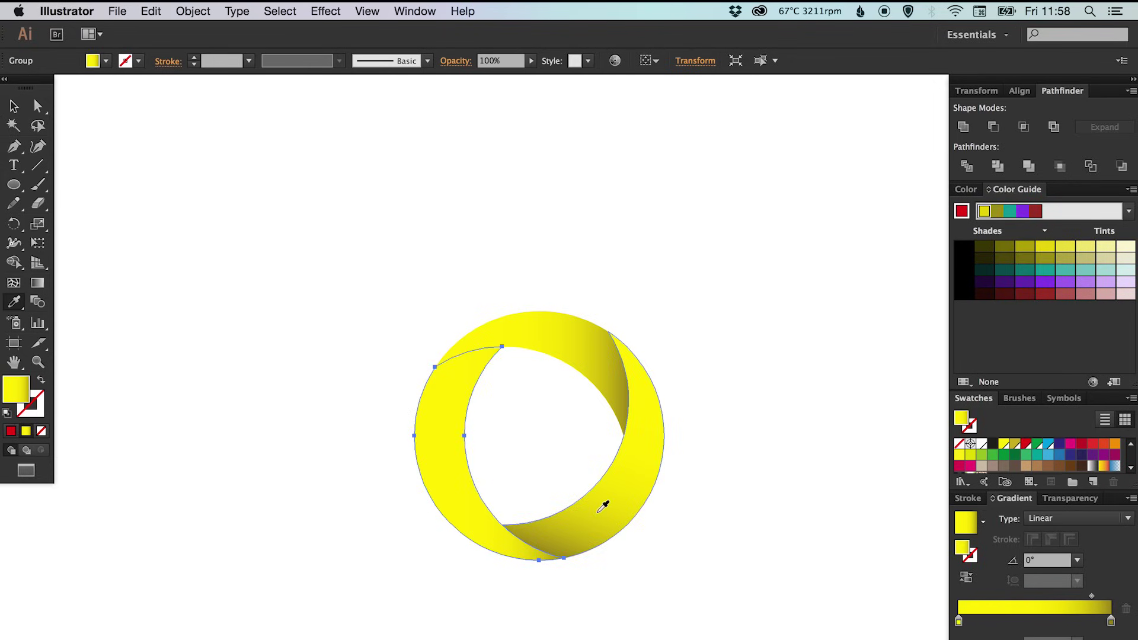
pyautogui.click(13, 106)
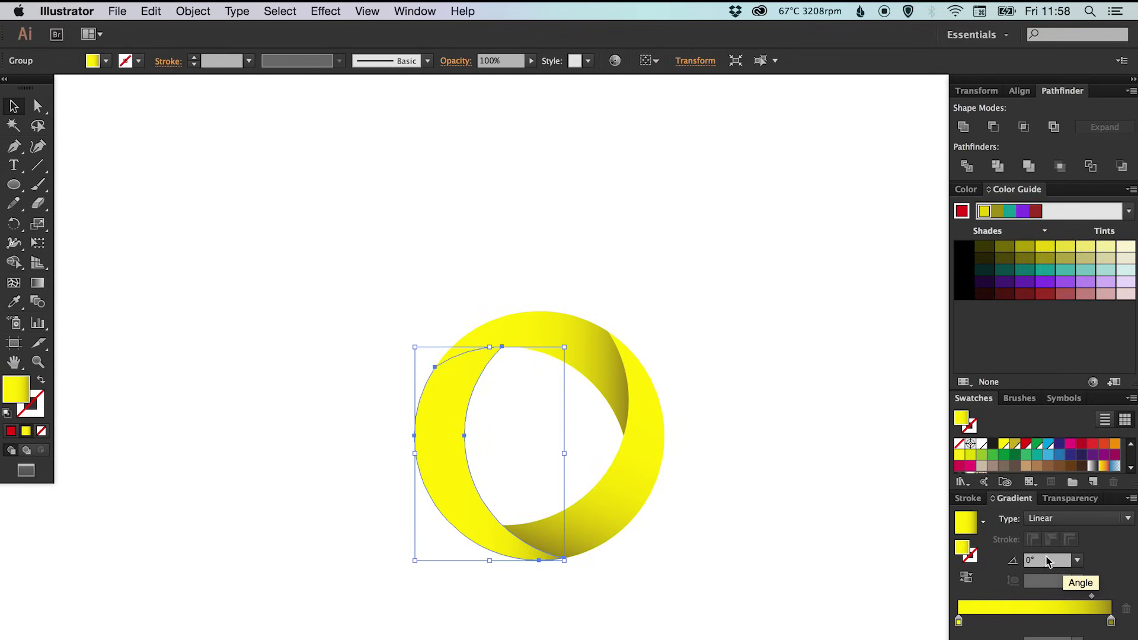
# - Set the crescent's gradient angle to 180°, then try 210° and 21° without applying them
pyautogui.click(1070, 561)
pyautogui.write('180')
pyautogui.press('Return')
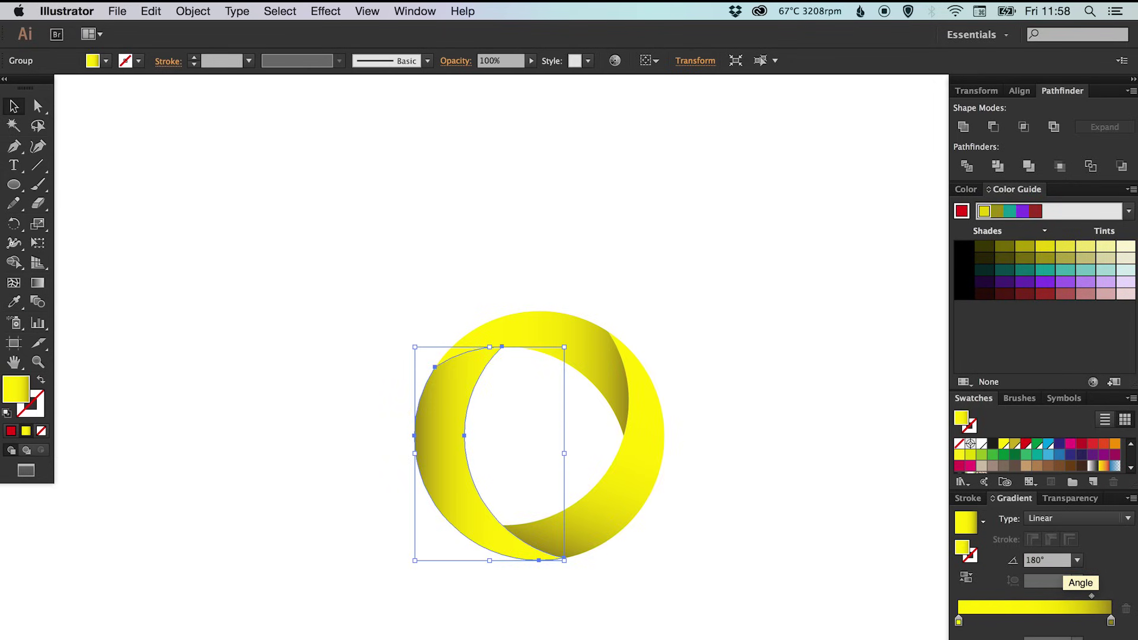
pyautogui.click(1048, 563)
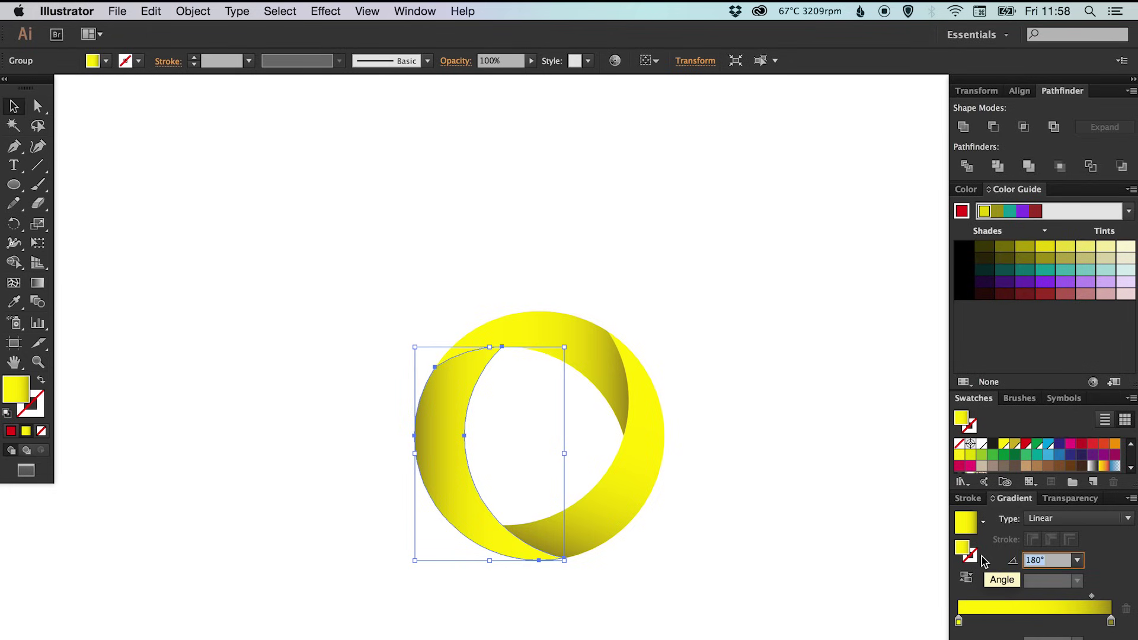
pyautogui.write('210')
pyautogui.press('Escape')
pyautogui.click(1061, 561)
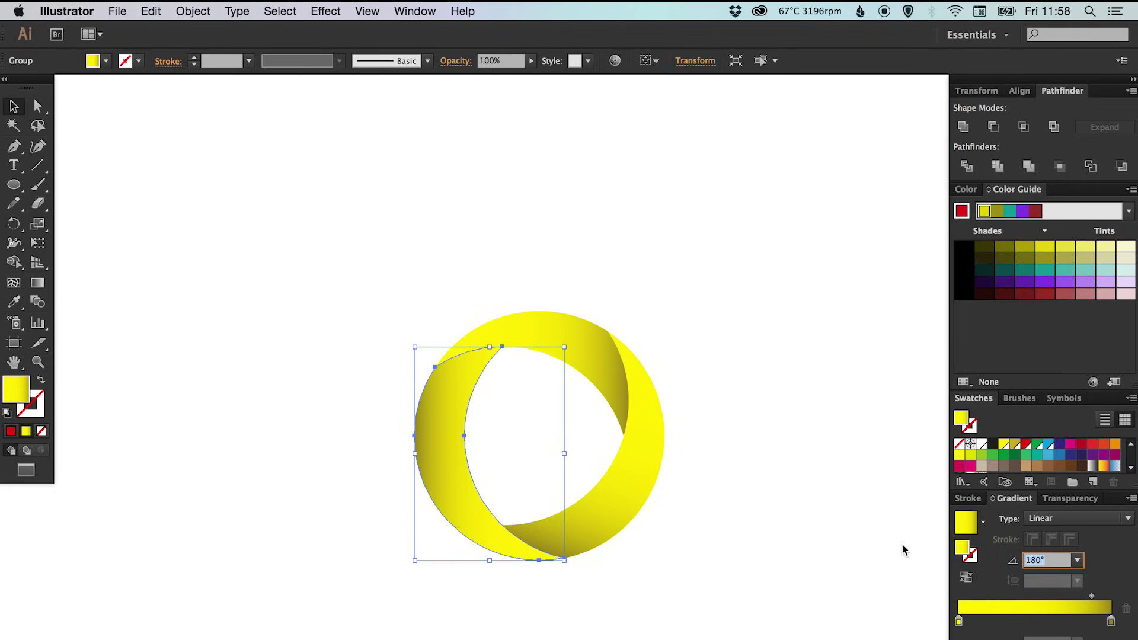
pyautogui.write('21')
pyautogui.press('Escape')
pyautogui.click(1063, 562)
pyautogui.press('Escape')
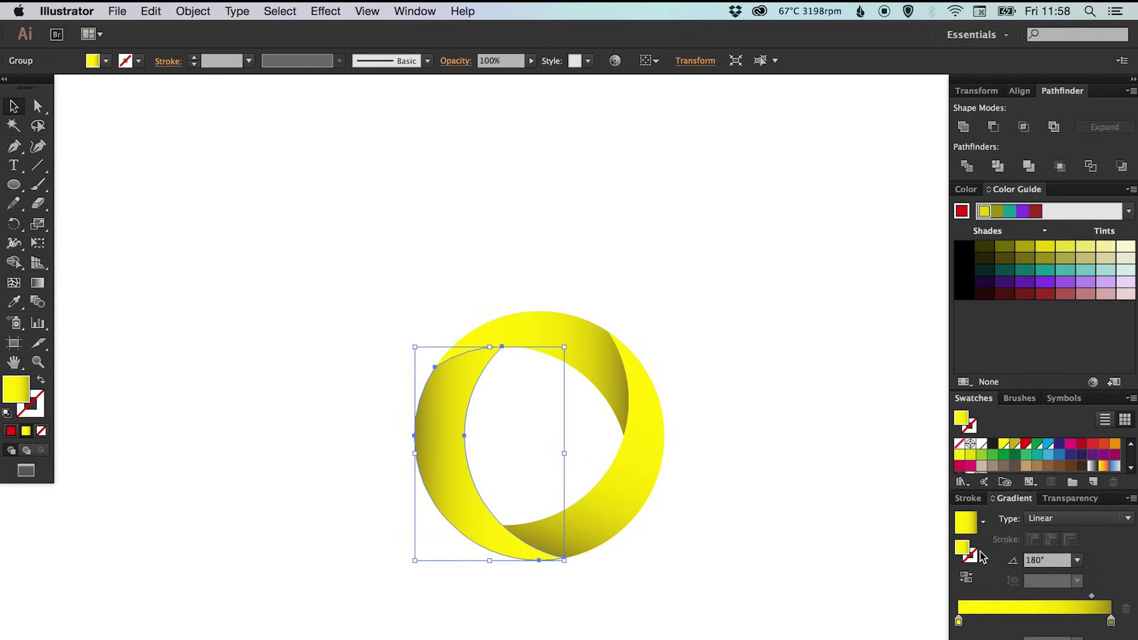
# - Try the 150° preset and then 130°, settling the gradient angle at 120°
pyautogui.moveTo(315, 274); pyautogui.dragTo(713, 606)
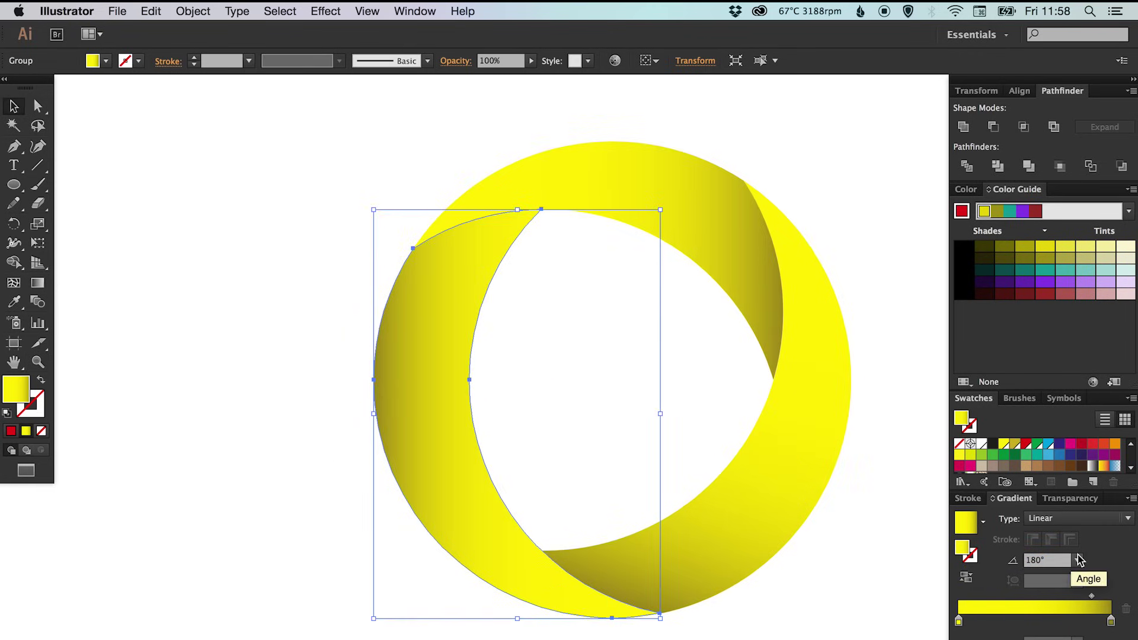
pyautogui.click(1078, 560)
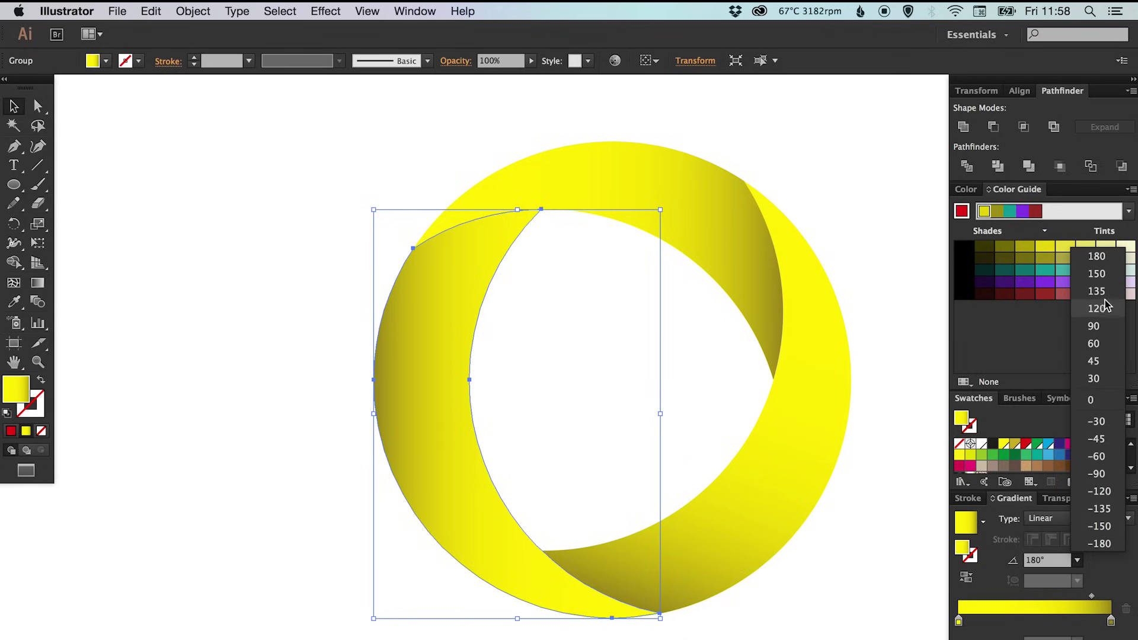
pyautogui.click(1097, 273)
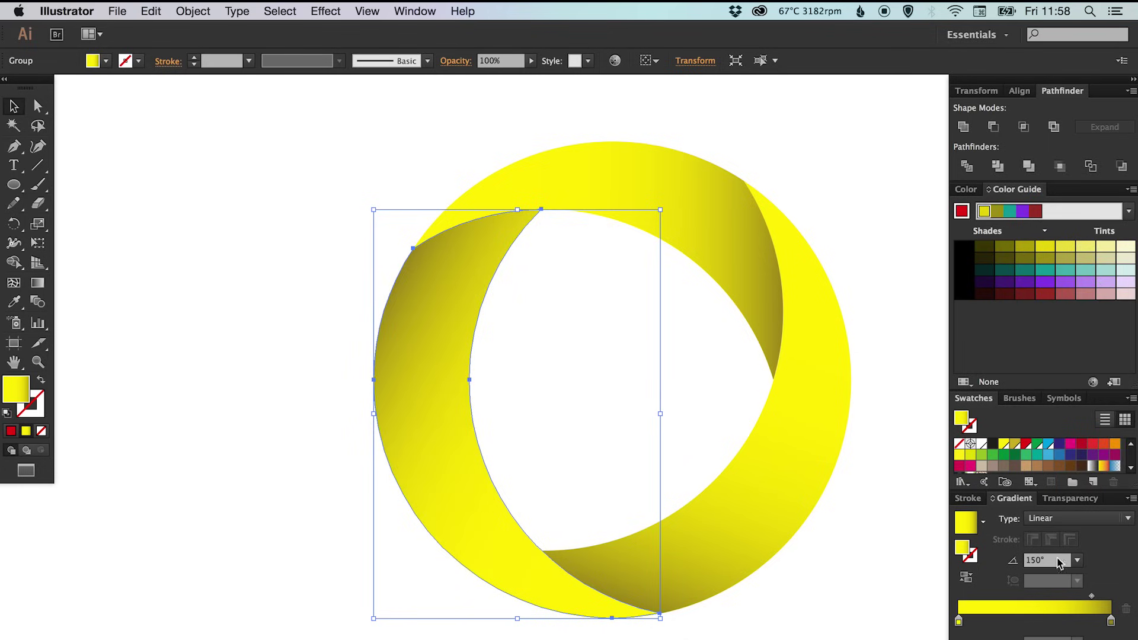
pyautogui.click(1060, 560)
pyautogui.write('130')
pyautogui.press('Return')
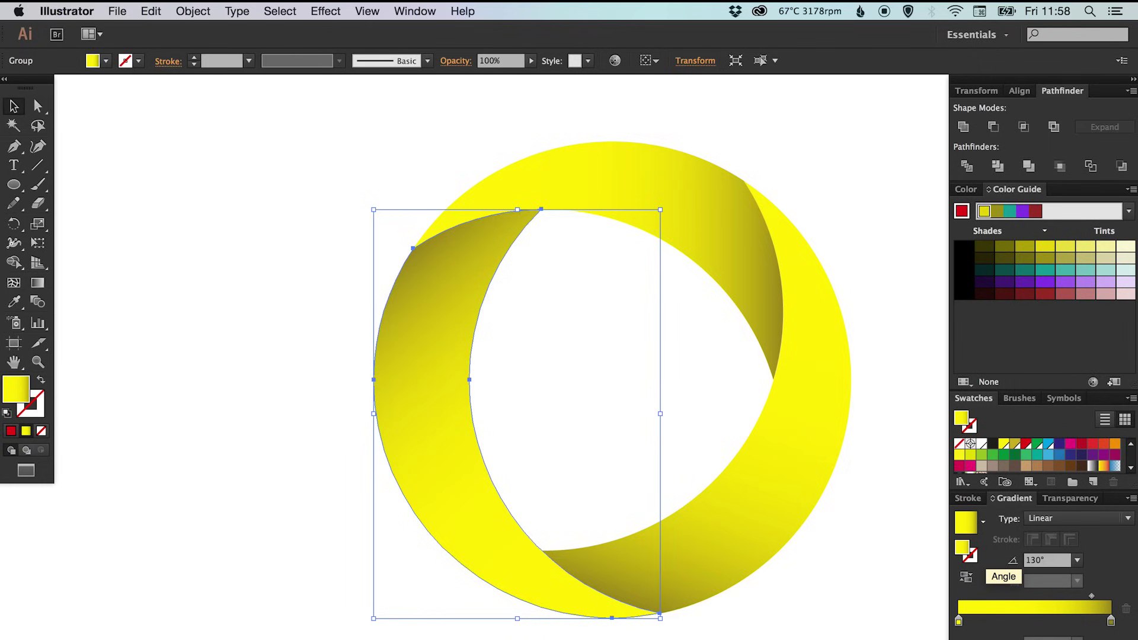
pyautogui.click(1047, 560)
pyautogui.write('120')
pyautogui.press('Return')
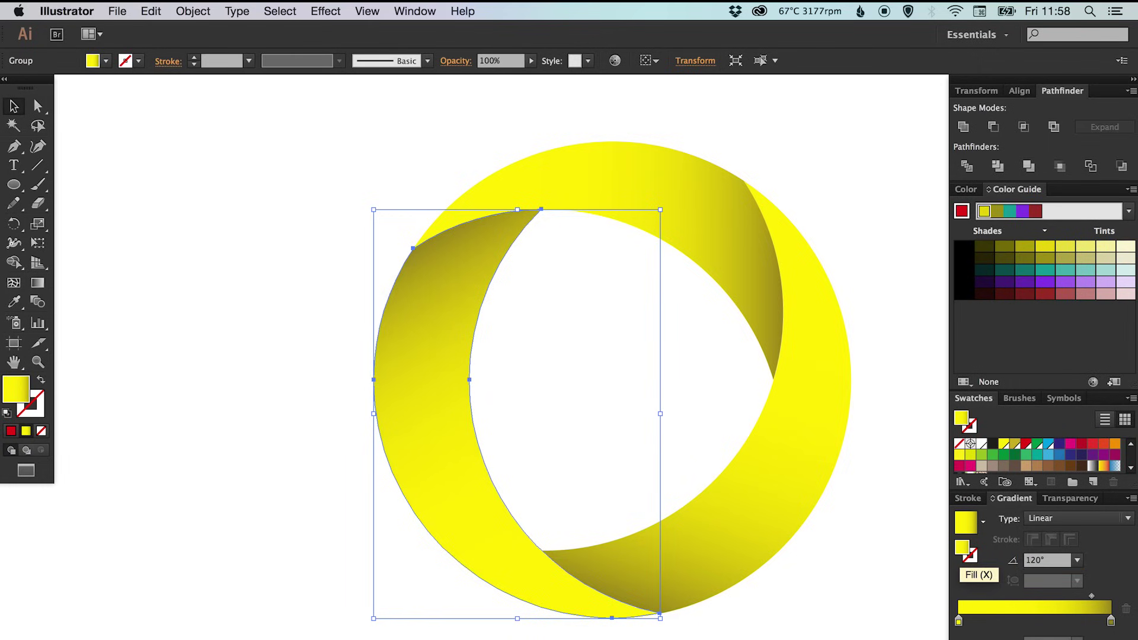
# - Deselect the crescent and zoom back out to view the whole ring
pyautogui.press('super+shift+a')
pyautogui.press('super+minus')
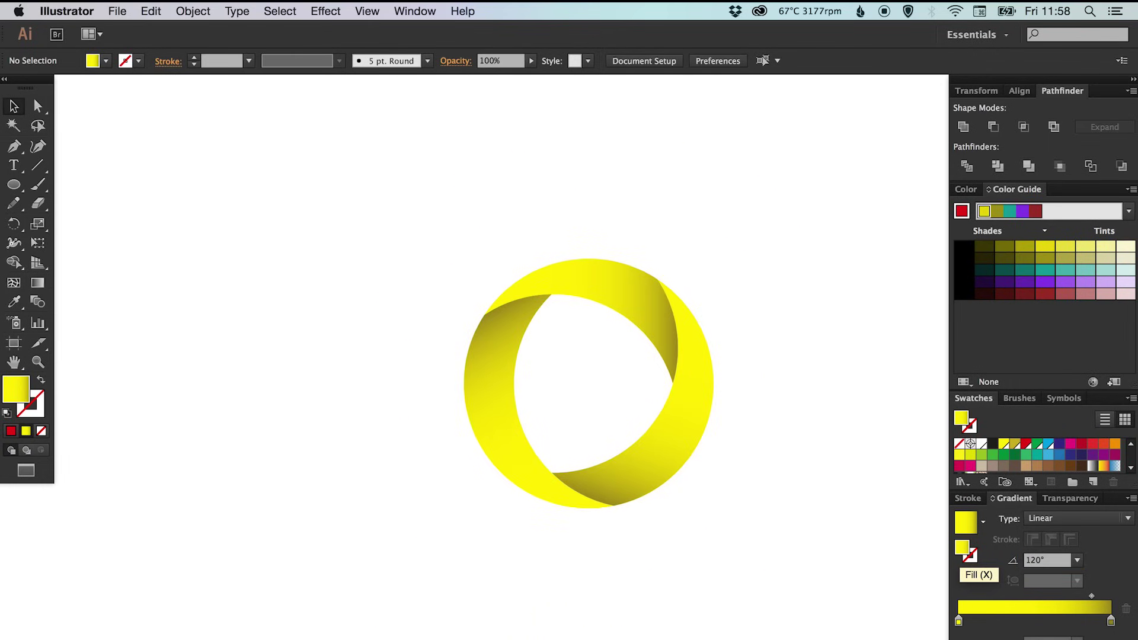
pyautogui.scroll(2, 593, 432)
pyautogui.hscroll(3, 593, 433)
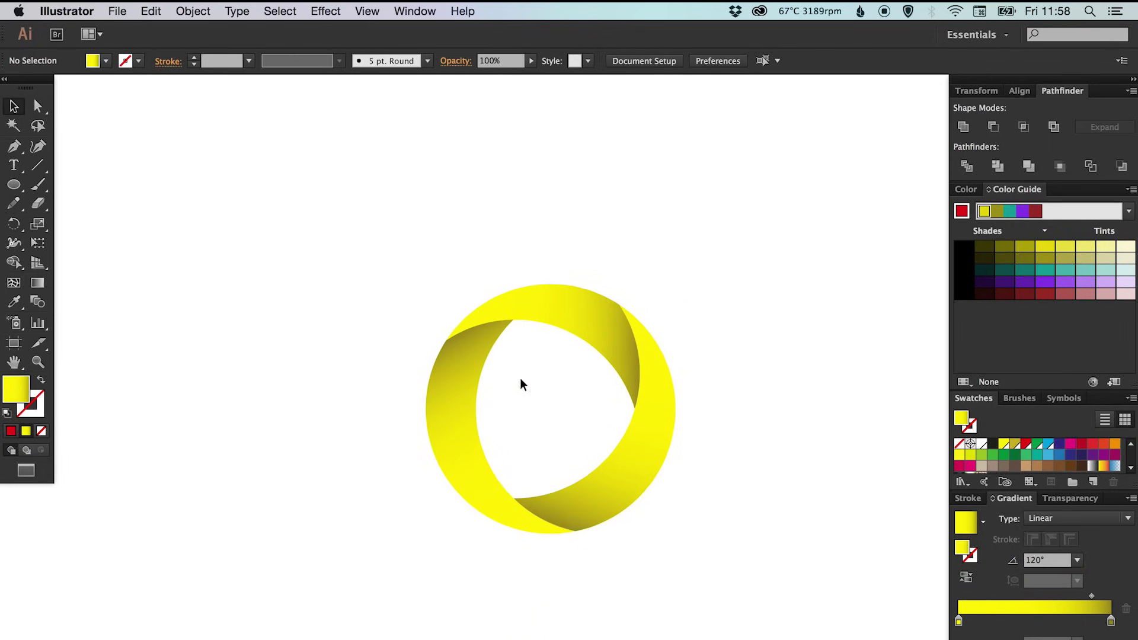
# - Redefine the dark gold swatch from R200 G174 B33 to R219 G166 B9, previewing live
pyautogui.click(473, 360)
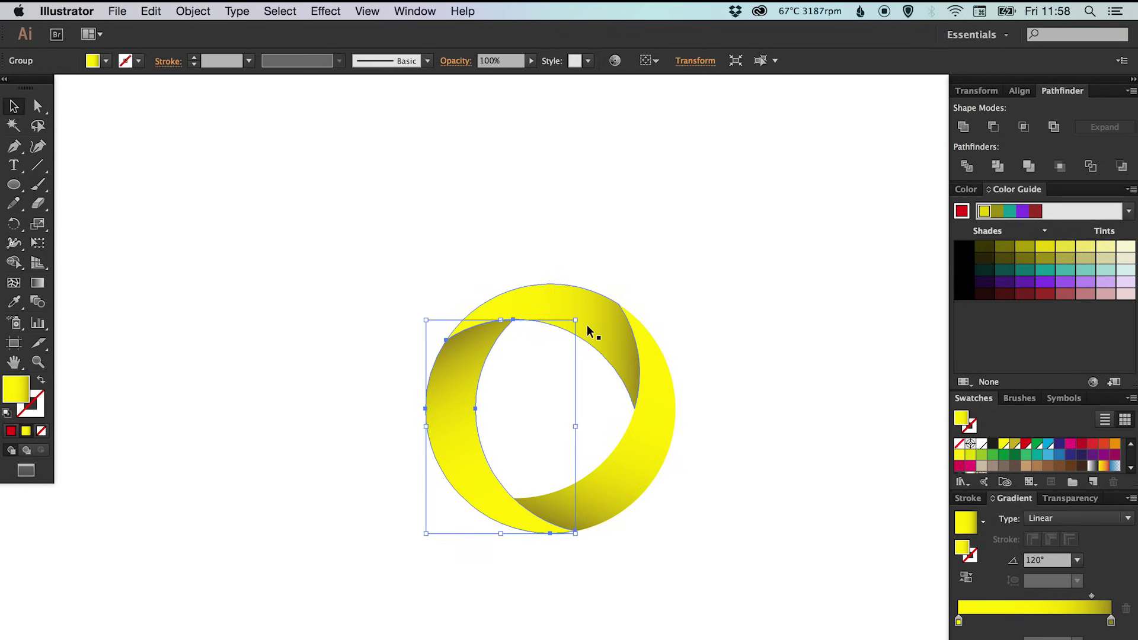
pyautogui.press('super+shift+a')
pyautogui.doubleClick(1015, 444)
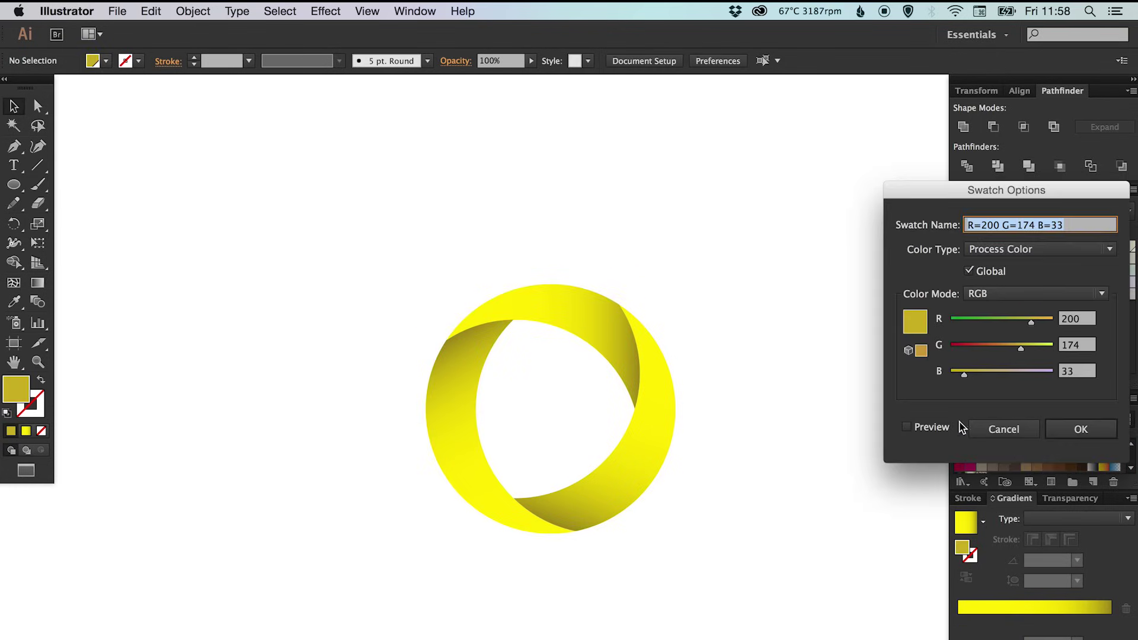
pyautogui.click(928, 428)
pyautogui.moveTo(1020, 349); pyautogui.dragTo(1017, 349)
pyautogui.click(1010, 348)
pyautogui.click(1013, 348)
pyautogui.click(1038, 321)
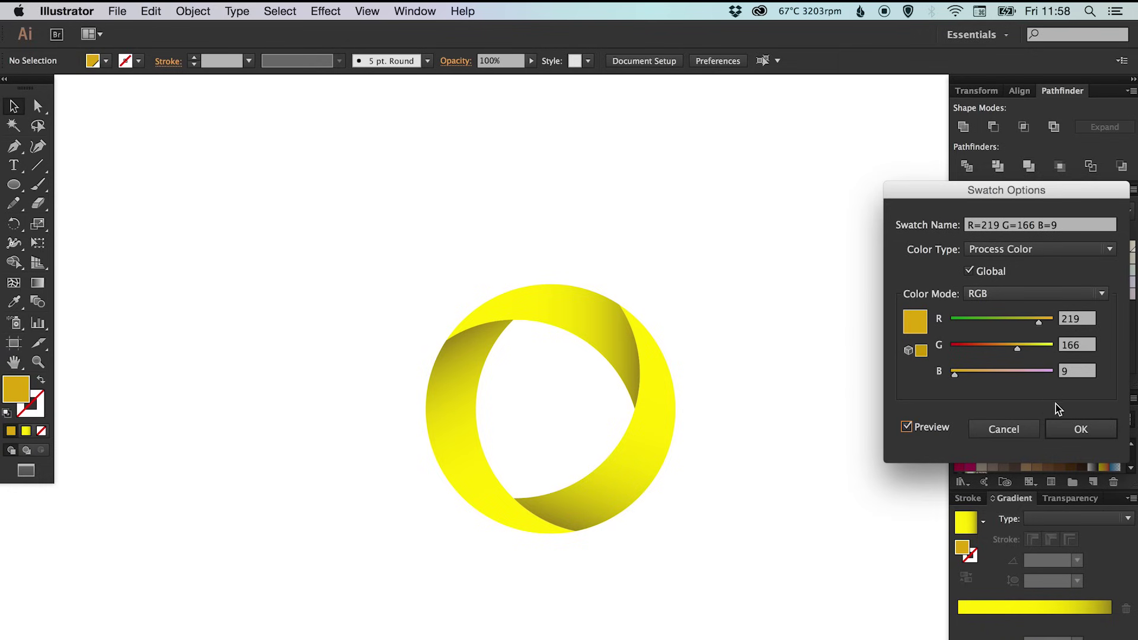
pyautogui.click(1066, 429)
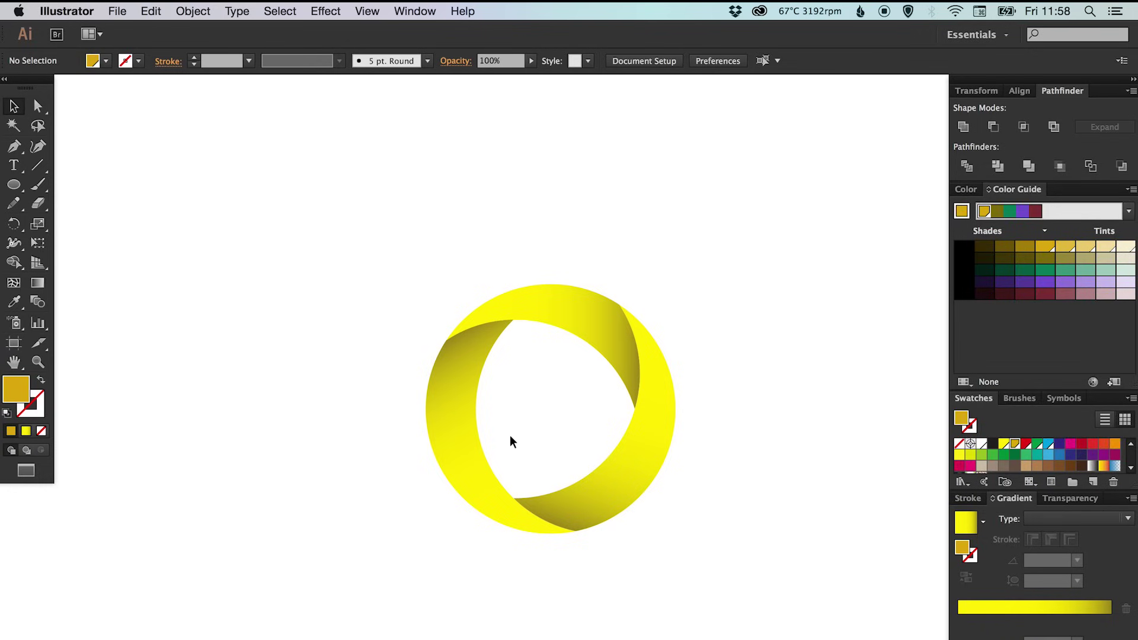
# - Select all three crescents, add the R219 G166 B9 gold to their gradient, then deselect
pyautogui.click(451, 439)
pyautogui.keyDown('shift'); pyautogui.click(611, 334); pyautogui.keyUp('shift')
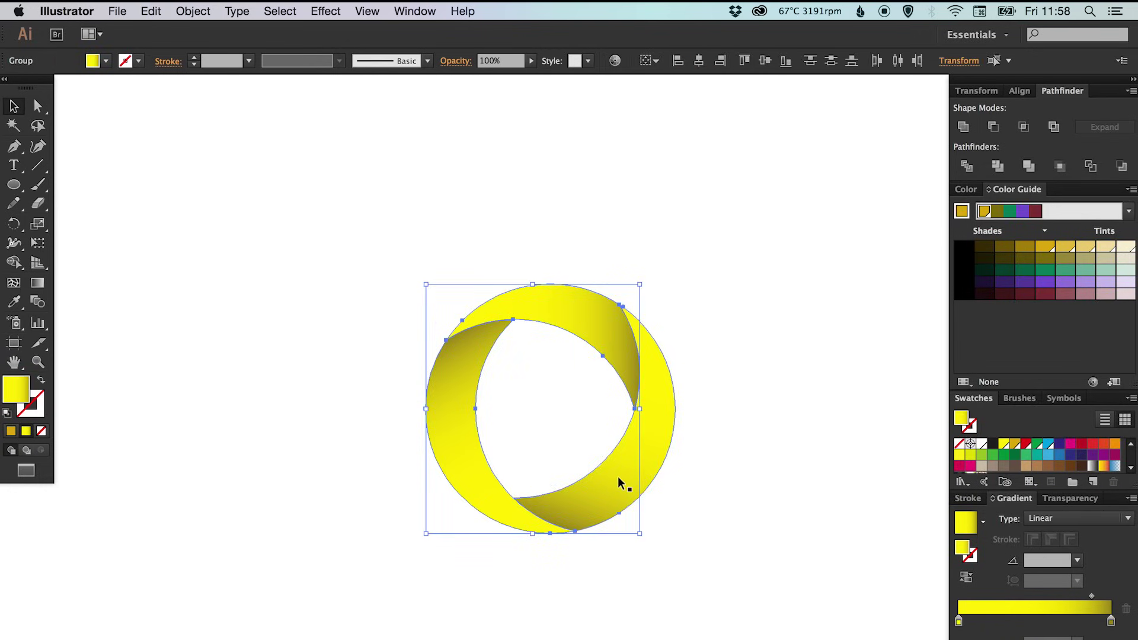
pyautogui.keyDown('shift'); pyautogui.click(619, 483); pyautogui.keyUp('shift')
pyautogui.scroll(-1, 1013, 453)
pyautogui.moveTo(1104, 457); pyautogui.dragTo(1112, 626)
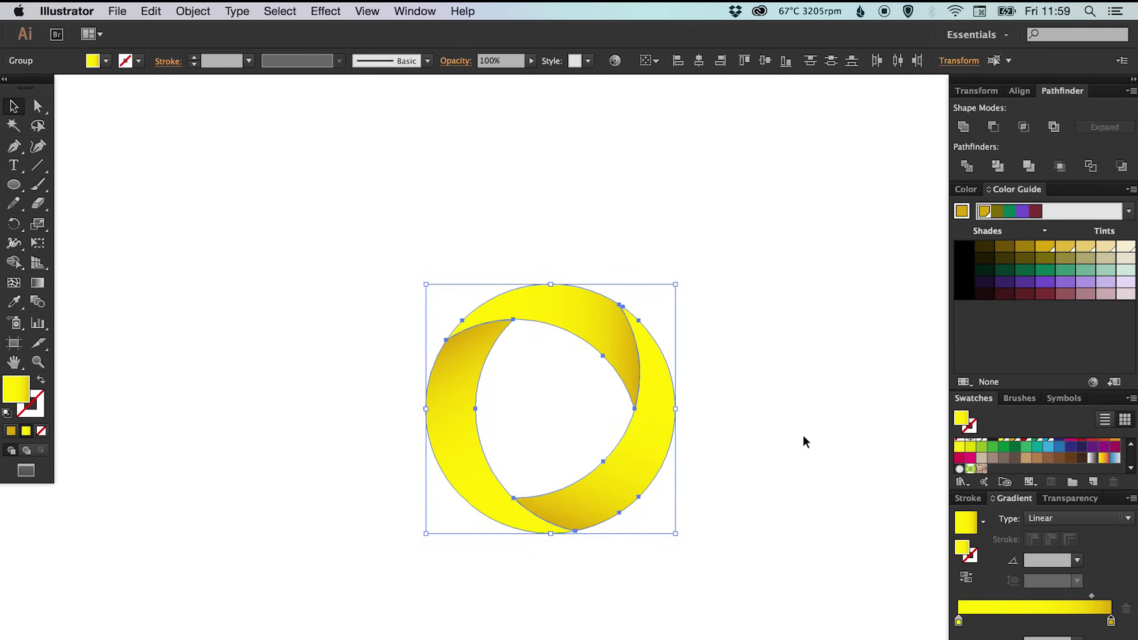
pyautogui.click(816, 382)
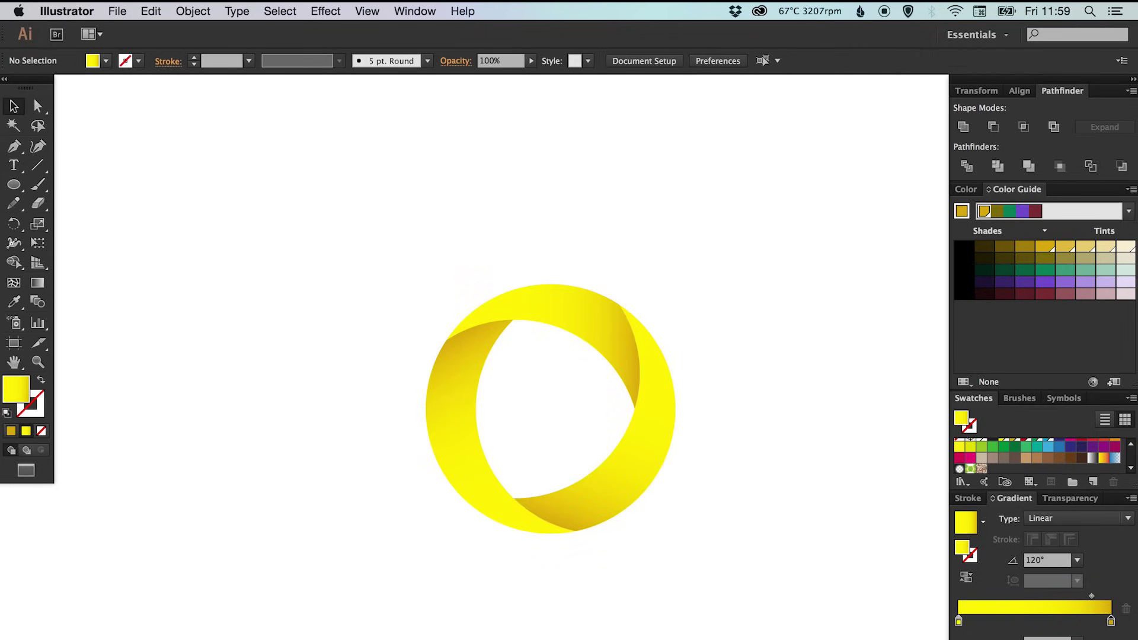
# - Collapse the panel dock to icons and pan to recentre the ring
pyautogui.click(1133, 79)
pyautogui.moveTo(850, 286); pyautogui.dragTo(854, 272)
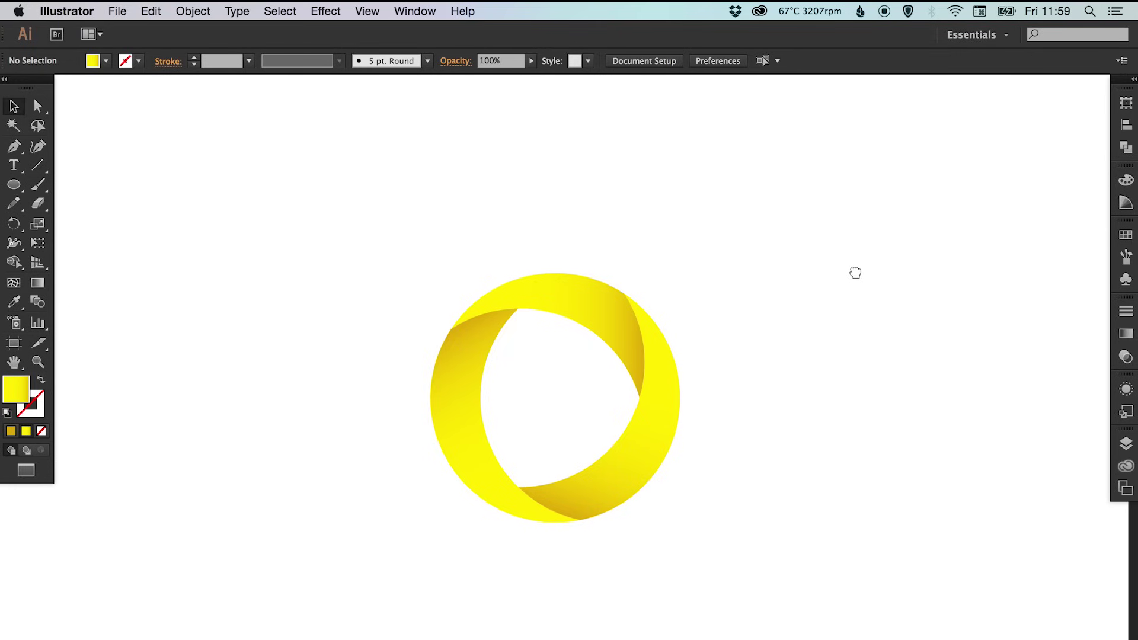
pyautogui.hscroll(-3, 812, 315)
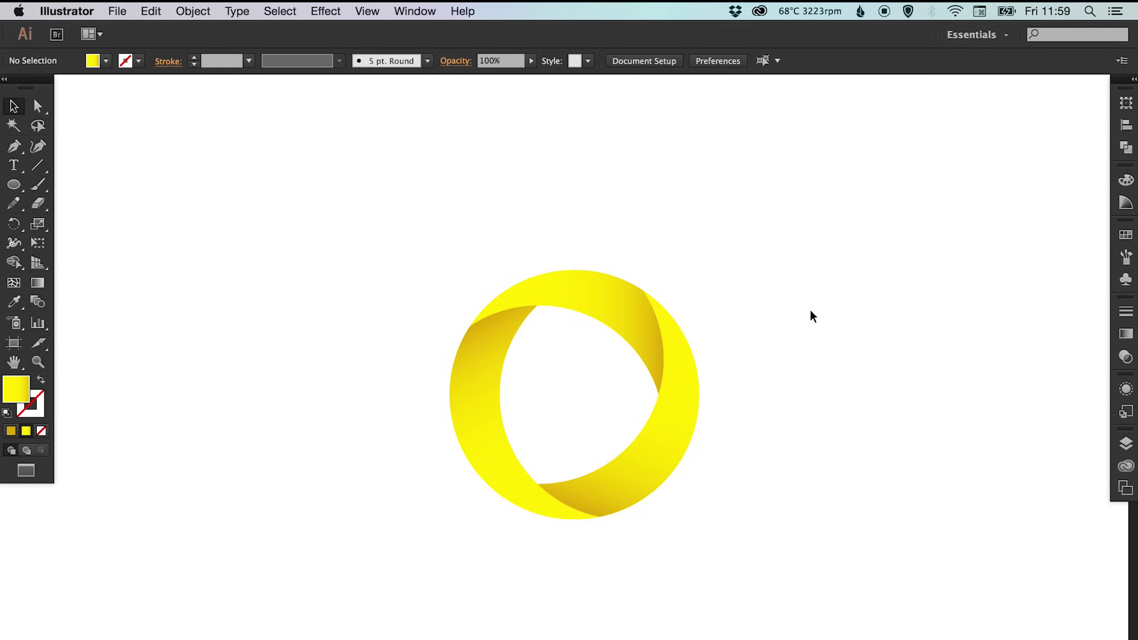